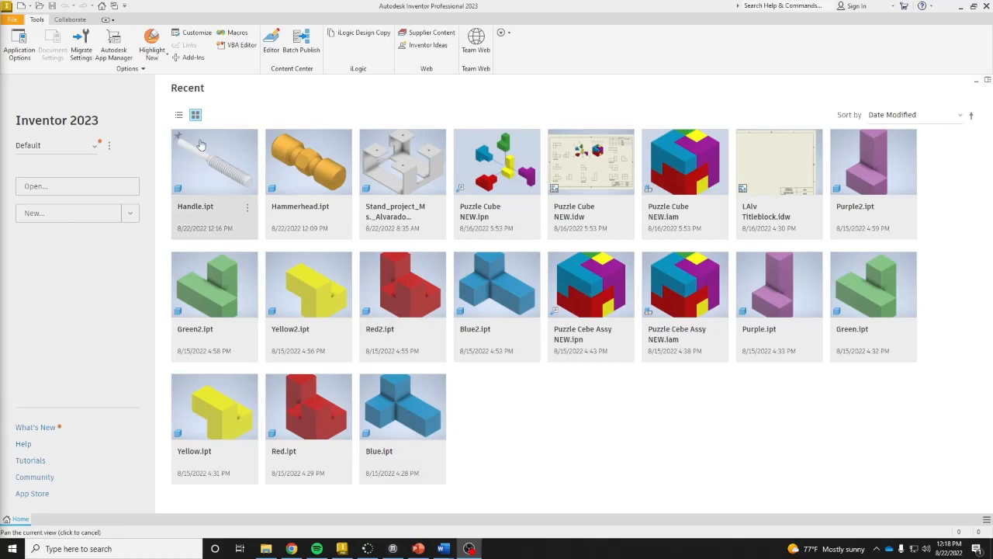
- Create a new part from the Standard.ipt template and start a 2D sketch on the front (XY) plane
{"action": "left_click", "coordinate": [69, 214]}
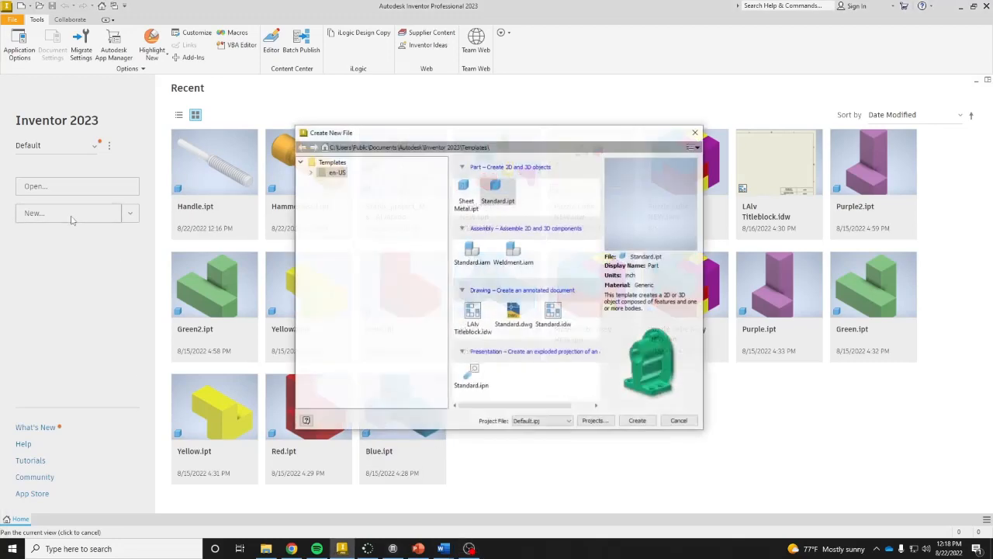
{"action": "double_click", "coordinate": [500, 194]}
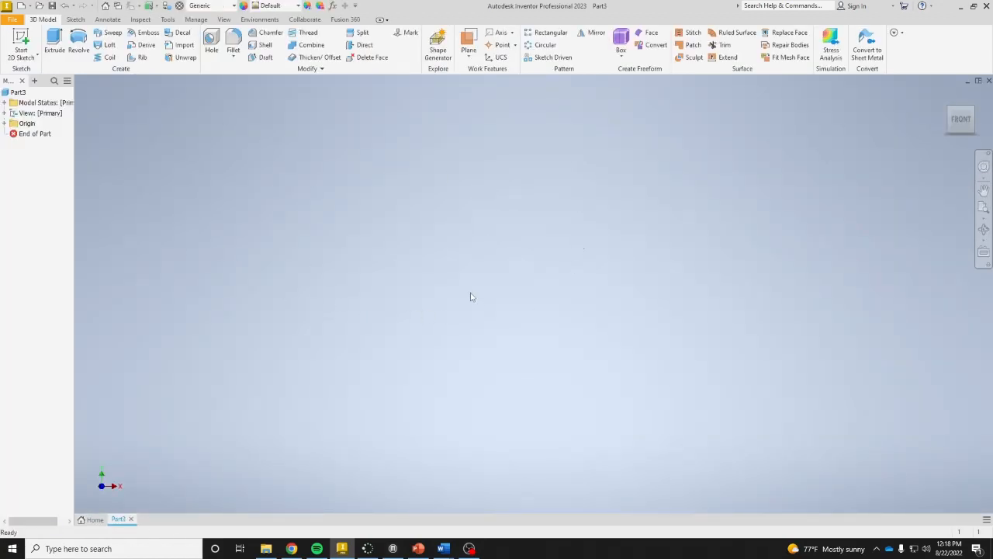
{"action": "left_click", "coordinate": [21, 44]}
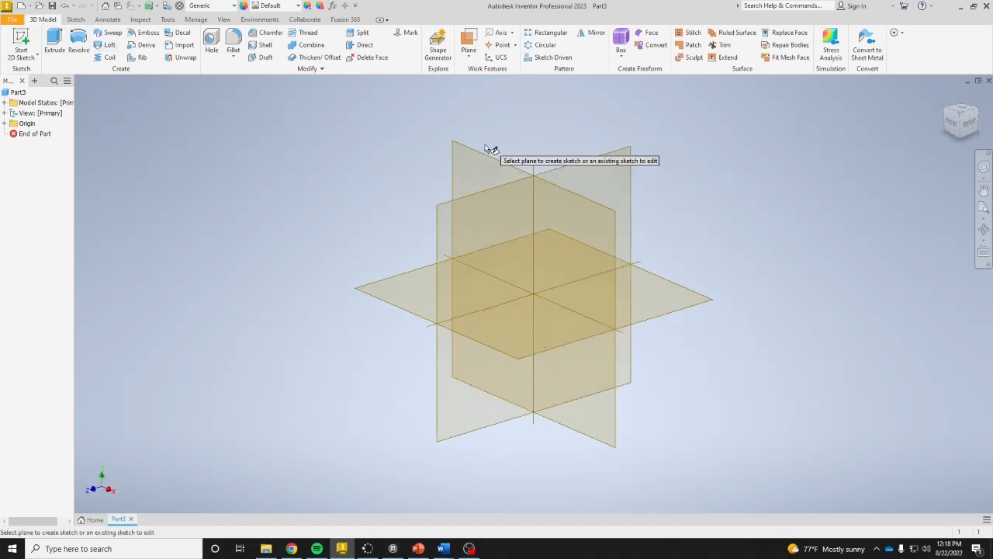
{"action": "left_click", "coordinate": [486, 153]}
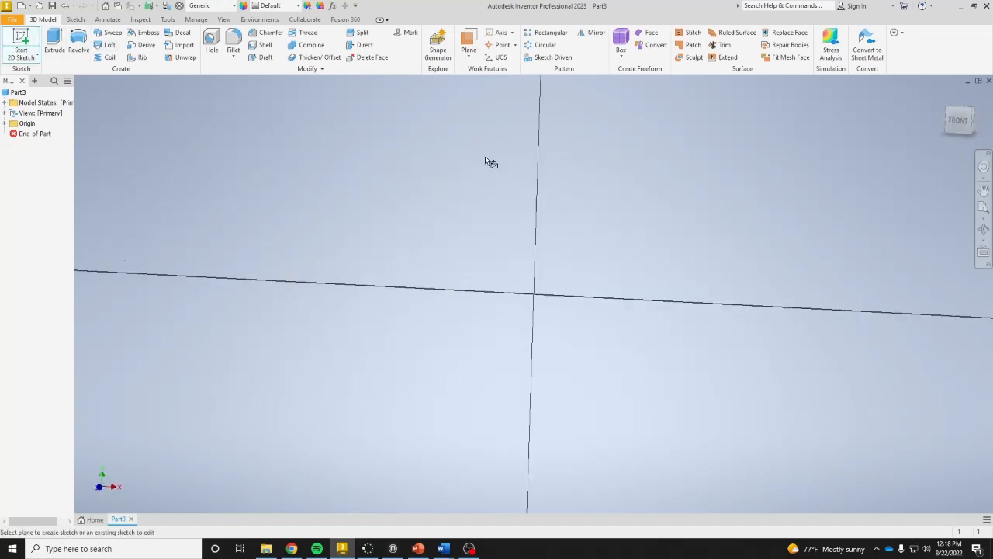
- Sketch a two-point rectangle starting at the origin, about 0.15 in wide and 0.23 in high
{"action": "middle_click_drag", "start_coordinate": [647, 282], "coordinate": [551, 281]}
{"action": "scroll", "coordinate": [497, 276], "scroll_direction": "down", "scroll_amount": 5}
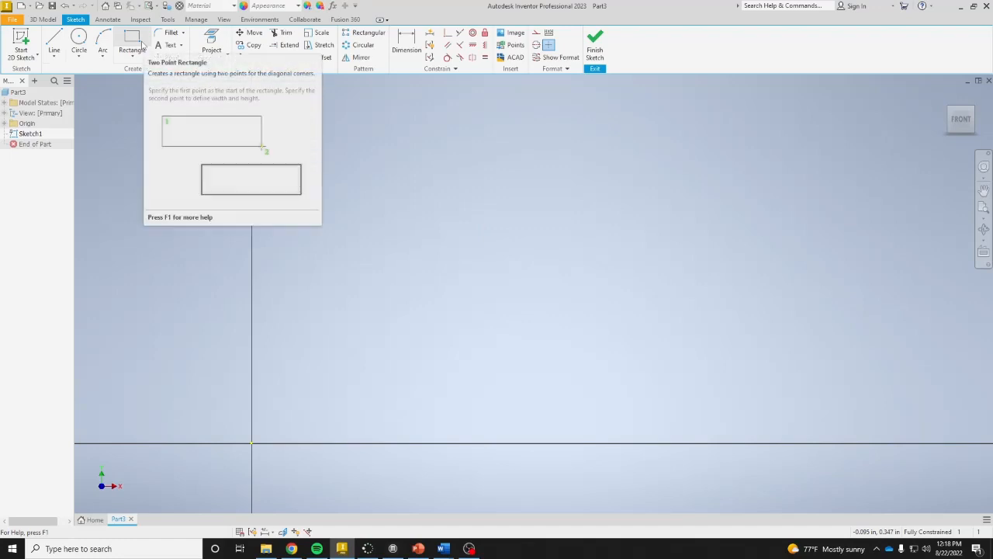
{"action": "left_click", "coordinate": [142, 44]}
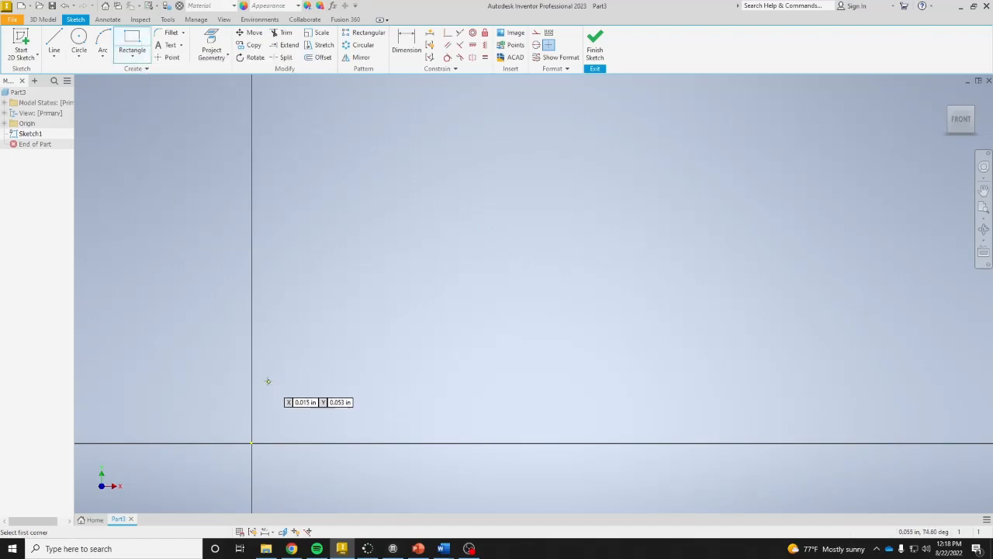
{"action": "left_click", "coordinate": [252, 443]}
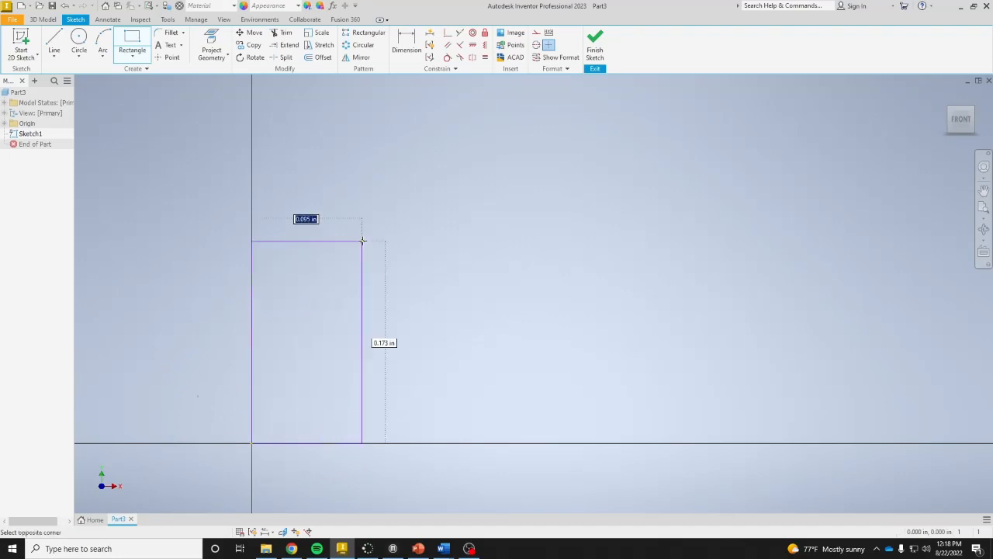
{"action": "left_click", "coordinate": [428, 176]}
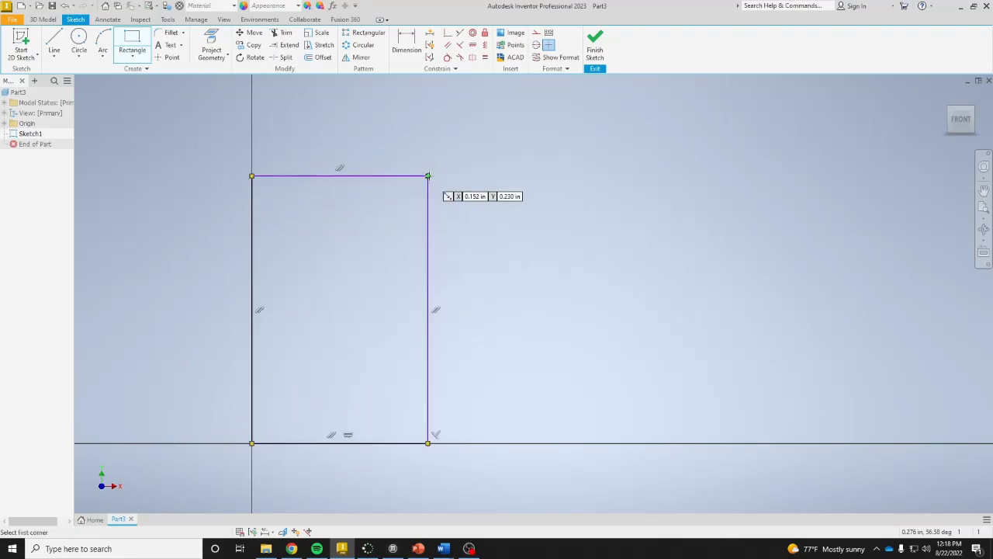
- Sketch a shorter and then a taller adjoining rectangle along the horizontal axis, extending the profile to about 0.44 in overall
{"action": "left_click", "coordinate": [427, 245]}
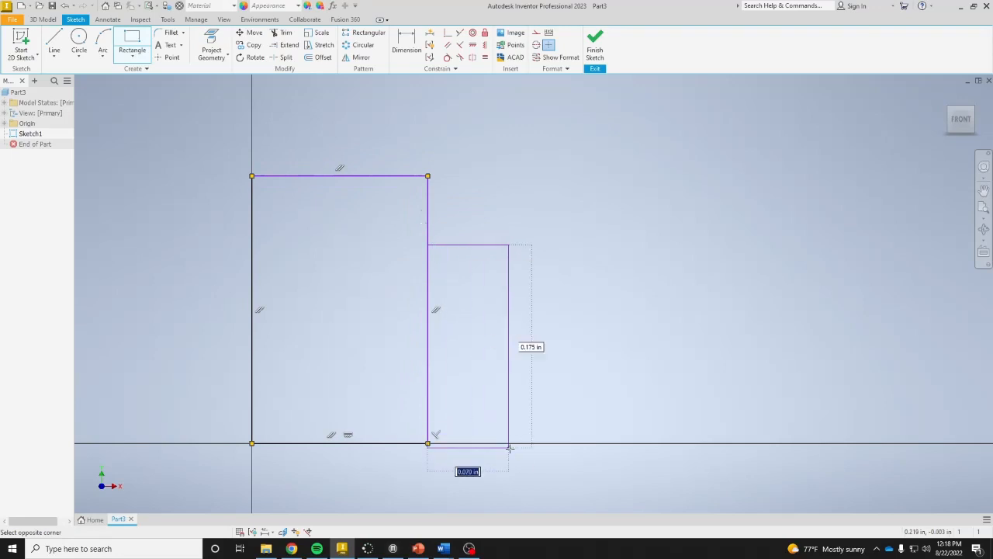
{"action": "left_click", "coordinate": [546, 443]}
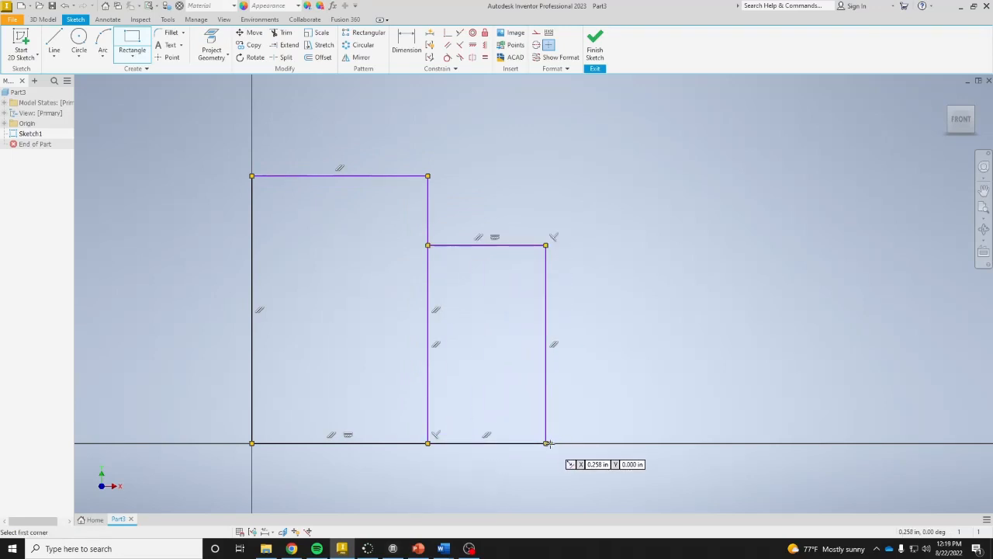
{"action": "left_click", "coordinate": [554, 438]}
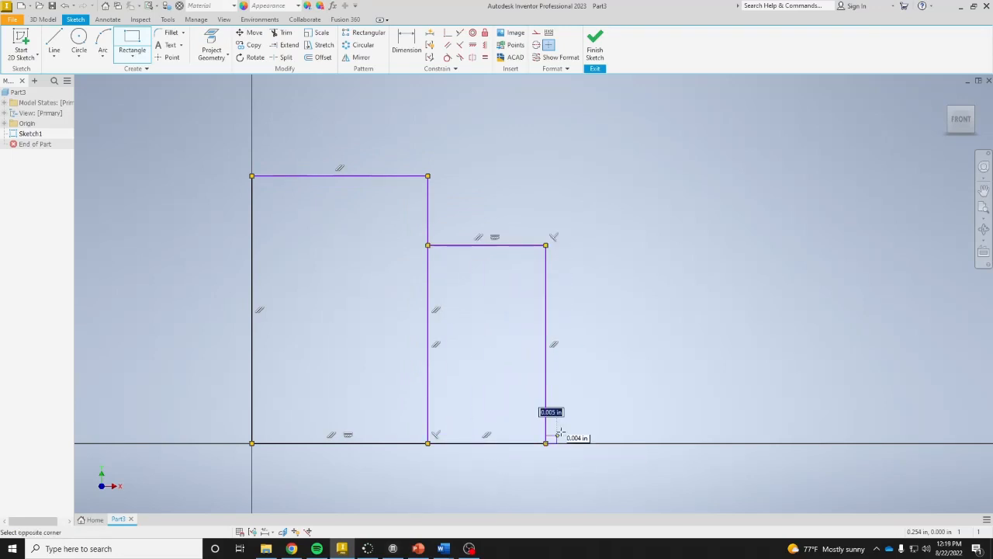
{"action": "left_click", "coordinate": [764, 108]}
{"action": "right_click", "coordinate": [693, 230]}
{"action": "left_click", "coordinate": [722, 232]}
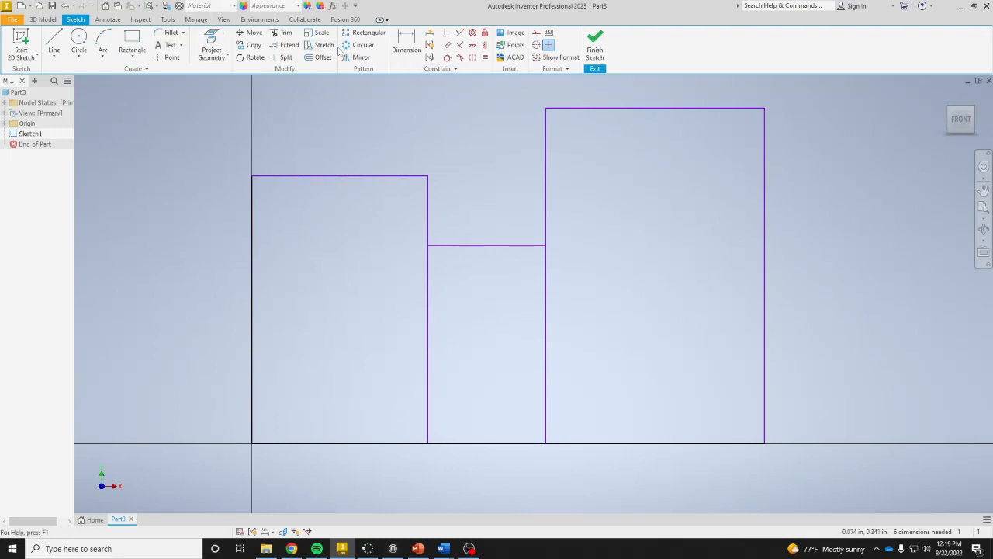
- Dimension the overall length of the three-rectangle profile between its outer vertical edges as 1.6 in
{"action": "left_click", "coordinate": [405, 40]}
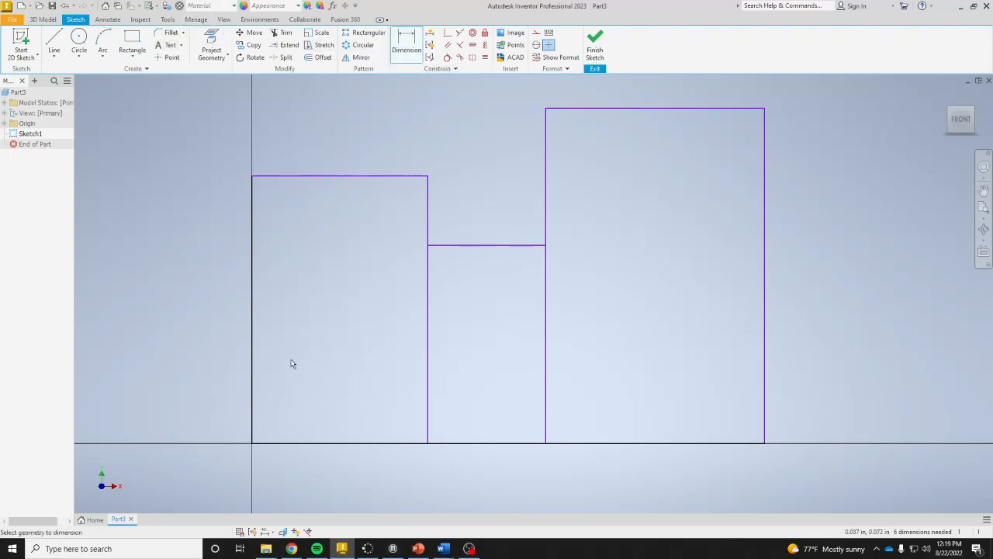
{"action": "left_click", "coordinate": [252, 376]}
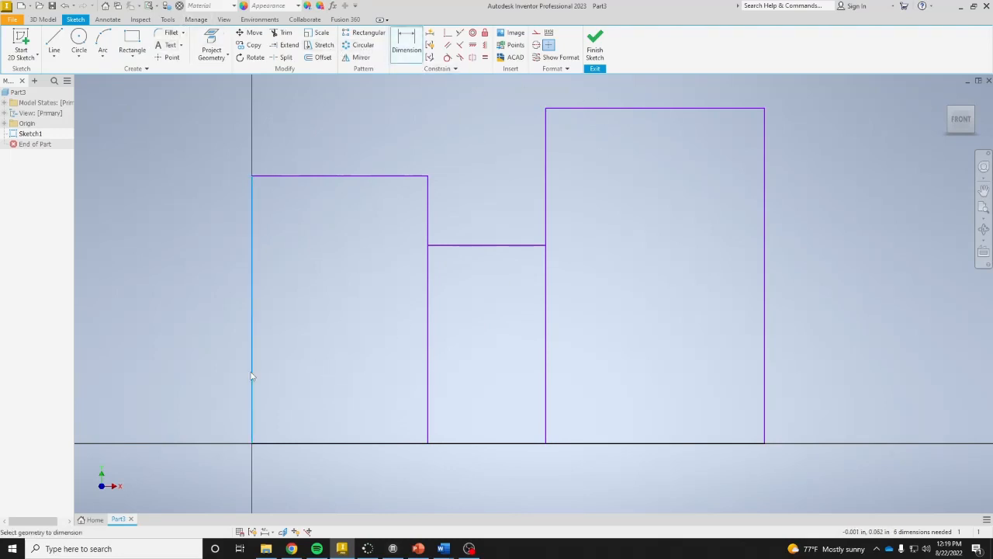
{"action": "left_click", "coordinate": [766, 380]}
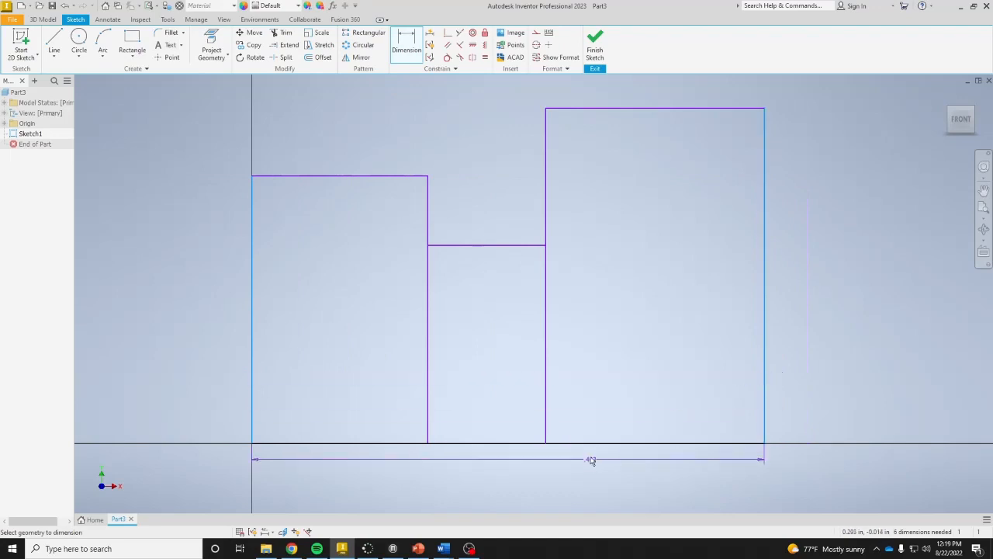
{"action": "middle_click_drag", "start_coordinate": [535, 464], "coordinate": [515, 402]}
{"action": "left_click", "coordinate": [530, 440]}
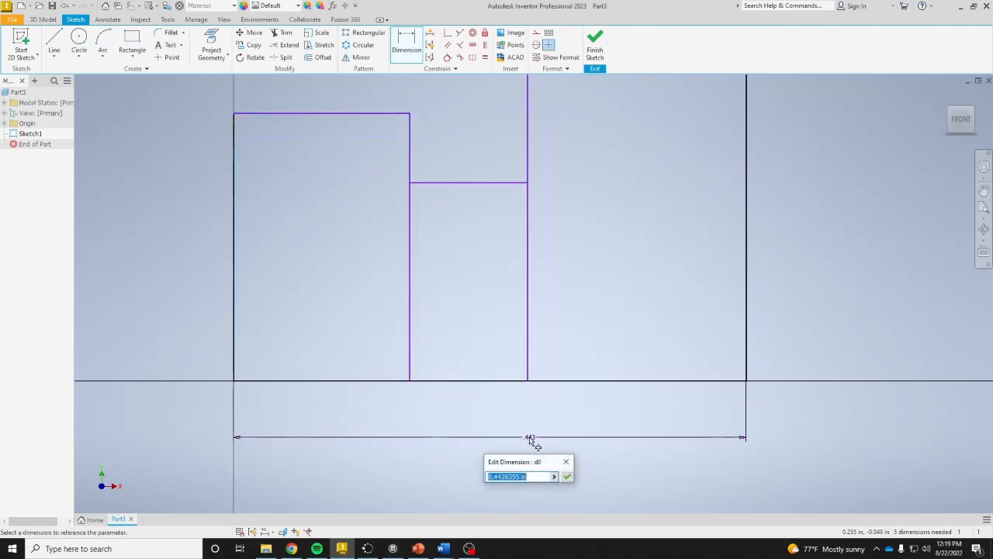
{"action": "type", "text": "1.6"}
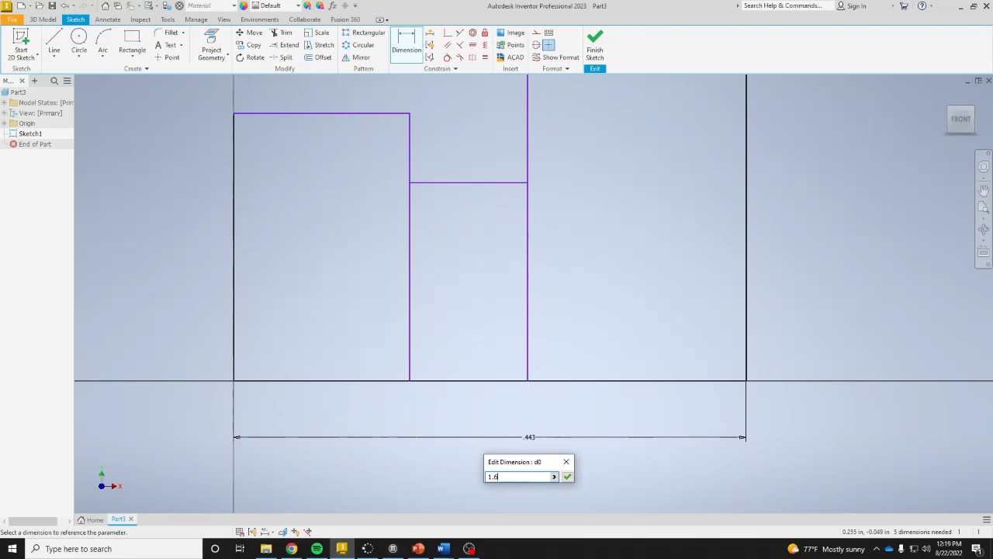
{"action": "key", "text": "Return"}
- Dimension the height of the rightmost rectangle as 0.5 in
{"action": "scroll", "coordinate": [683, 442], "scroll_direction": "down", "scroll_amount": 5}
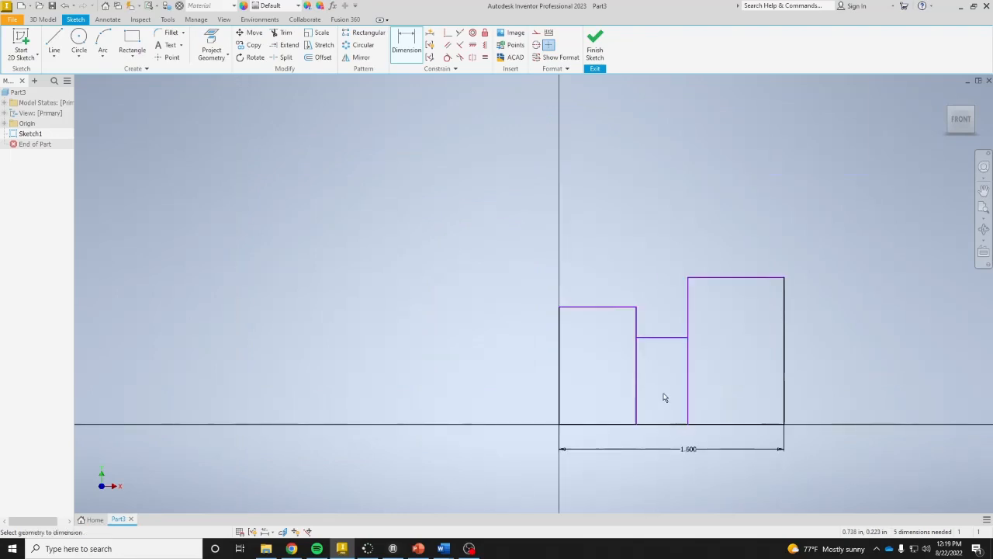
{"action": "middle_click_drag", "start_coordinate": [663, 397], "coordinate": [450, 350]}
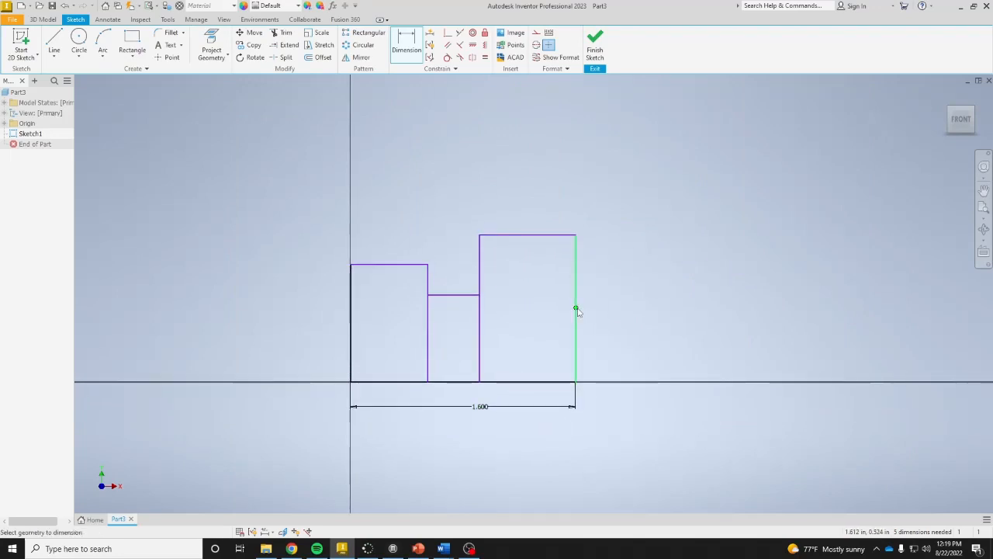
{"action": "left_click", "coordinate": [539, 235]}
{"action": "left_click", "coordinate": [544, 381]}
{"action": "left_click", "coordinate": [611, 346]}
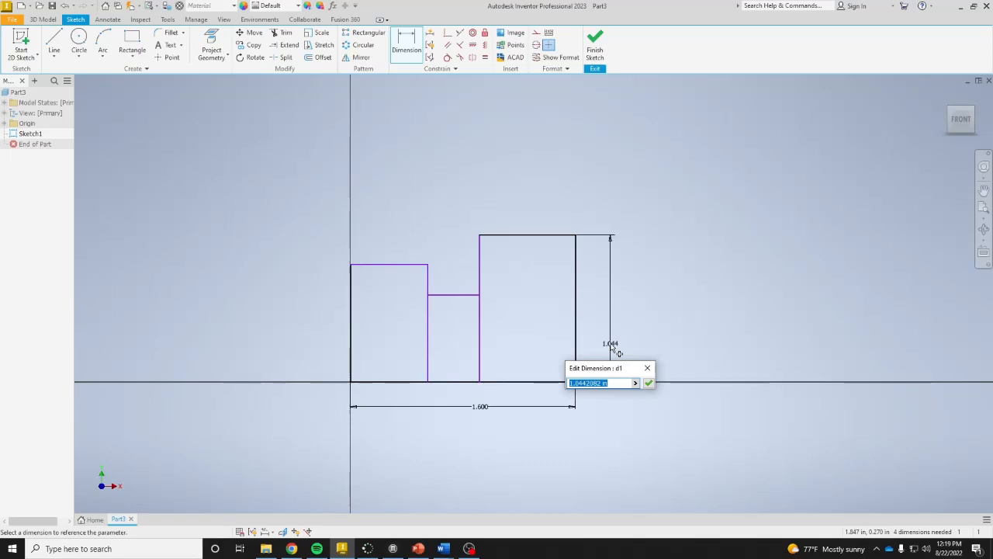
{"action": "type", "text": ".5"}
{"action": "key", "text": "Return"}
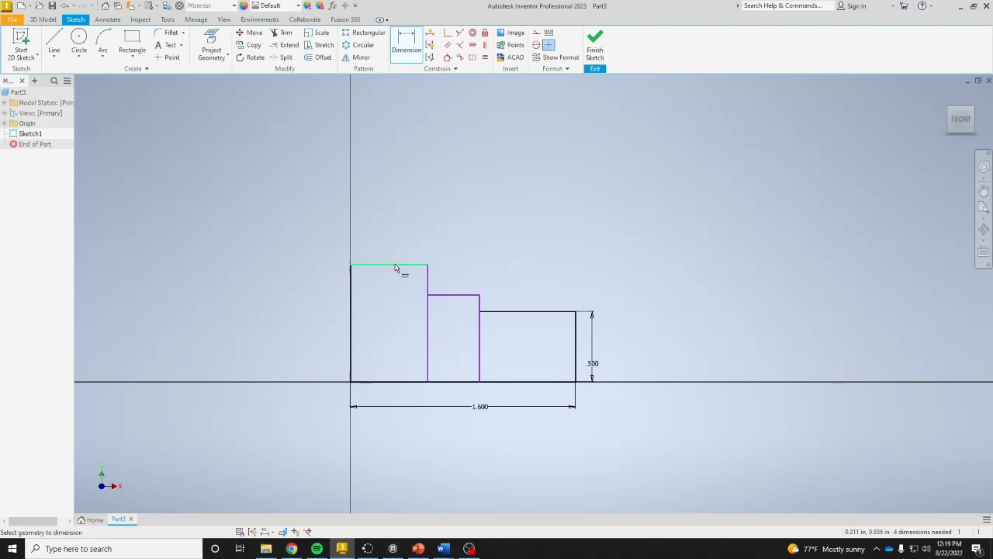
- Dimension the height of the middle rectangle with the expression .75/2
{"action": "left_click", "coordinate": [457, 296]}
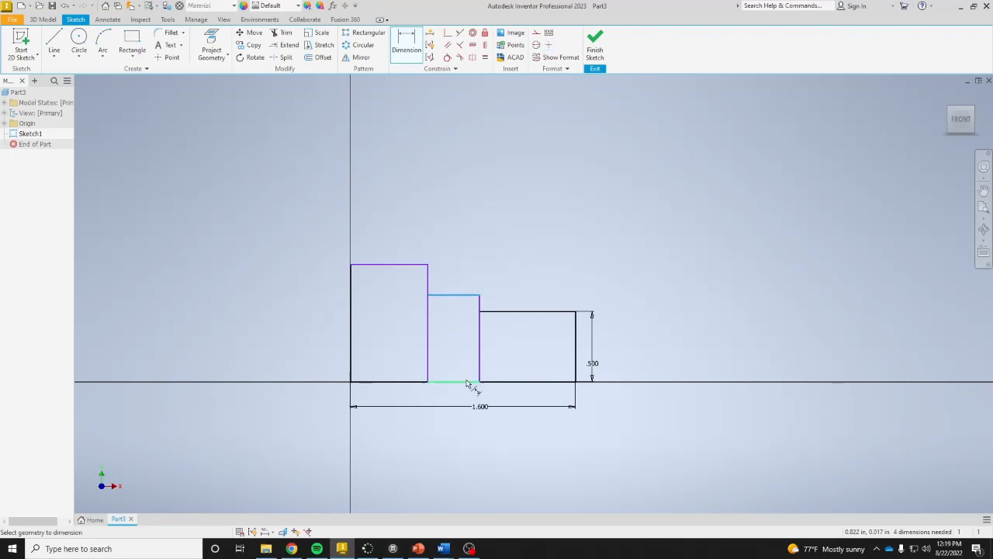
{"action": "left_click", "coordinate": [466, 381]}
{"action": "left_click", "coordinate": [469, 372]}
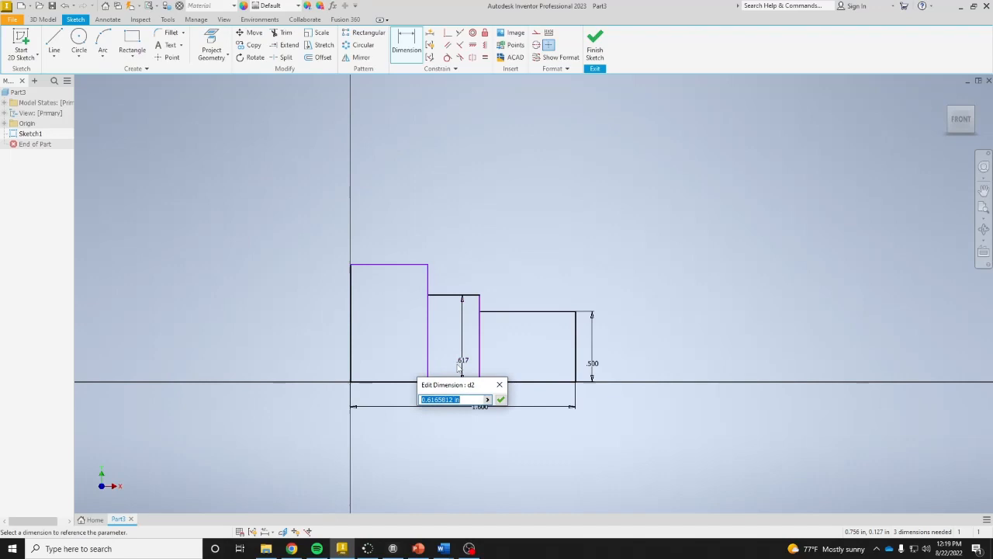
{"action": "type", "text": ".75/2"}
{"action": "key", "text": "Return"}
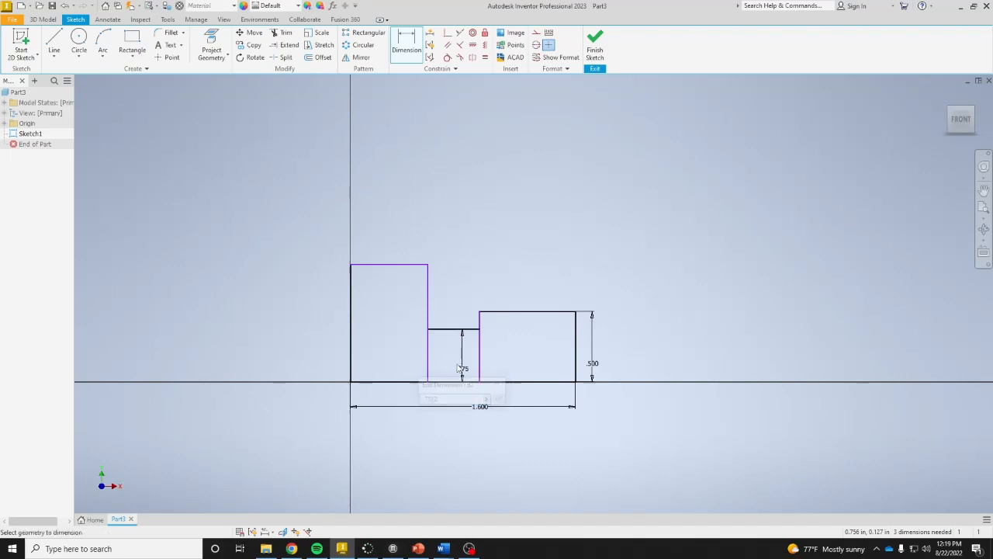
- Dimension the height of the leftmost rectangle, the one at the origin, as 0.5 in
{"action": "left_click", "coordinate": [401, 382]}
{"action": "left_click", "coordinate": [392, 265]}
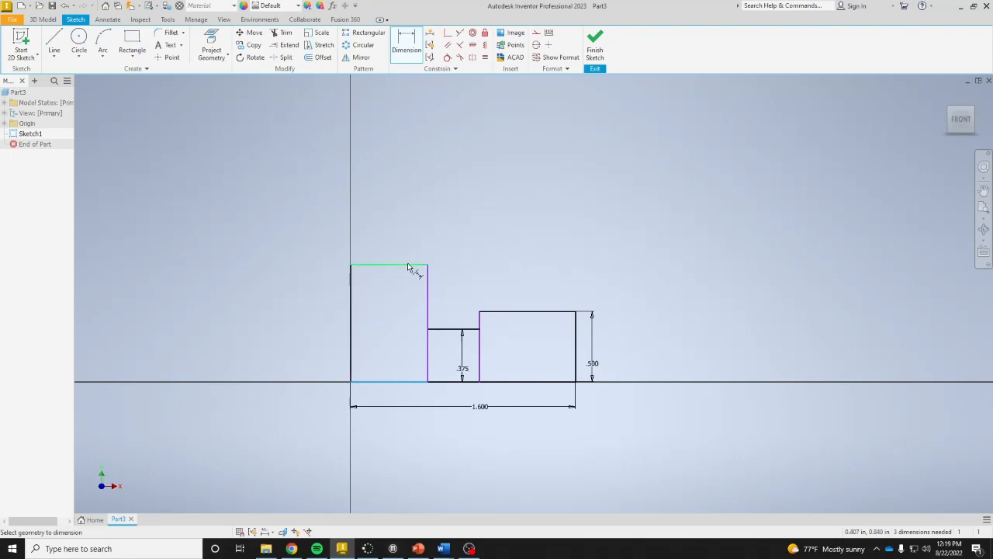
{"action": "left_click", "coordinate": [393, 324]}
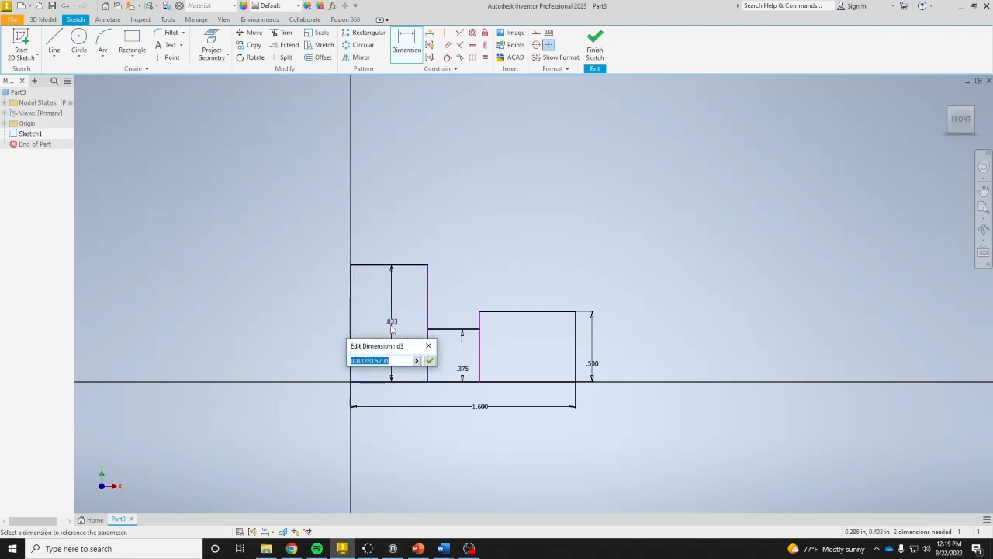
{"action": "type", "text": ".5"}
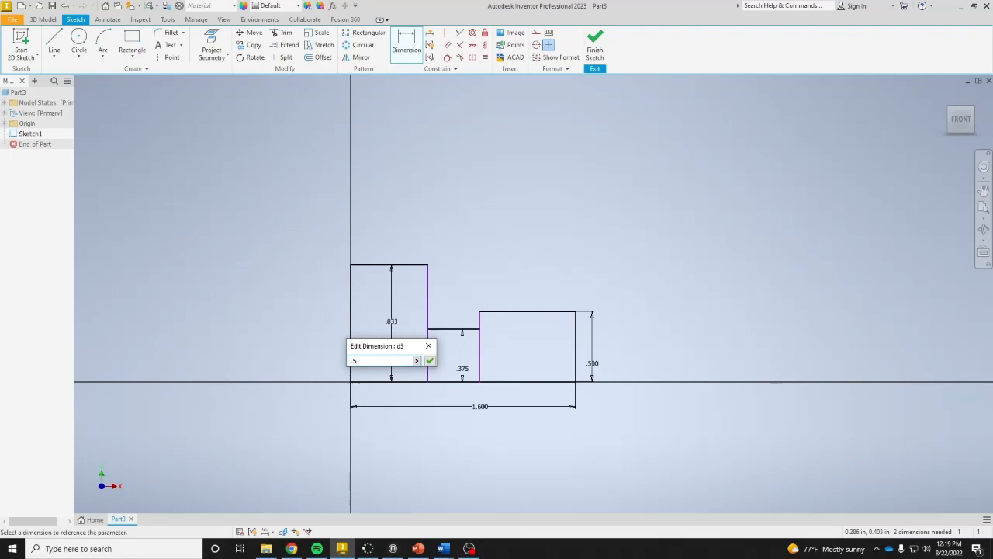
{"action": "key", "text": "Return"}
{"action": "key", "text": "Escape"}
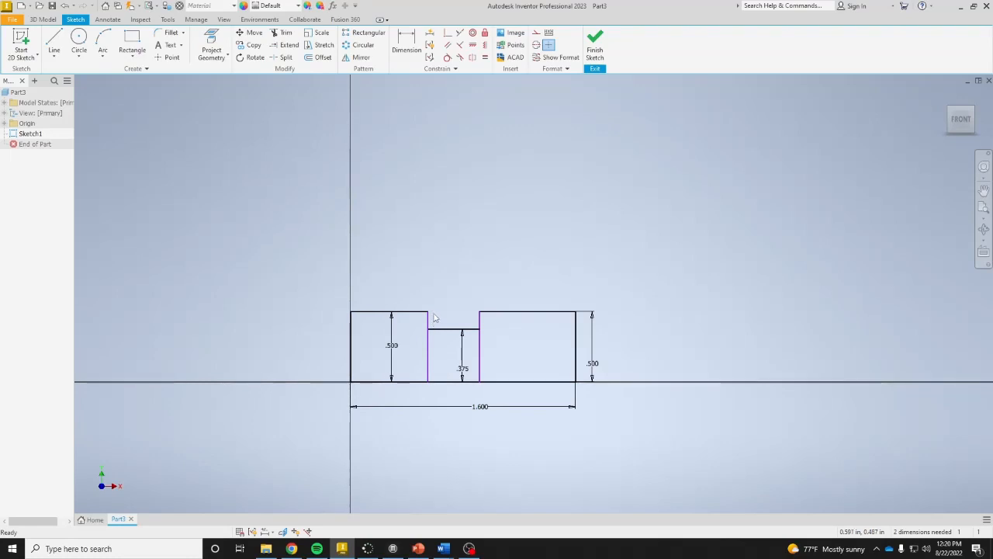
- Dimension the width of the rightmost rectangle between its vertical edges as 0.98 in
{"action": "key", "text": "d"}
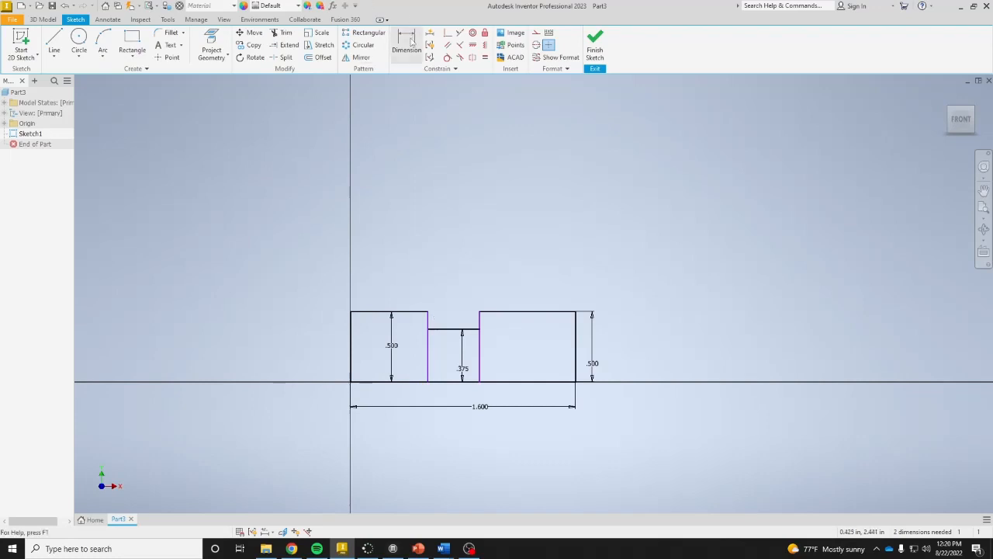
{"action": "left_click", "coordinate": [576, 333]}
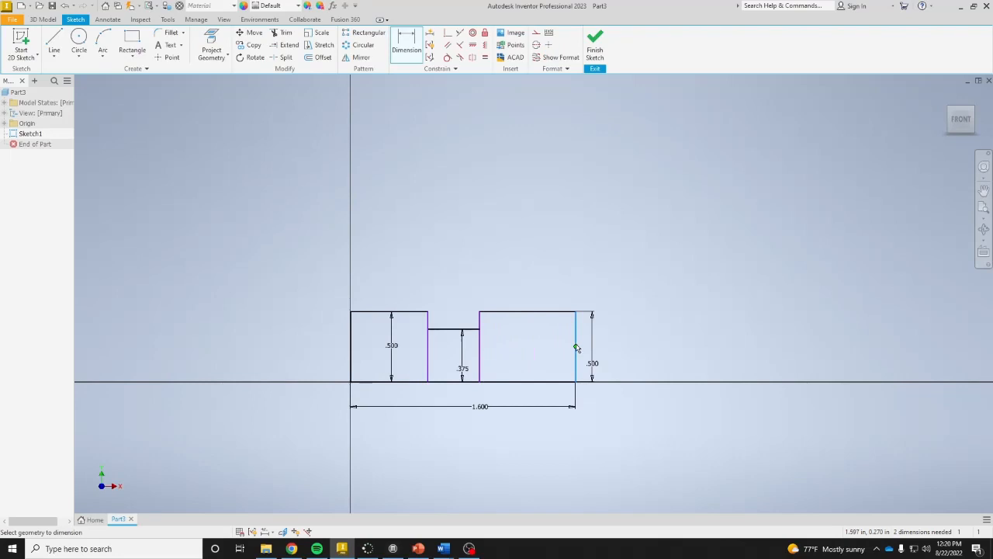
{"action": "scroll", "coordinate": [577, 346], "scroll_direction": "up", "scroll_amount": 3}
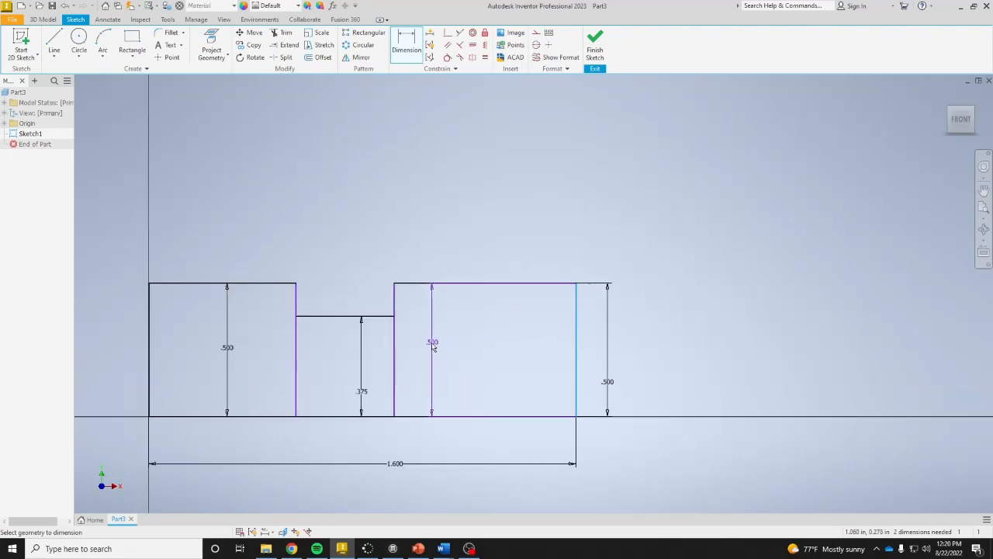
{"action": "left_click", "coordinate": [396, 359]}
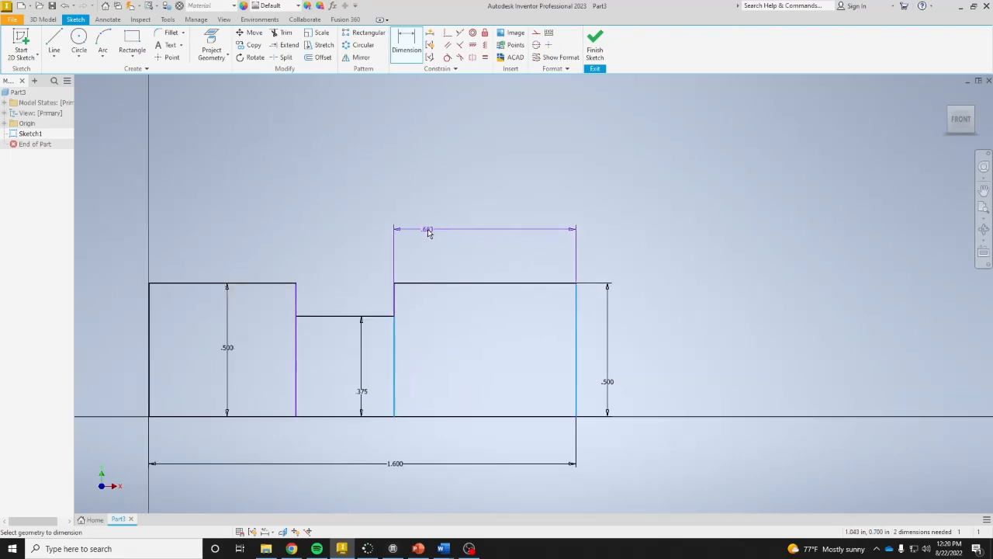
{"action": "left_click", "coordinate": [427, 229]}
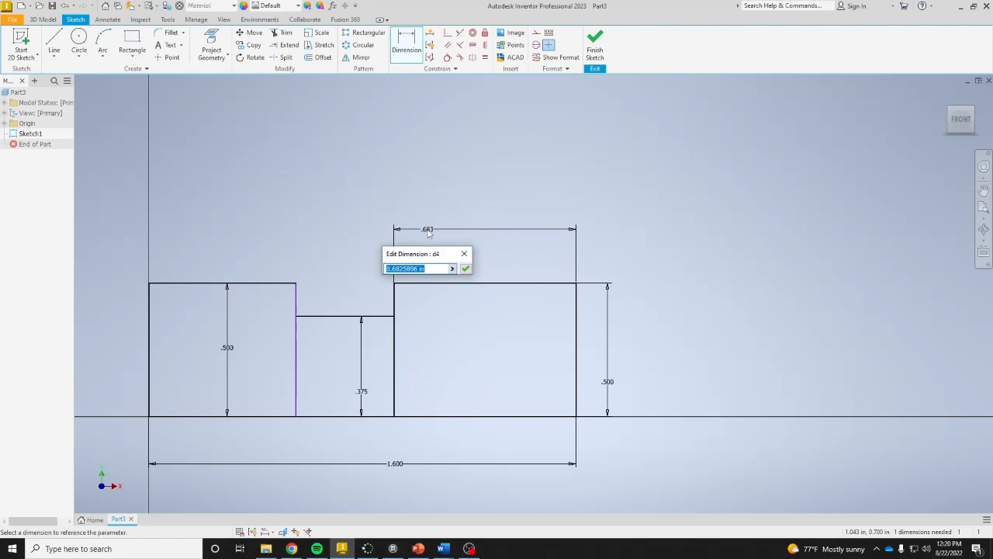
{"action": "type", "text": ".98"}
{"action": "key", "text": "Return"}
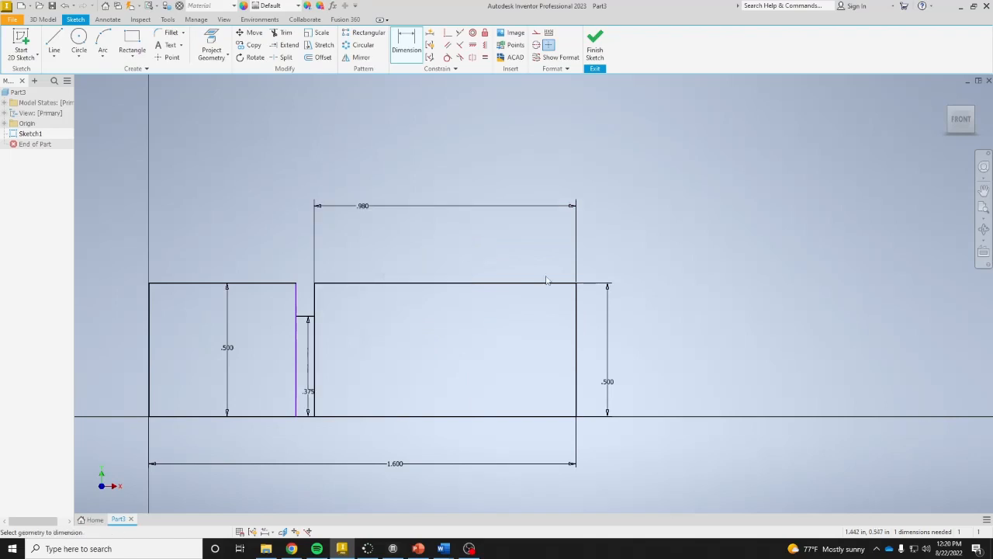
- Dimension the distance from the profile's far right edge to the leftmost rectangle's inner edge as 1.26 in and finish the sketch
{"action": "left_click", "coordinate": [577, 312]}
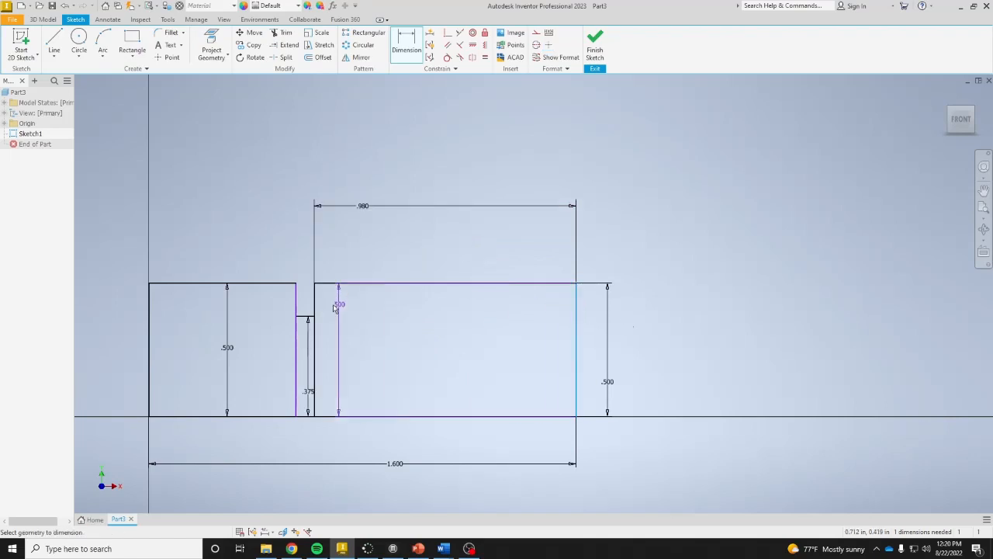
{"action": "left_click", "coordinate": [297, 306]}
{"action": "left_click", "coordinate": [359, 162]}
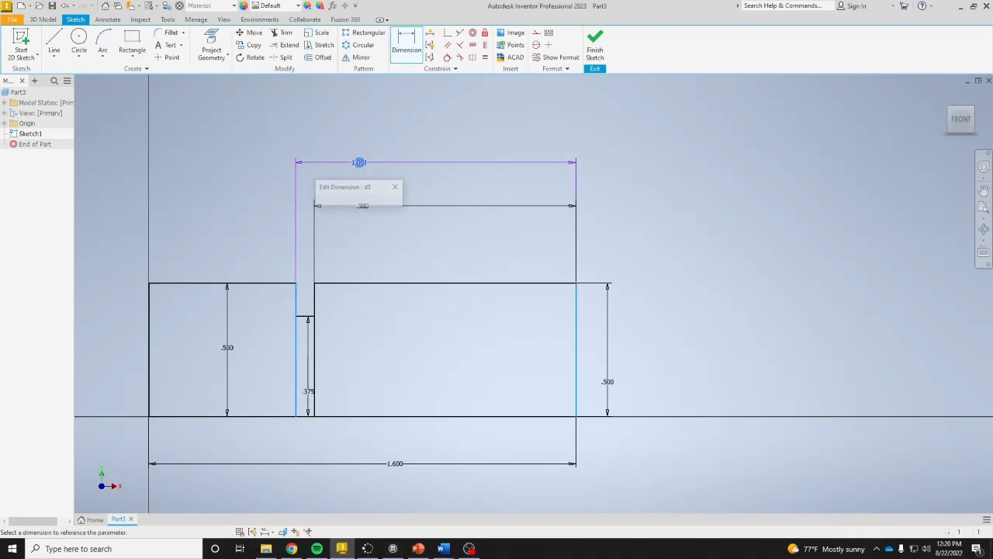
{"action": "type", "text": "1.26"}
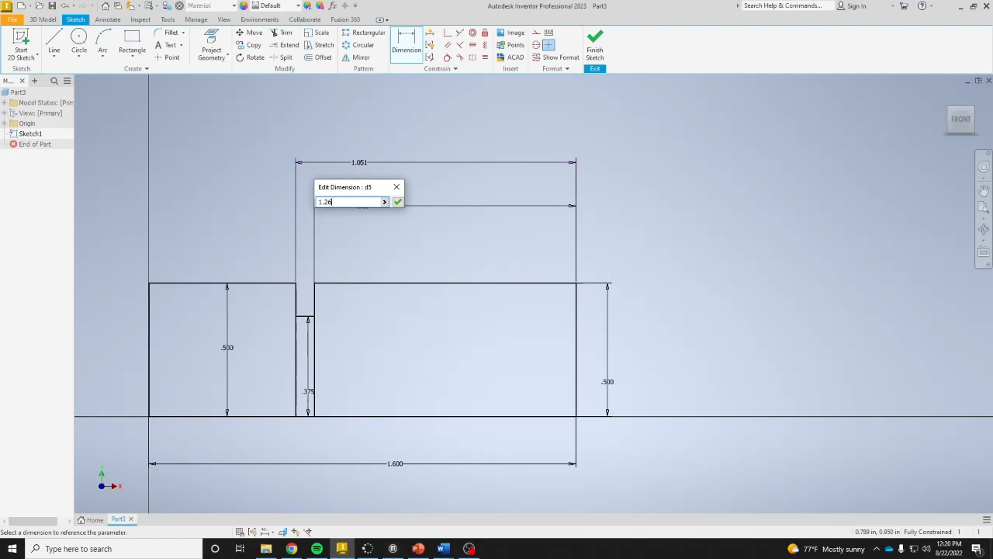
{"action": "key", "text": "Return"}
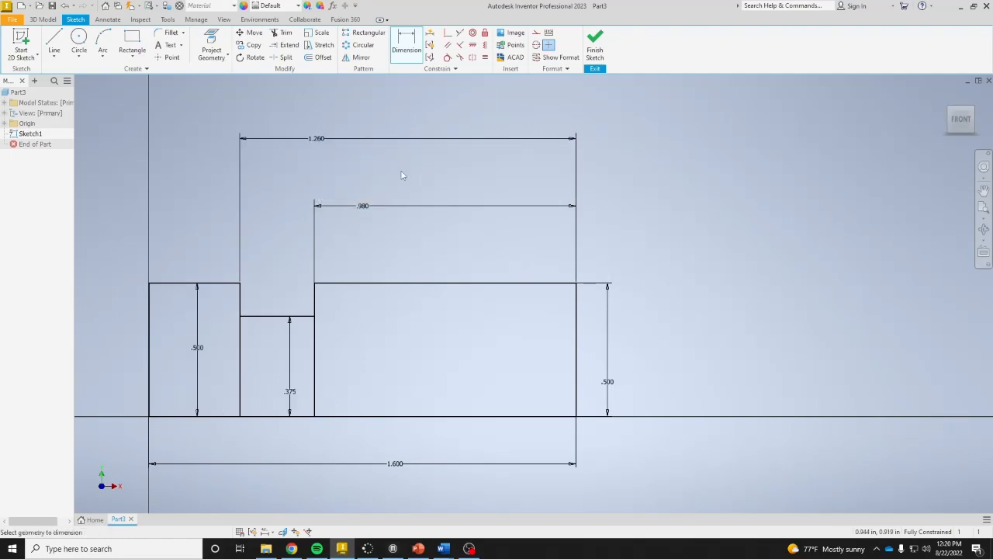
{"action": "left_click", "coordinate": [595, 45]}
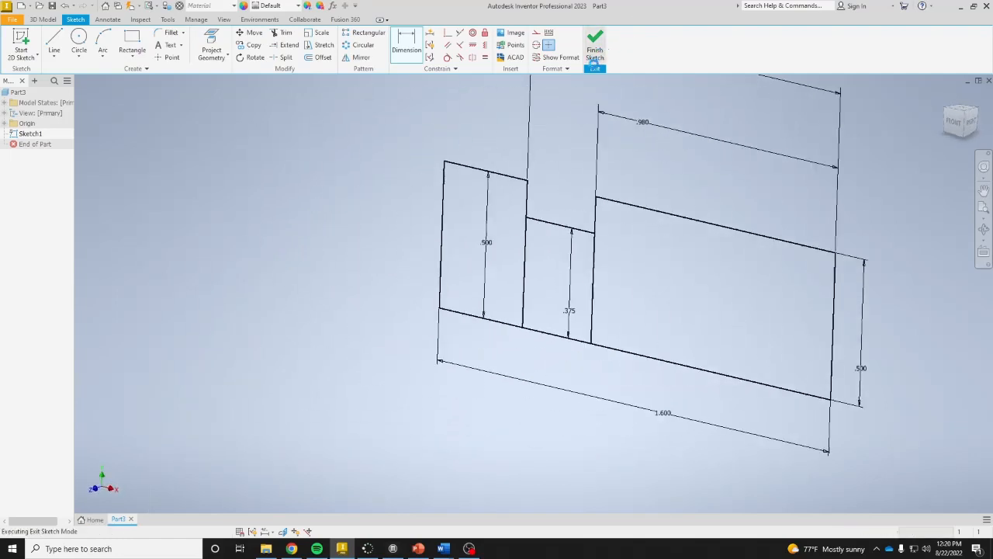
- Revolve all three rectangular profiles a full 360 degrees about the sketch's bottom edge
{"action": "key", "text": "r"}
{"action": "middle_click_drag", "start_coordinate": [661, 244], "coordinate": [537, 235]}
{"action": "left_click", "coordinate": [469, 267]}
{"action": "left_click", "coordinate": [503, 267]}
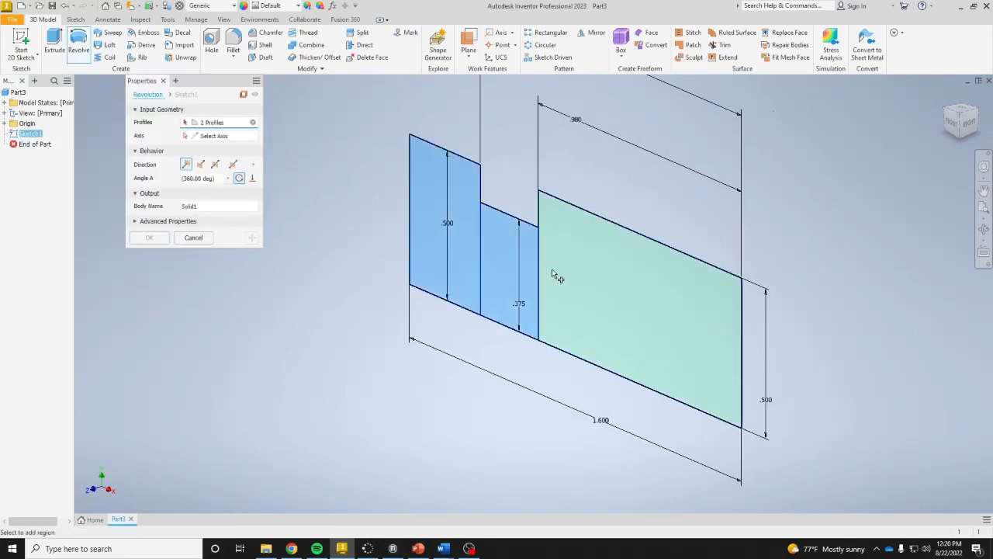
{"action": "left_click", "coordinate": [552, 270]}
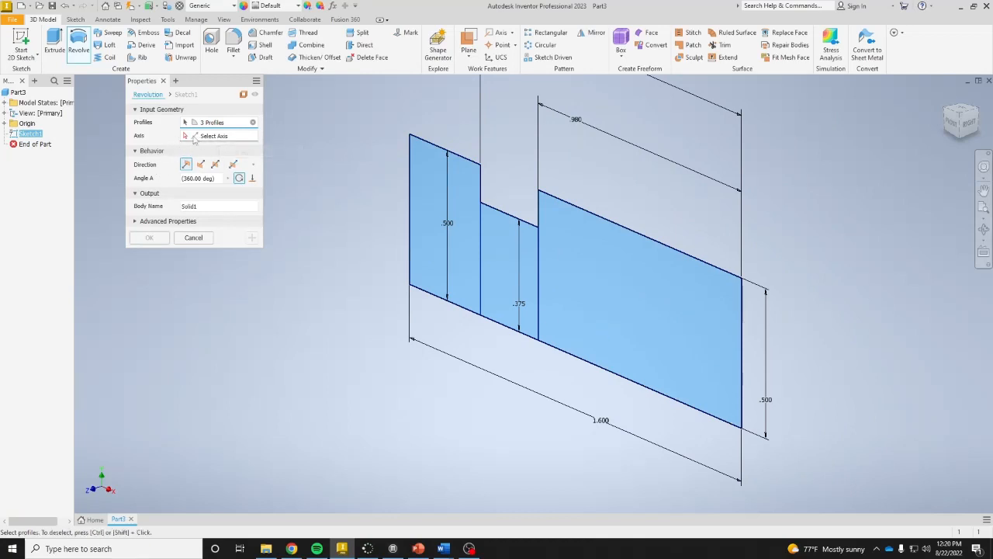
{"action": "left_click", "coordinate": [226, 139]}
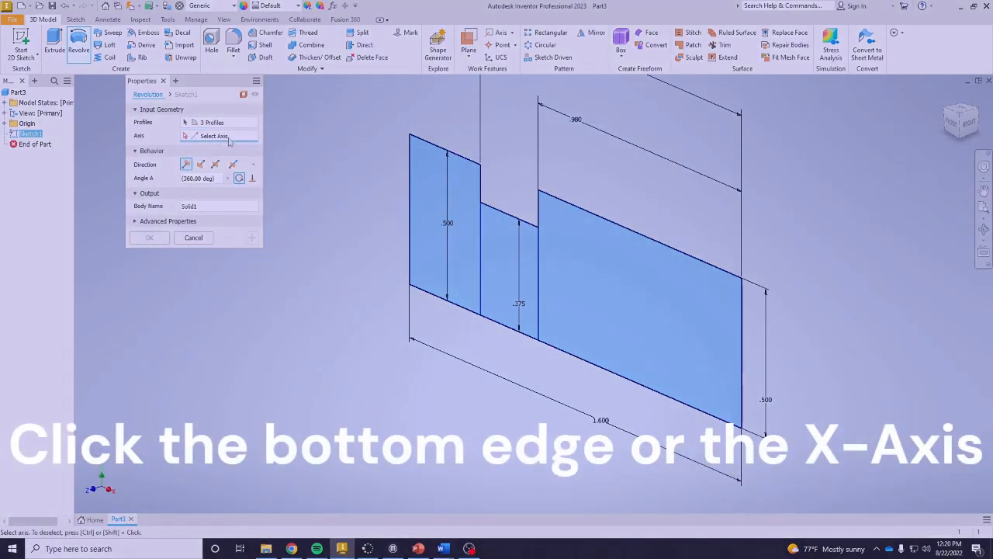
{"action": "left_click", "coordinate": [468, 309]}
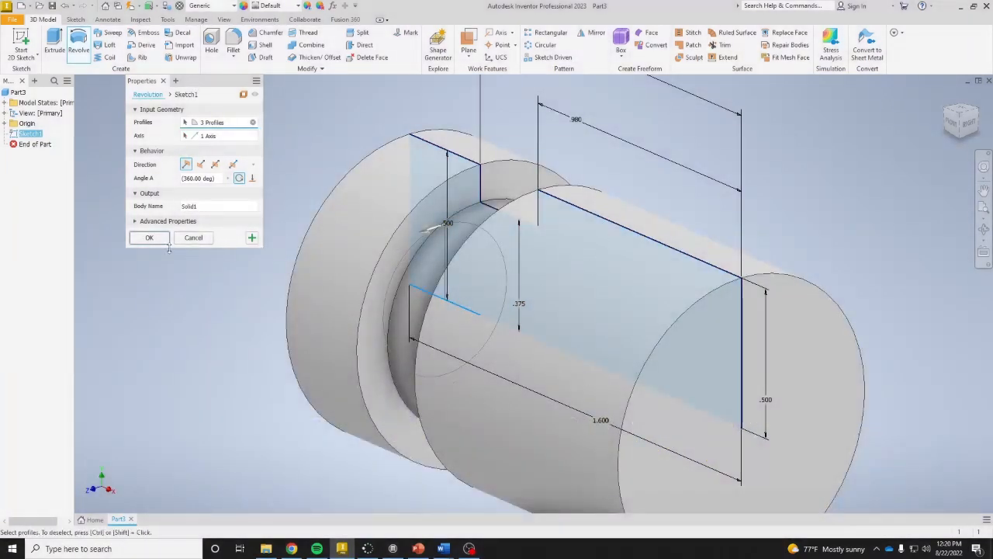
{"action": "left_click", "coordinate": [150, 237]}
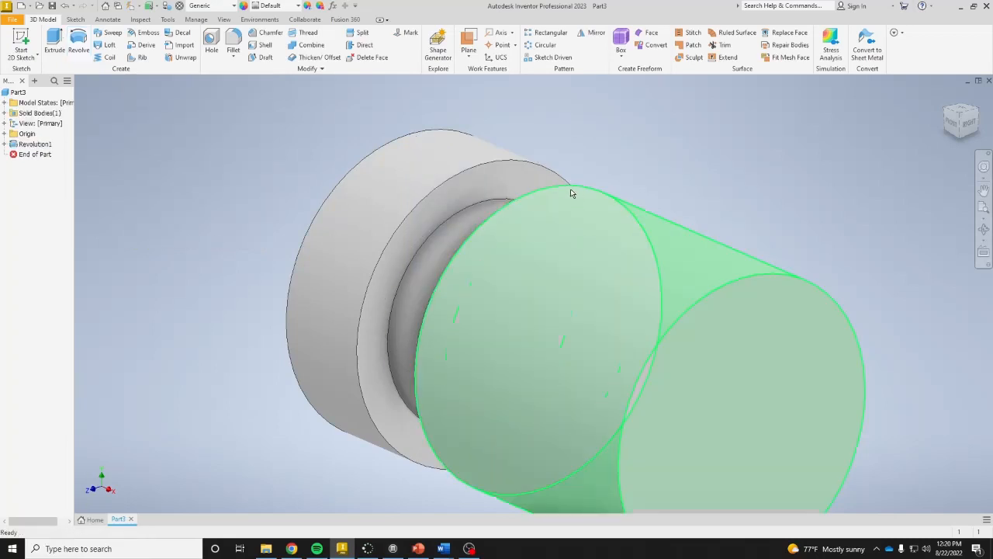
- Chamfer both outer edges facing the groove and the long cylinder's free end edge with a 0.125 in distance
{"action": "scroll", "coordinate": [570, 193], "scroll_direction": "up", "scroll_amount": 3}
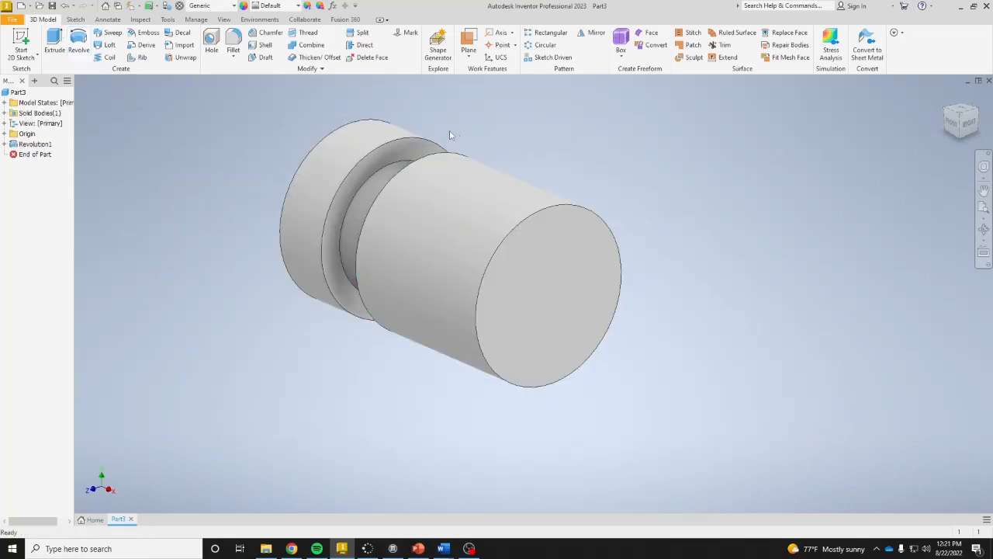
{"action": "left_click", "coordinate": [265, 34]}
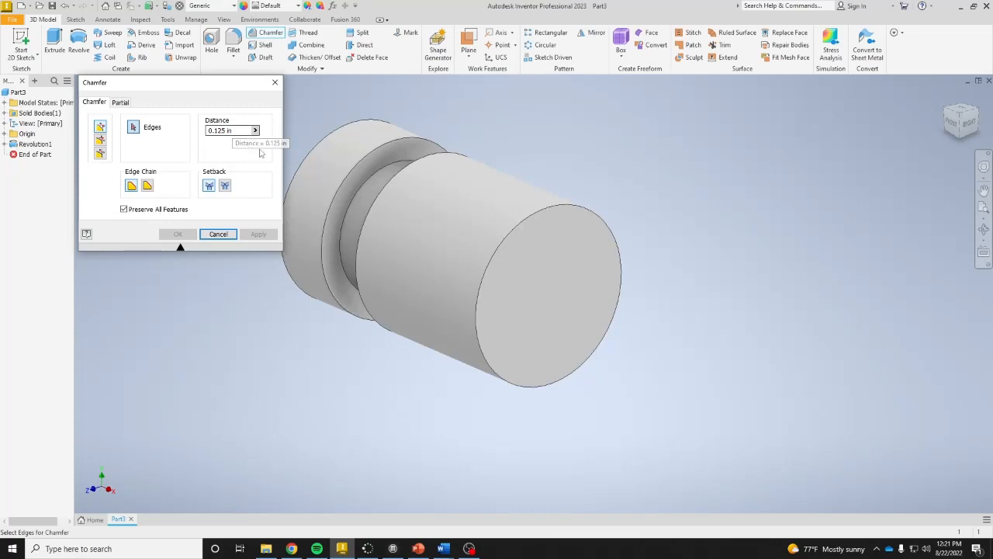
{"action": "left_click", "coordinate": [380, 152]}
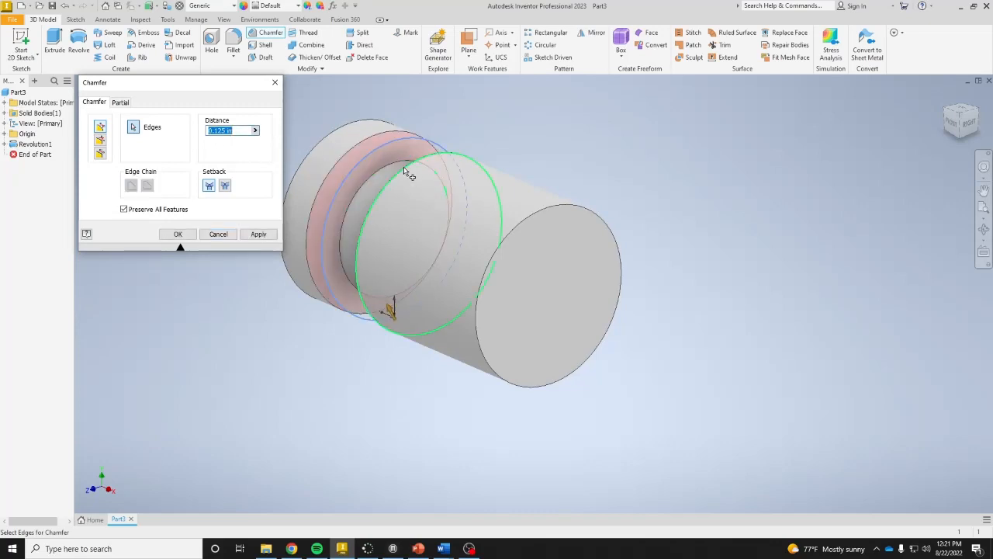
{"action": "left_click", "coordinate": [405, 173]}
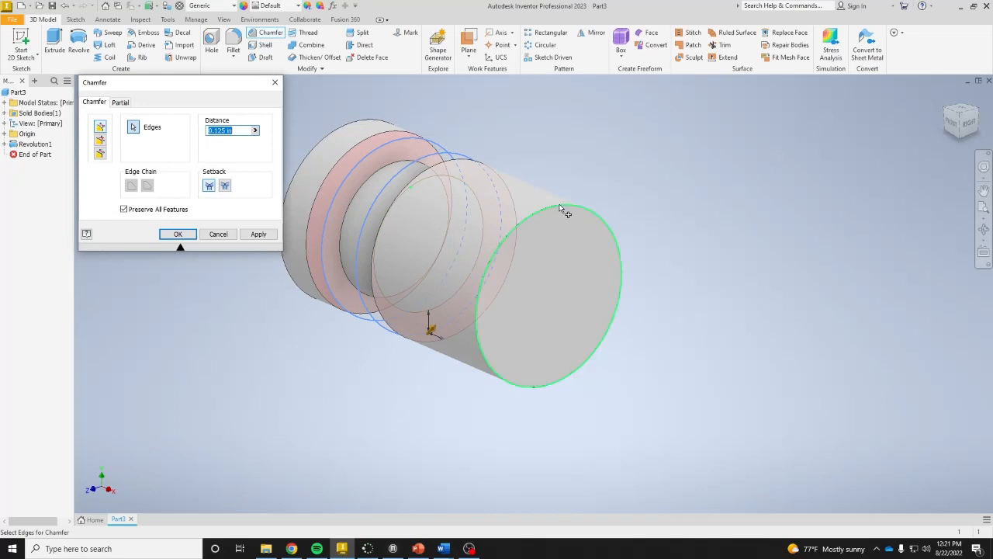
{"action": "left_click", "coordinate": [561, 207]}
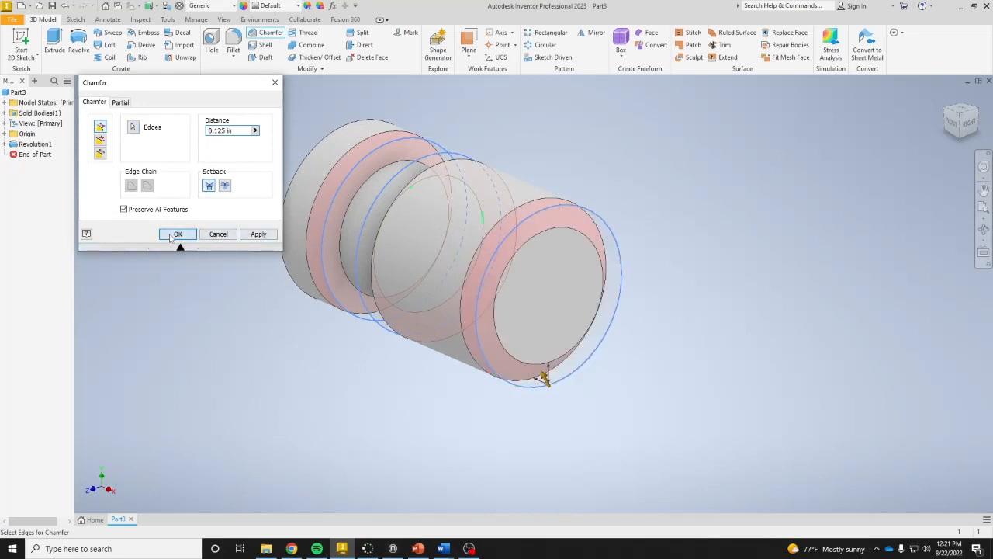
{"action": "left_click", "coordinate": [179, 234]}
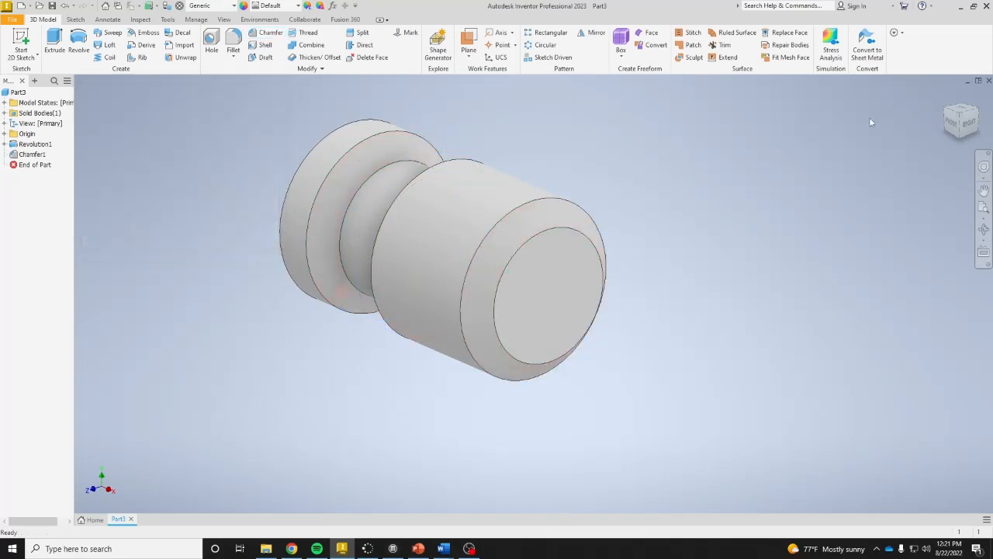
- Start a new sketch on the flat, unchamfered end face of the short collar
{"action": "left_click", "coordinate": [950, 116]}
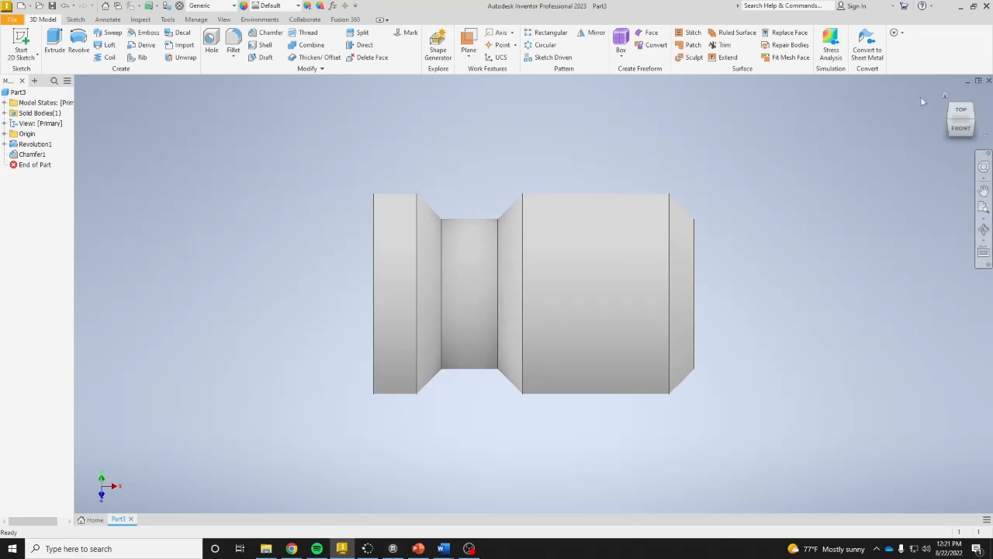
{"action": "left_click", "coordinate": [953, 127]}
{"action": "left_click", "coordinate": [953, 125]}
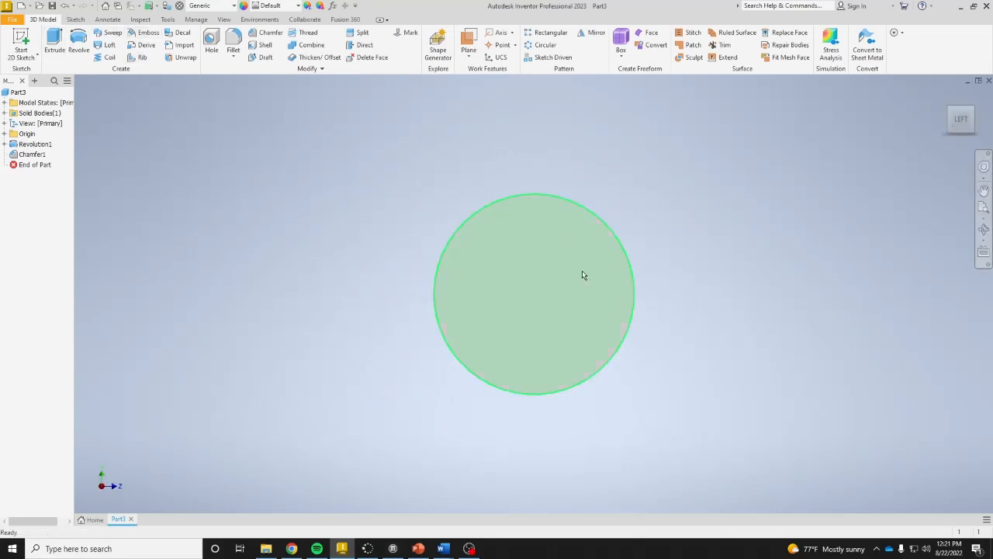
{"action": "left_click", "coordinate": [558, 285]}
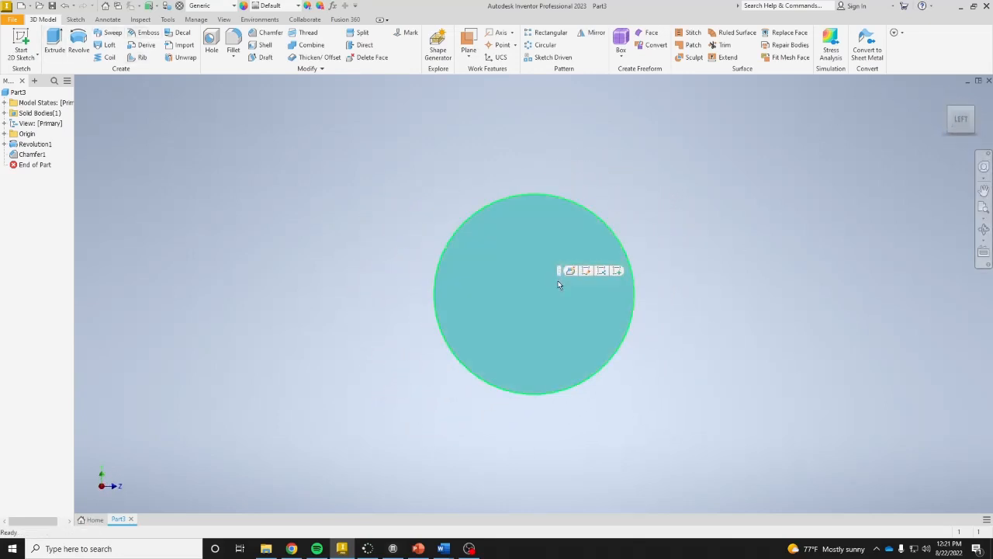
{"action": "left_click", "coordinate": [619, 271]}
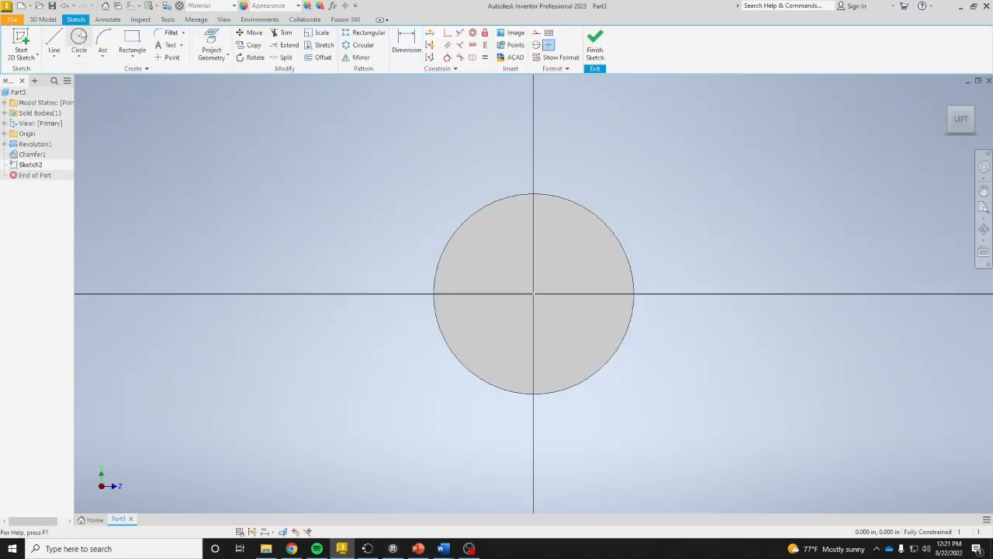
- Sketch a six-sided polygon centred on the origin, about 1.23 in across flats, and constrain its top edge horizontal
{"action": "left_click", "coordinate": [132, 57]}
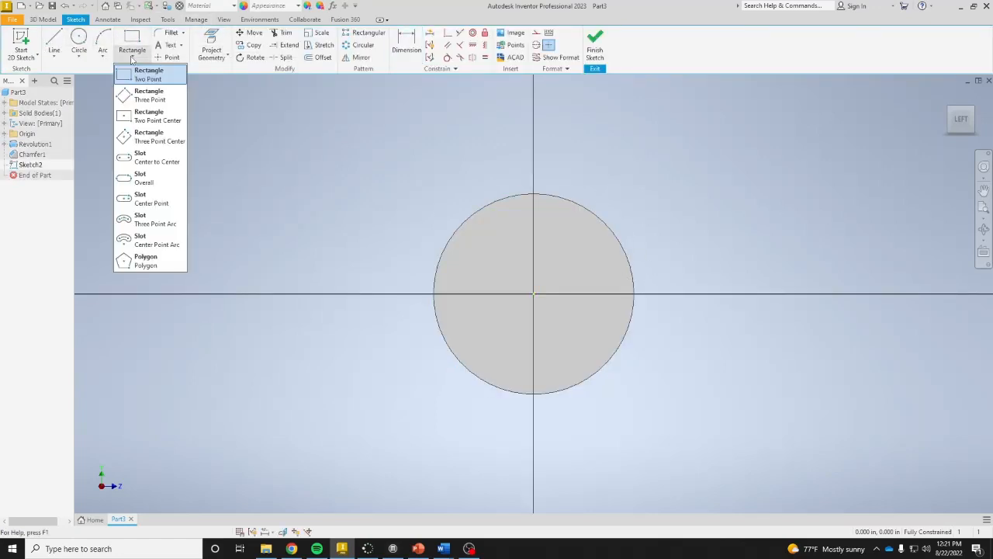
{"action": "left_click", "coordinate": [165, 264]}
{"action": "left_click", "coordinate": [533, 293]}
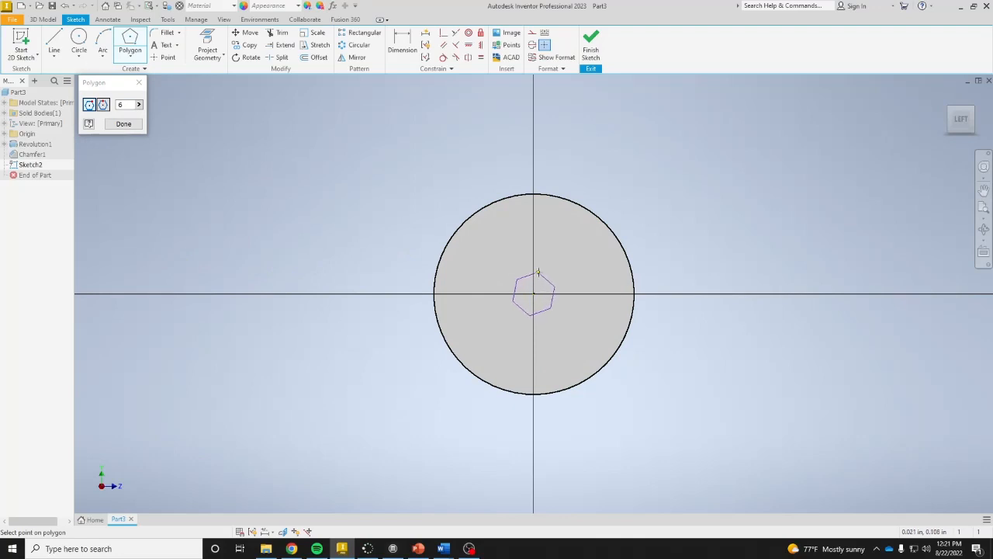
{"action": "left_click", "coordinate": [605, 170]}
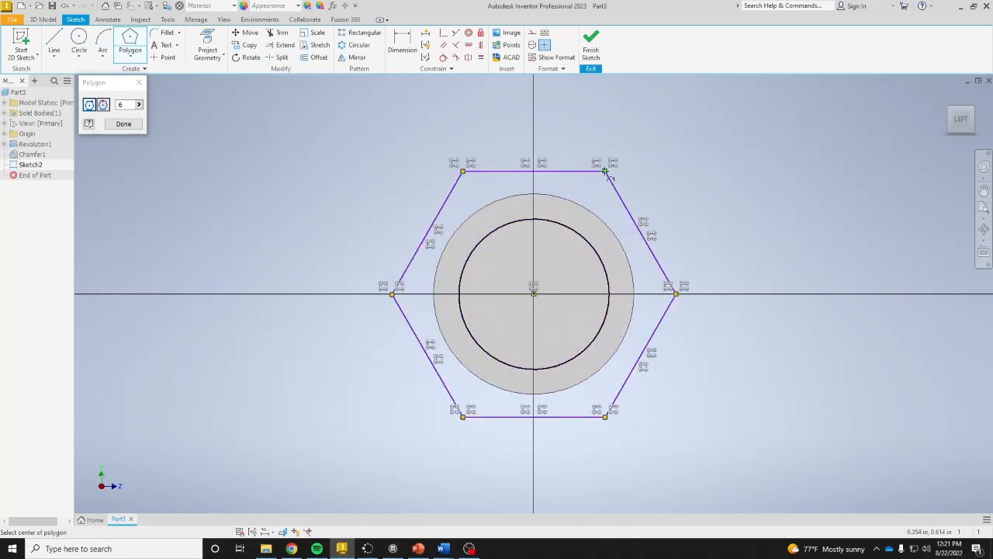
{"action": "right_click", "coordinate": [655, 167]}
{"action": "left_click", "coordinate": [682, 169]}
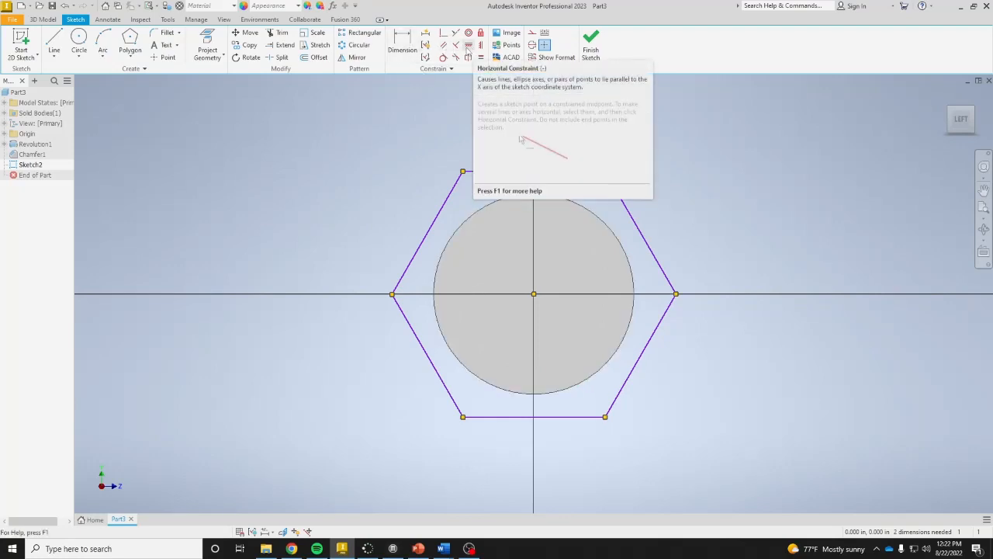
{"action": "left_click", "coordinate": [468, 45]}
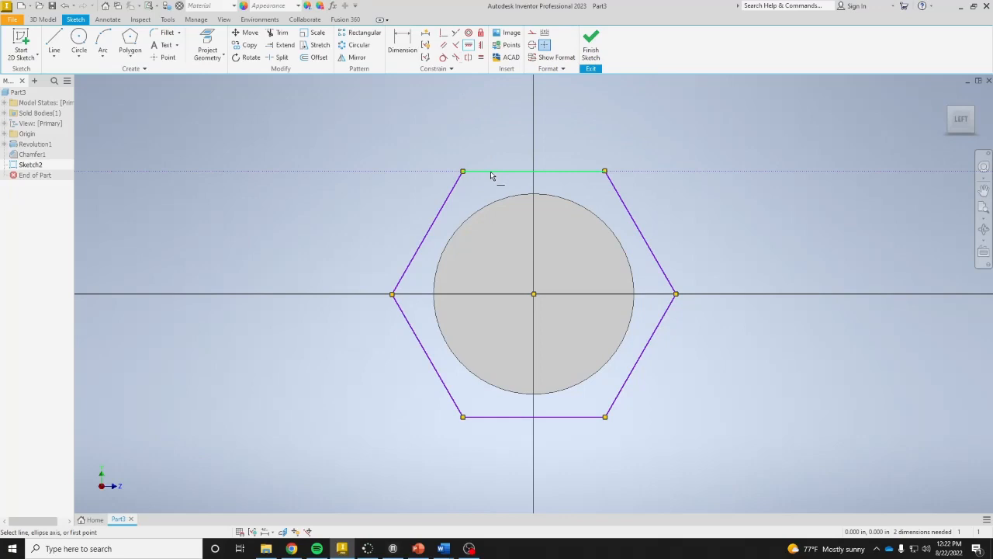
{"action": "left_click", "coordinate": [490, 171]}
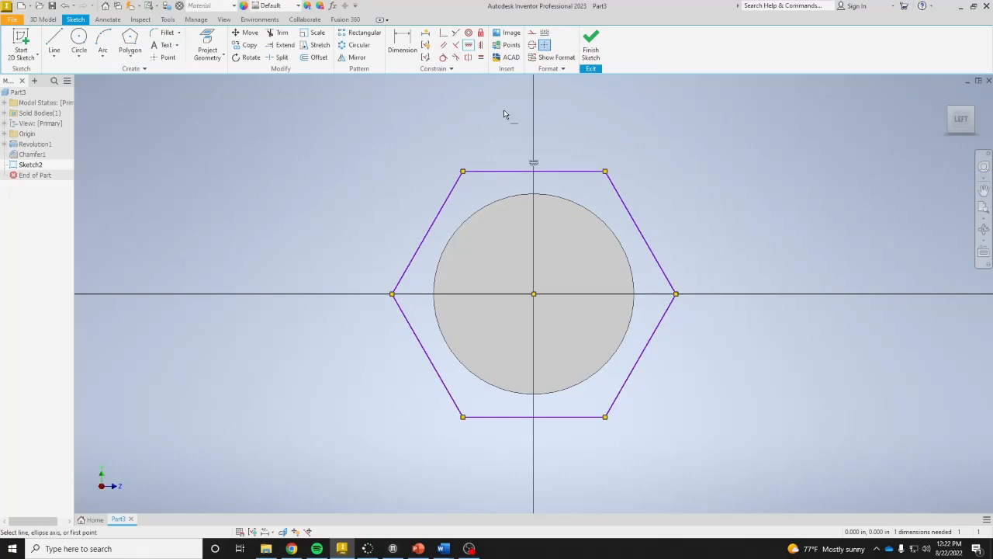
- Dimension the hexagon's height between its top and bottom edges as 0.85 in
{"action": "left_click", "coordinate": [402, 52]}
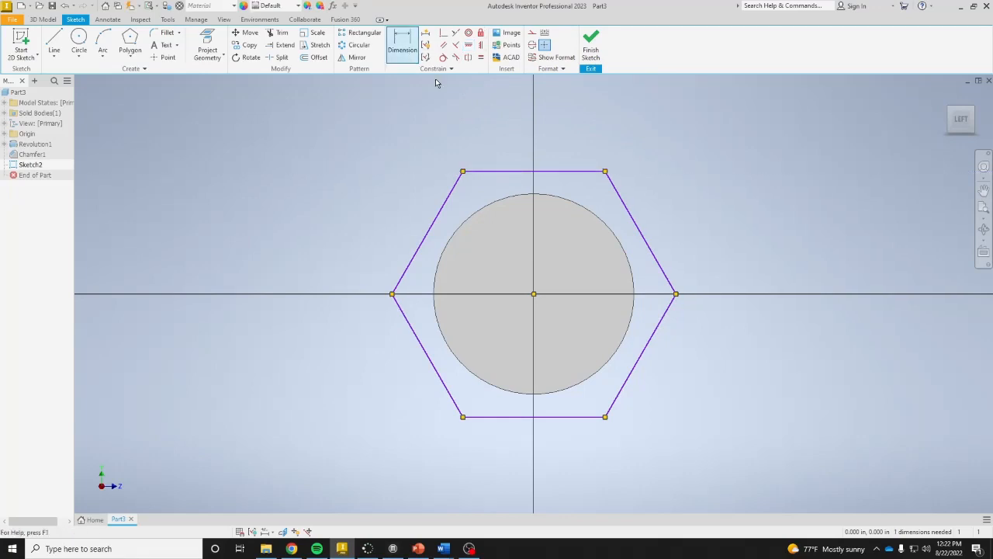
{"action": "left_click", "coordinate": [575, 171]}
{"action": "left_click", "coordinate": [580, 417]}
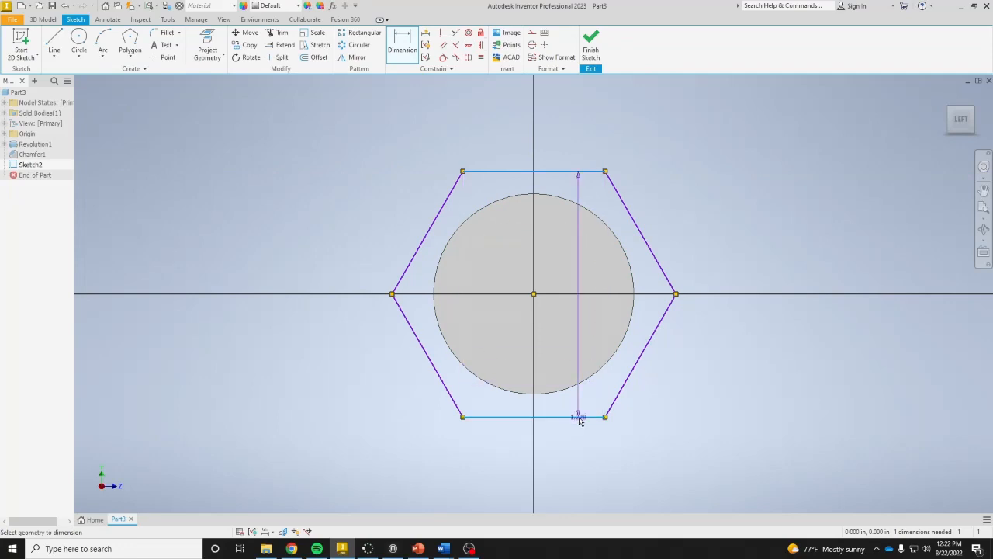
{"action": "left_click", "coordinate": [775, 269]}
{"action": "type", "text": "1"}
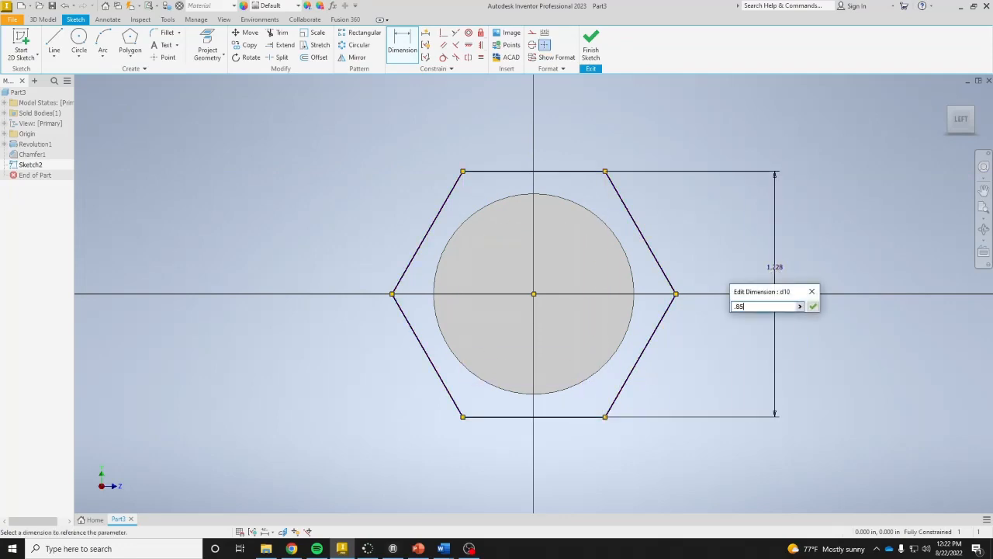
{"action": "type", "text": "85"}
{"action": "key", "text": "Return"}
- Sketch a circle about 1.36 in in diameter, centred on the origin and enclosing the hexagon, and finish the sketch
{"action": "scroll", "coordinate": [555, 291], "scroll_direction": "up", "scroll_amount": 3}
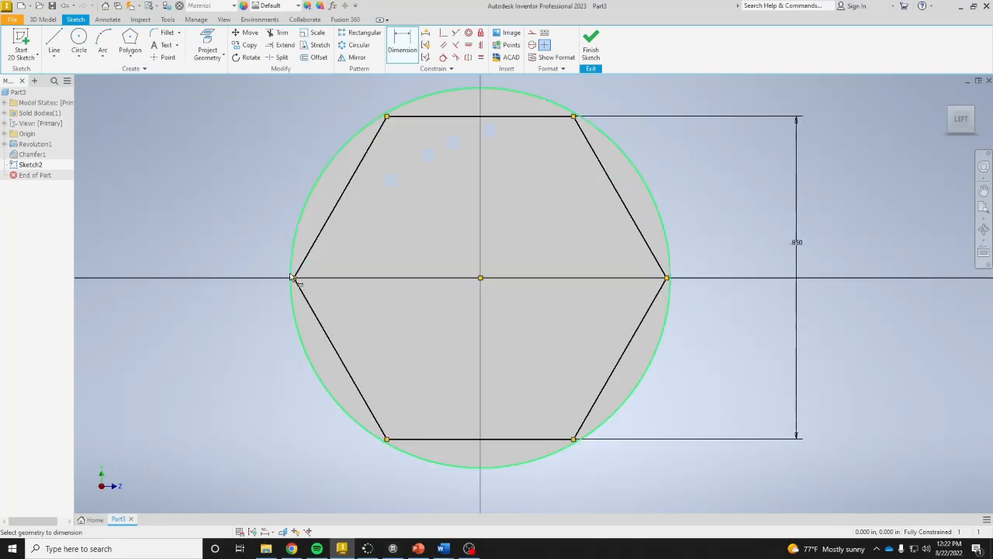
{"action": "scroll", "coordinate": [389, 457], "scroll_direction": "up", "scroll_amount": 4}
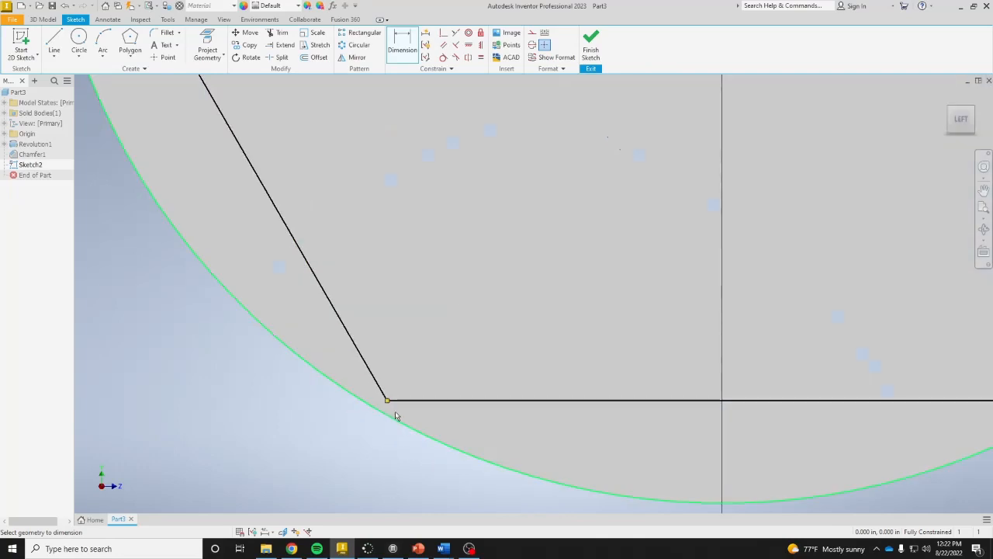
{"action": "scroll", "coordinate": [495, 379], "scroll_direction": "down", "scroll_amount": 3}
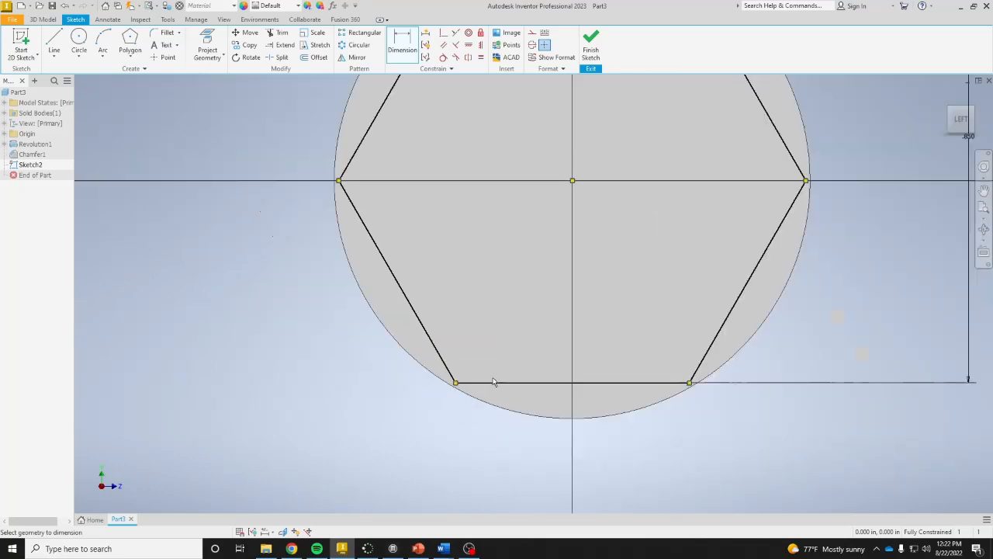
{"action": "middle_click_drag", "start_coordinate": [691, 279], "coordinate": [496, 352]}
{"action": "scroll", "coordinate": [495, 352], "scroll_direction": "down", "scroll_amount": 2}
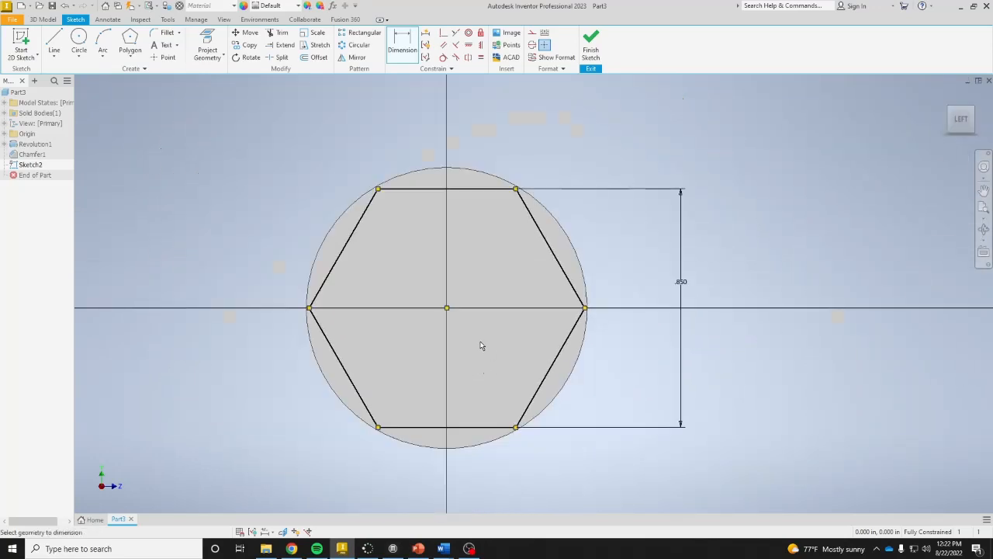
{"action": "left_click", "coordinate": [78, 36]}
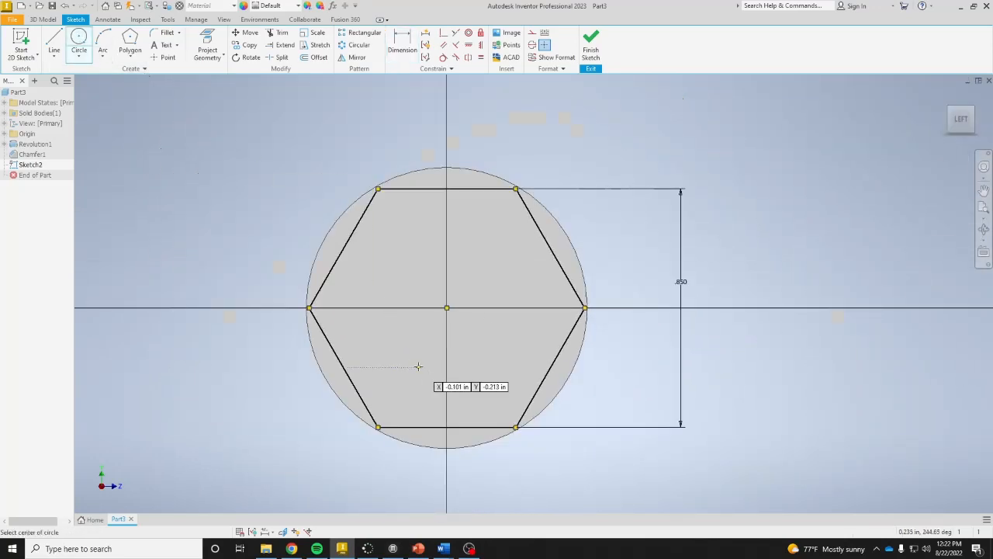
{"action": "left_click", "coordinate": [446, 308]}
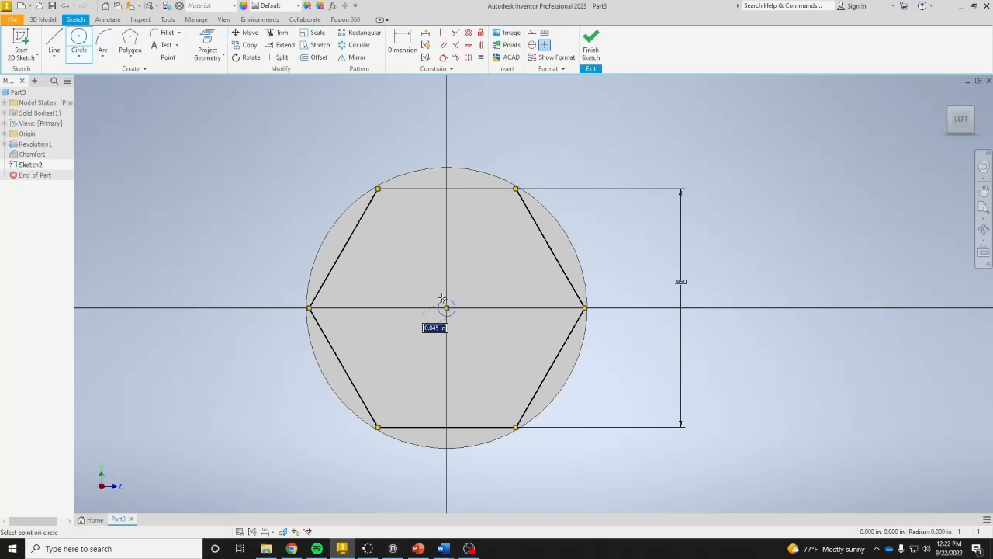
{"action": "left_click", "coordinate": [388, 127]}
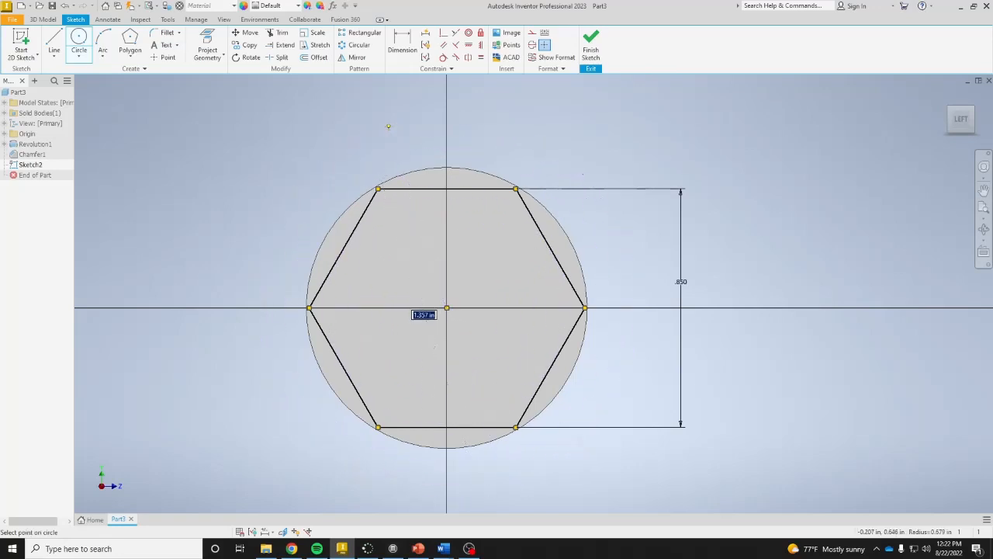
{"action": "right_click", "coordinate": [349, 116]}
{"action": "left_click", "coordinate": [387, 115]}
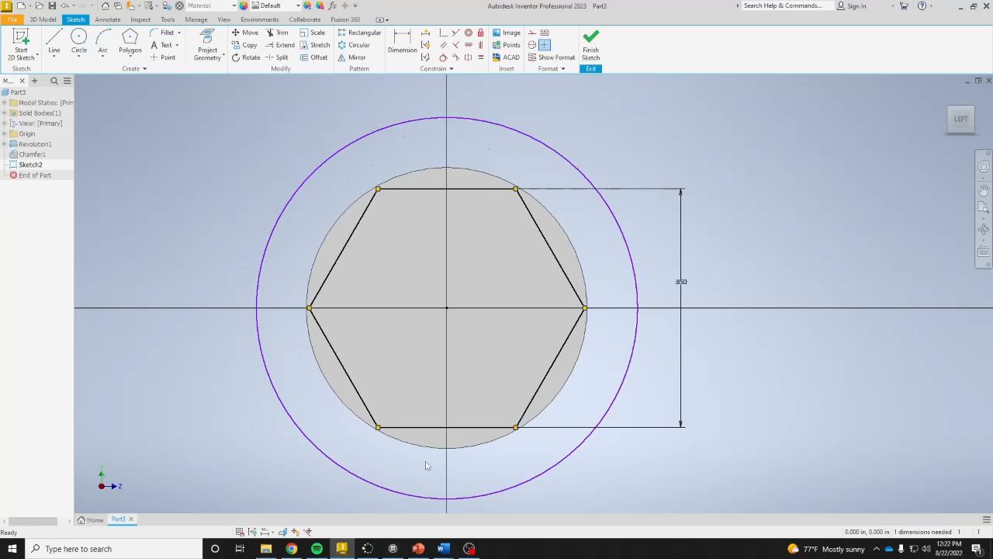
{"action": "left_click", "coordinate": [591, 45]}
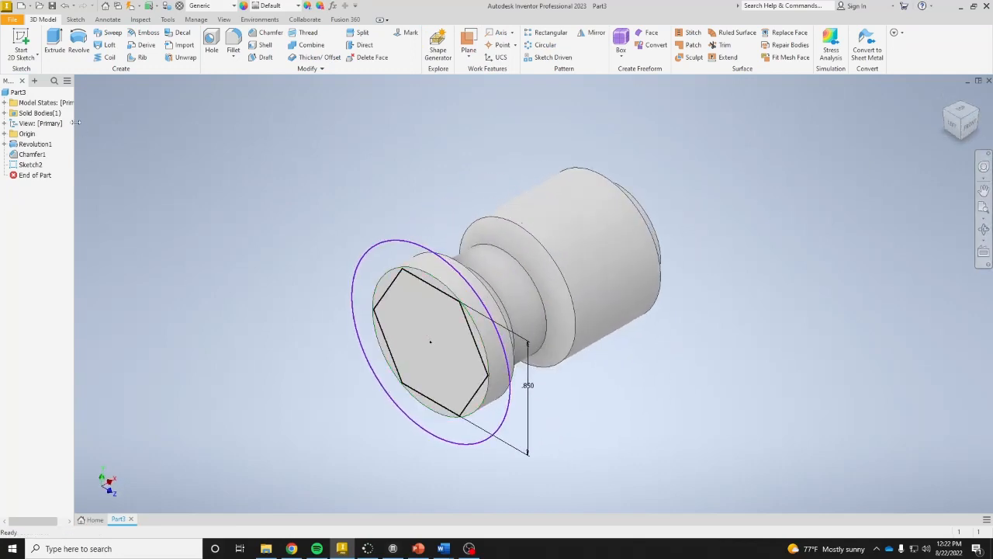
- Extrude the region between the hexagon and the outer circle as a cut 0.375 in into the collar, with flipped direction
{"action": "left_click", "coordinate": [53, 40]}
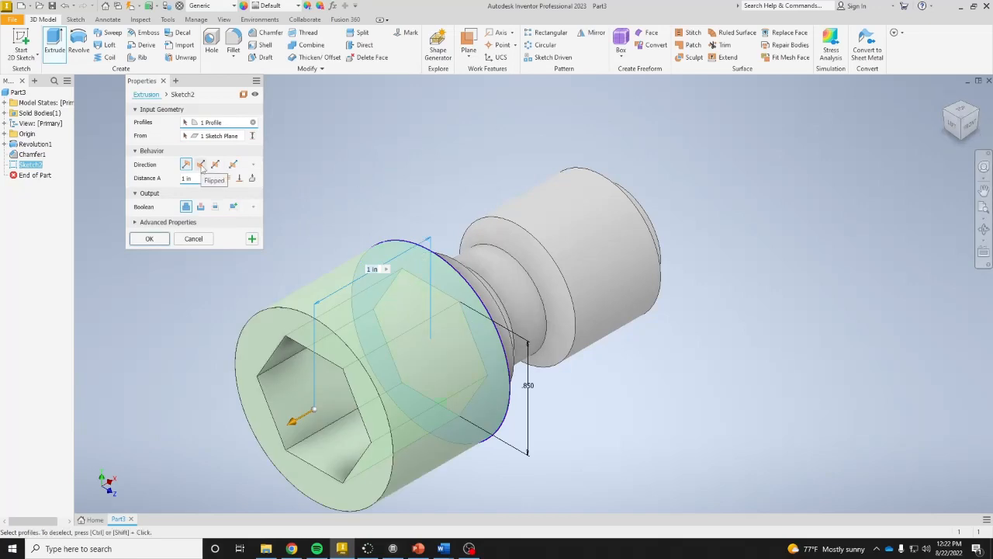
{"action": "left_click", "coordinate": [200, 165]}
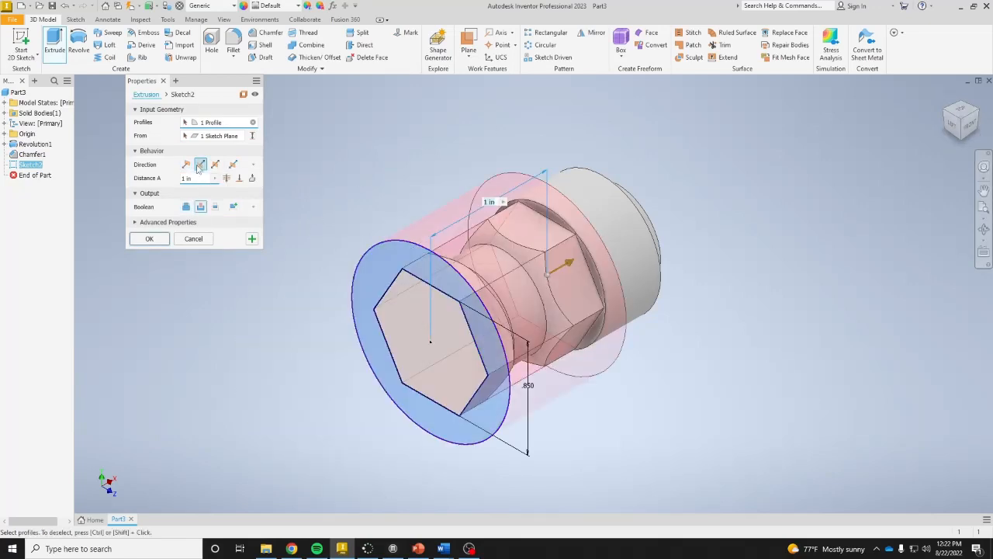
{"action": "left_click", "coordinate": [973, 129]}
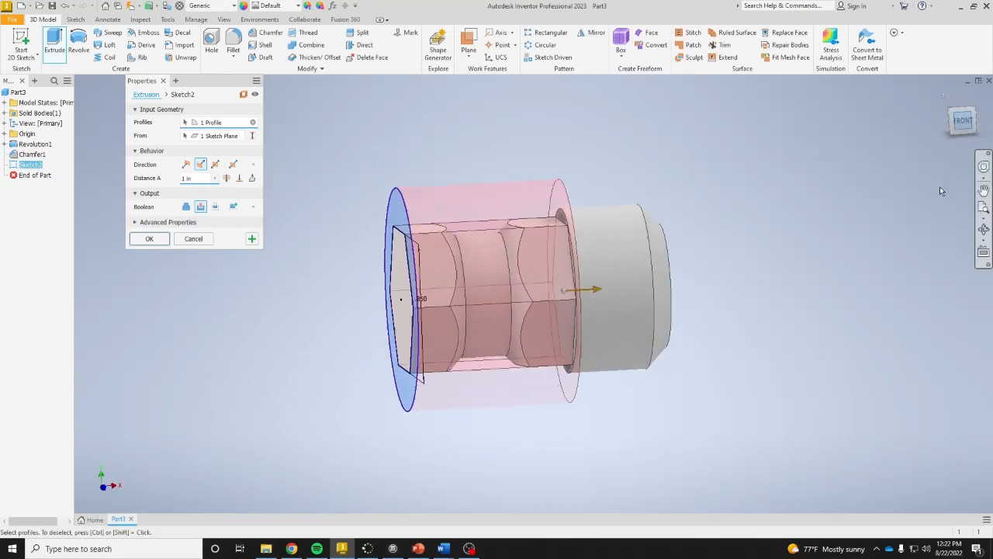
{"action": "left_click_drag", "start_coordinate": [576, 296], "coordinate": [391, 298]}
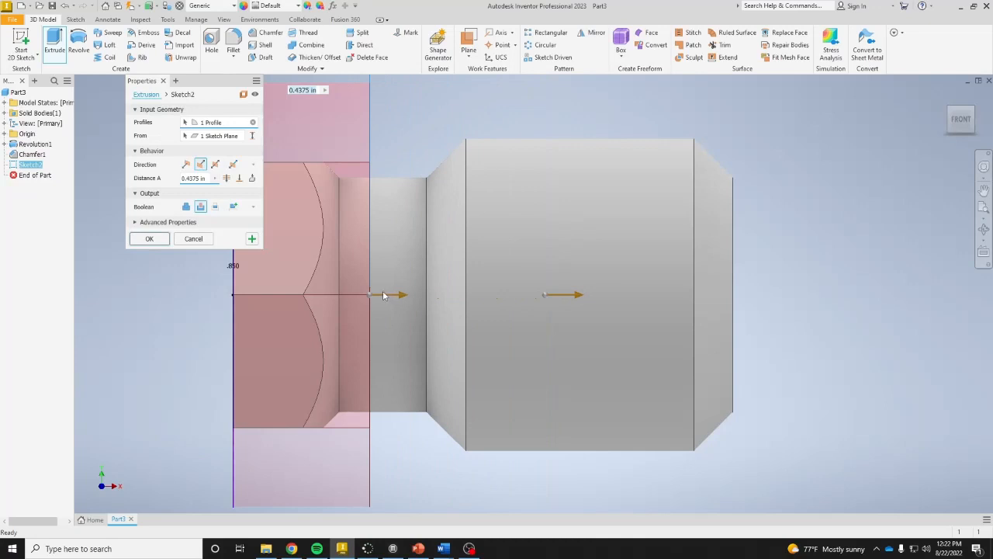
{"action": "left_click_drag", "start_coordinate": [383, 296], "coordinate": [382, 295]}
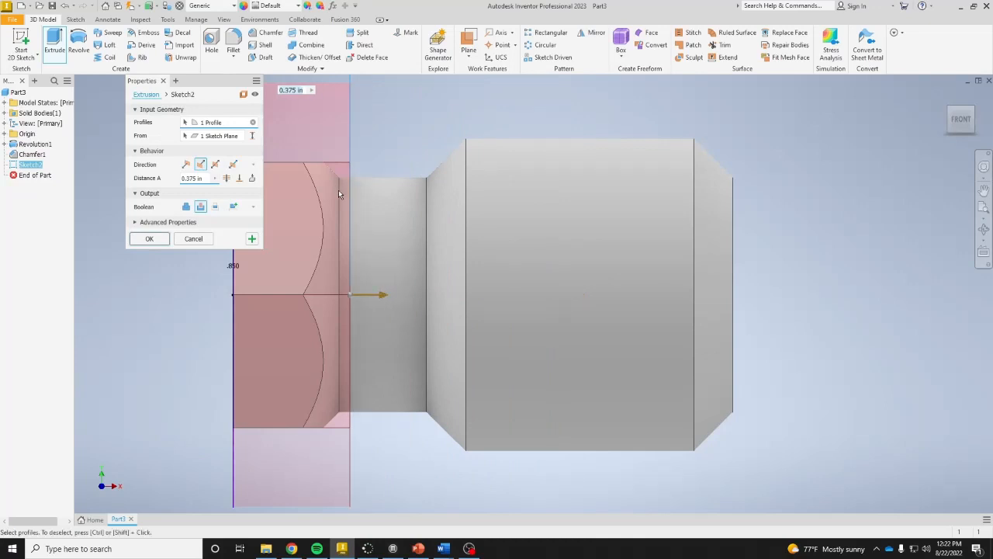
{"action": "middle_click_drag", "start_coordinate": [339, 191], "coordinate": [535, 193]}
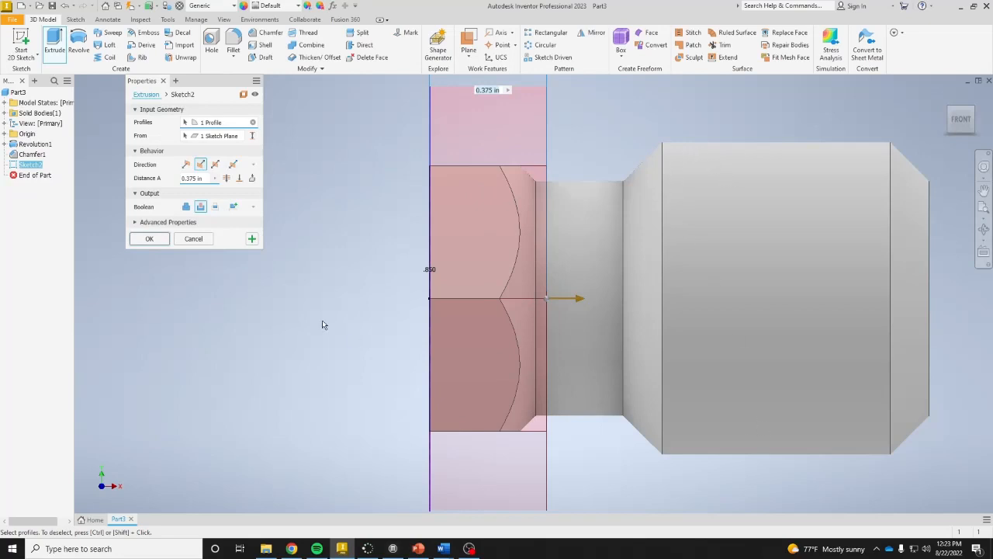
{"action": "left_click", "coordinate": [151, 239]}
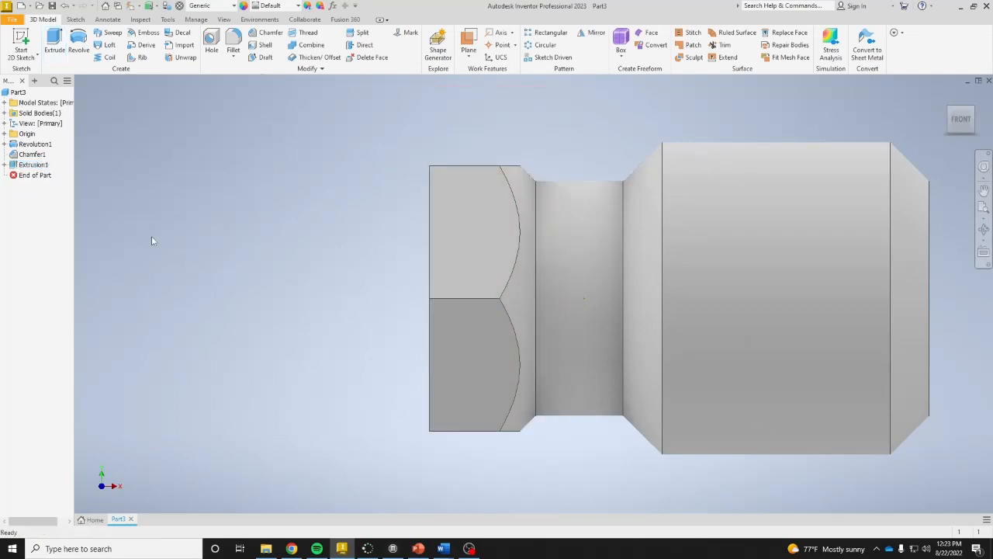
- Mirror the revolution, chamfer and extrusion features about the hexagonal end face
{"action": "left_click", "coordinate": [974, 114]}
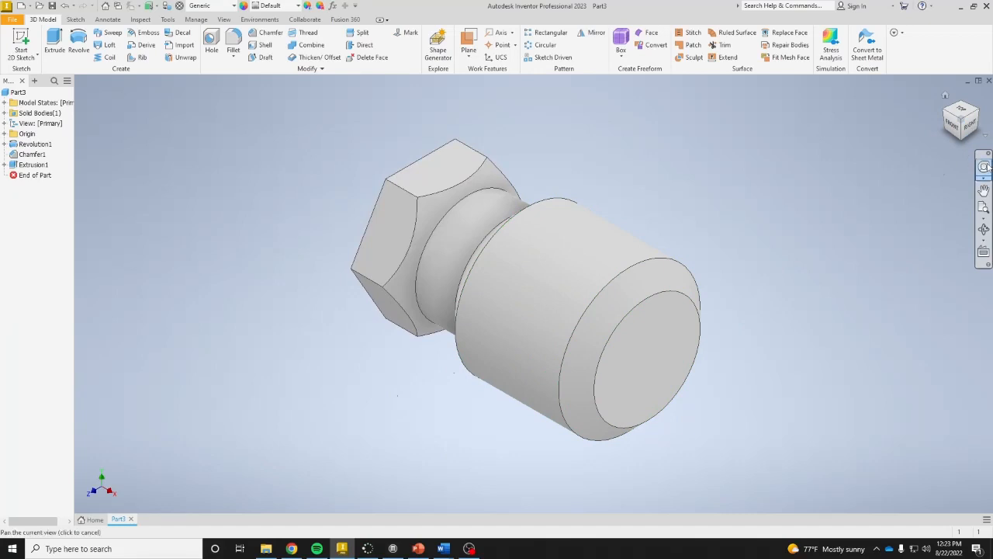
{"action": "left_click", "coordinate": [943, 113]}
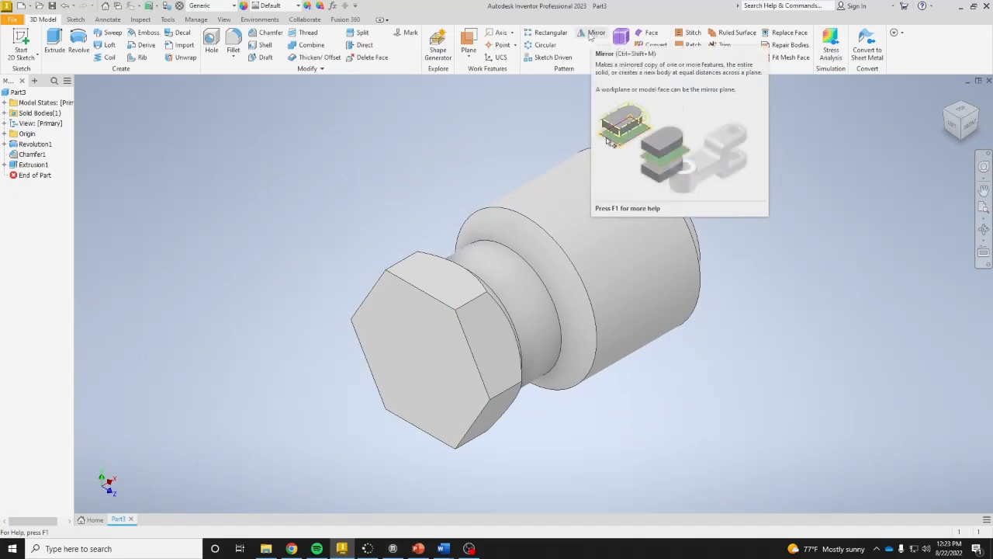
{"action": "left_click", "coordinate": [589, 34]}
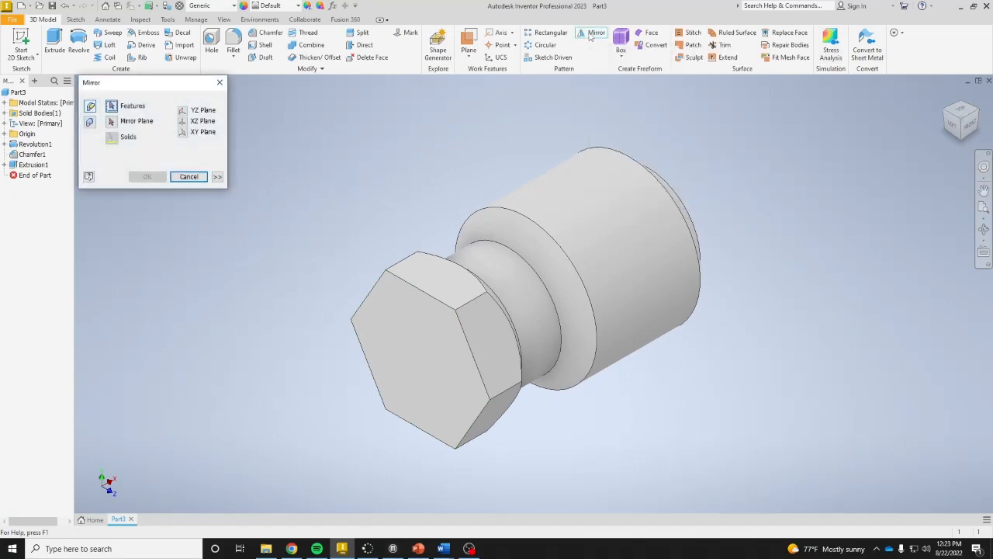
{"action": "left_click", "coordinate": [35, 145]}
{"action": "left_click", "coordinate": [40, 157]}
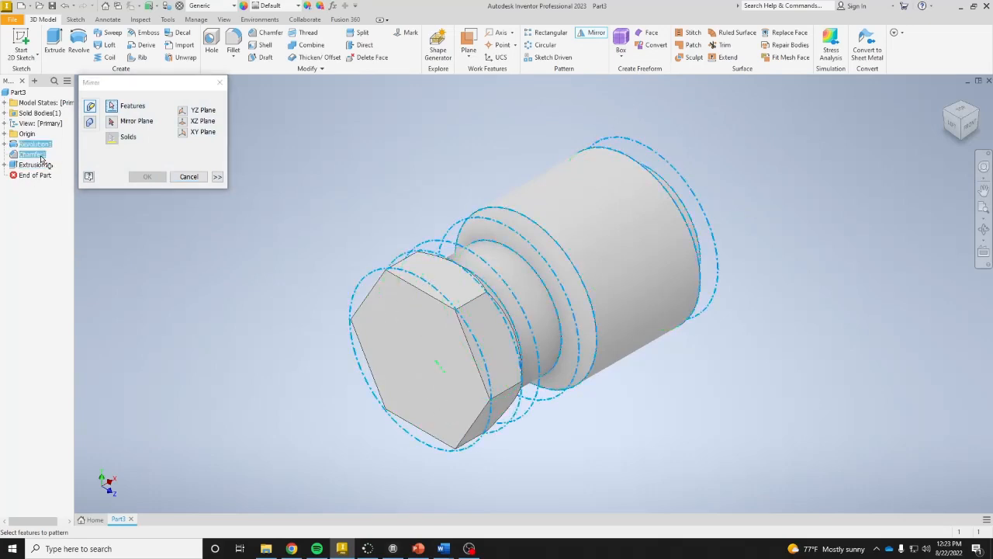
{"action": "left_click", "coordinate": [39, 167]}
{"action": "left_click", "coordinate": [113, 122]}
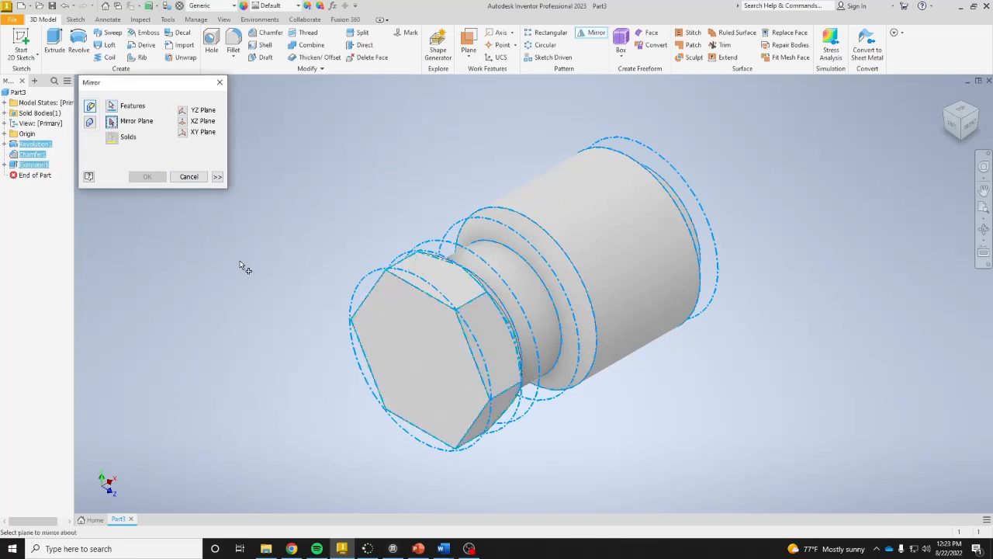
{"action": "left_click", "coordinate": [417, 362]}
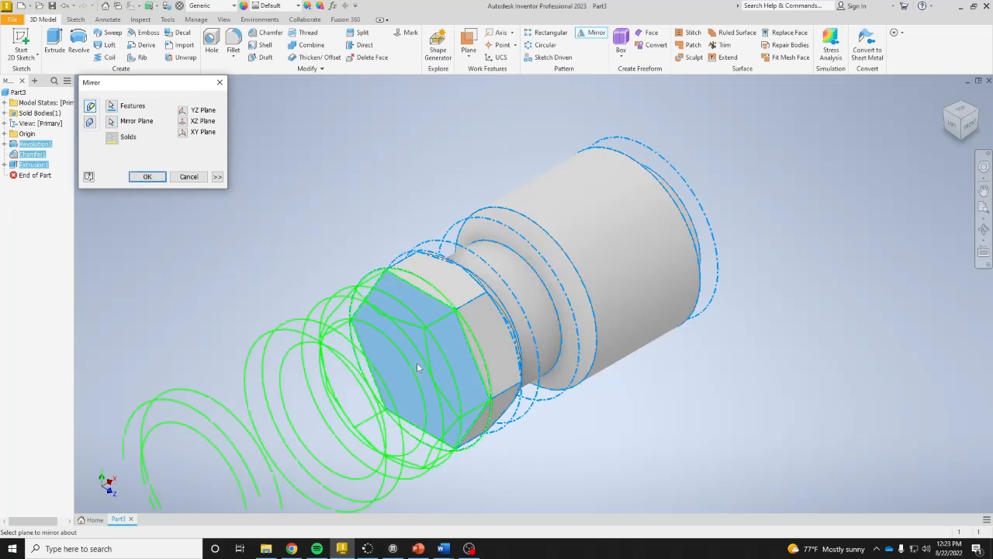
{"action": "scroll", "coordinate": [404, 326], "scroll_direction": "up", "scroll_amount": 2}
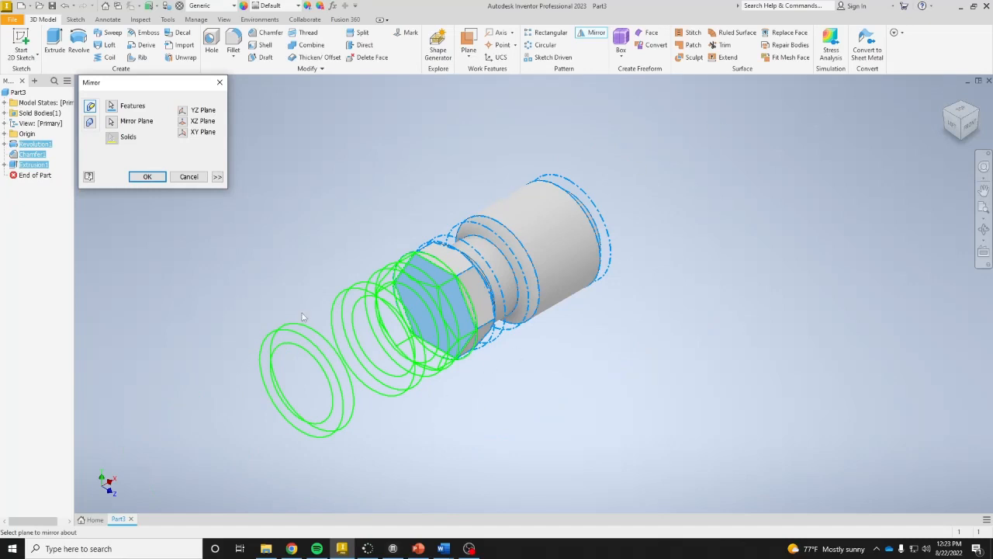
{"action": "left_click", "coordinate": [147, 178]}
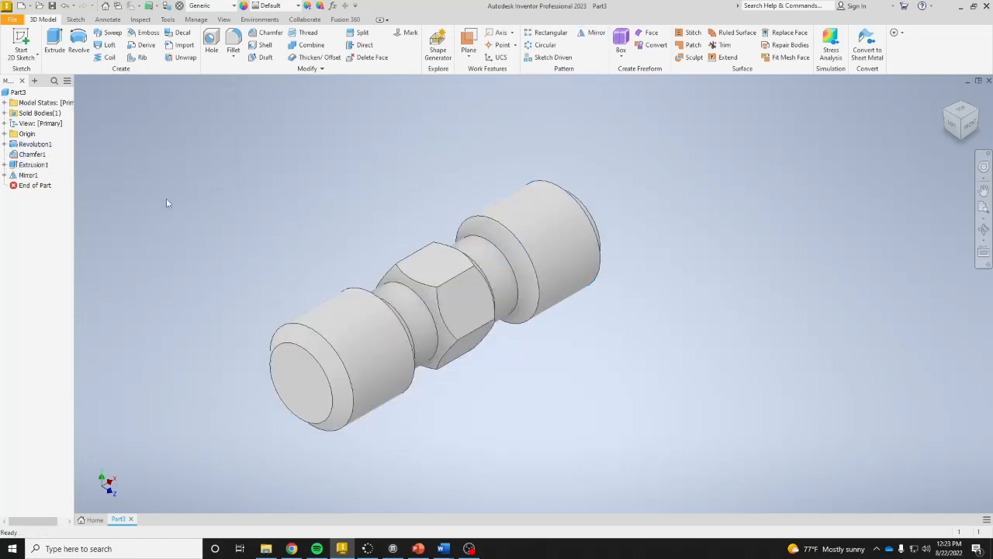
- Start a new sketch on the flat underside of the central hexagonal section
{"action": "left_click", "coordinate": [972, 126]}
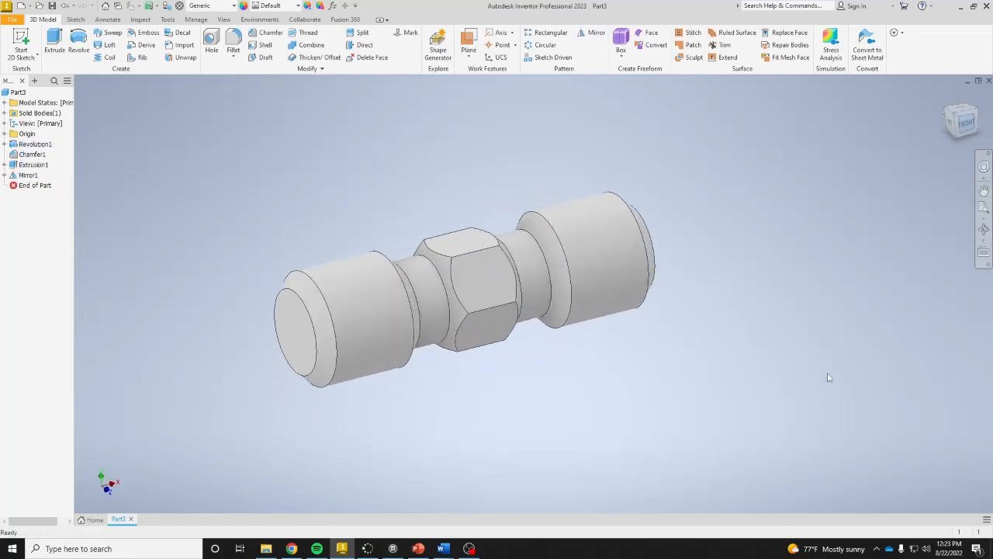
{"action": "left_click", "coordinate": [966, 122]}
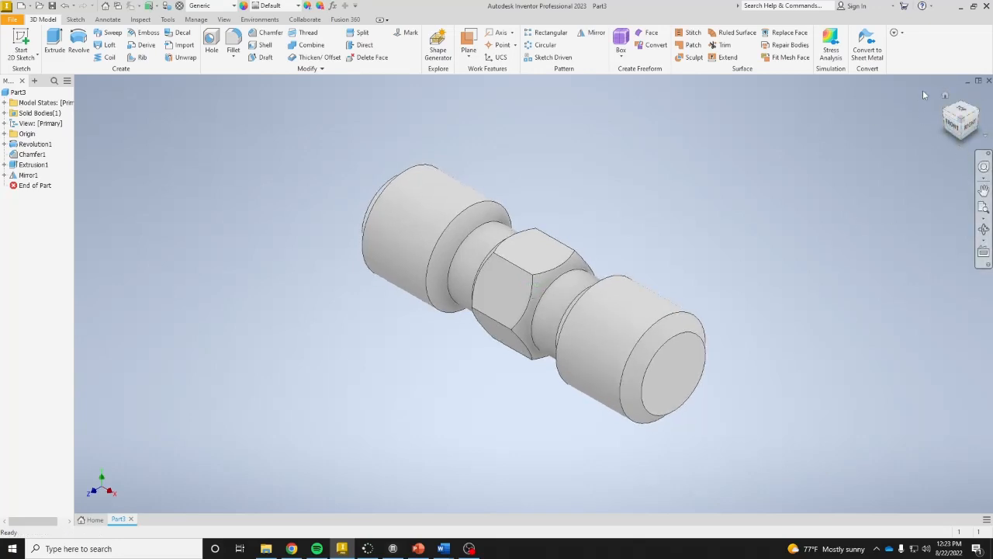
{"action": "left_click", "coordinate": [952, 125]}
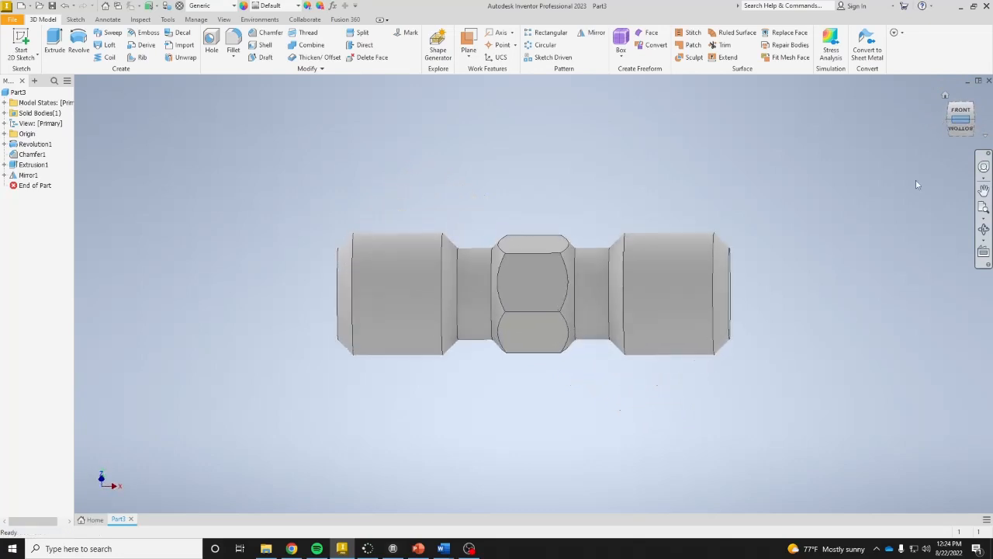
{"action": "left_click", "coordinate": [956, 129]}
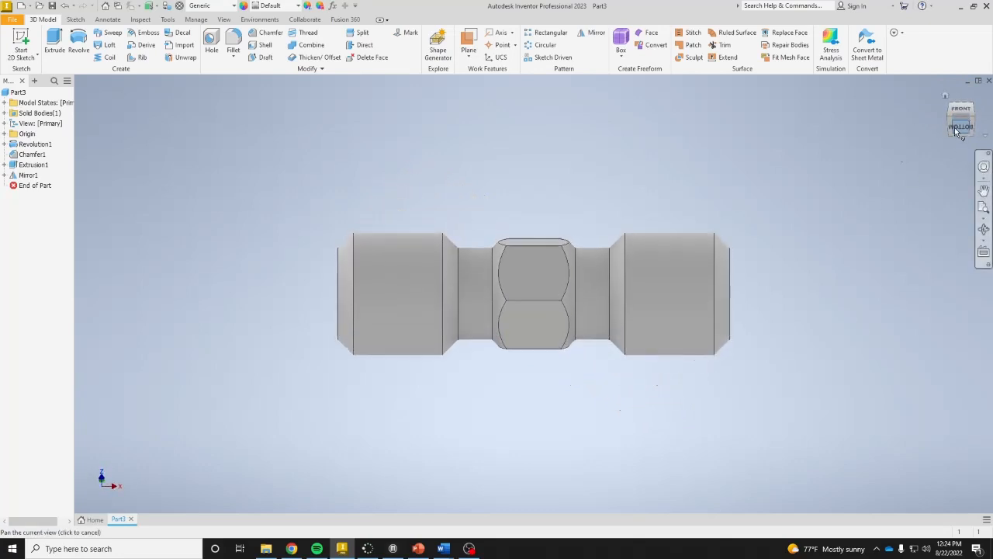
{"action": "left_click", "coordinate": [528, 299]}
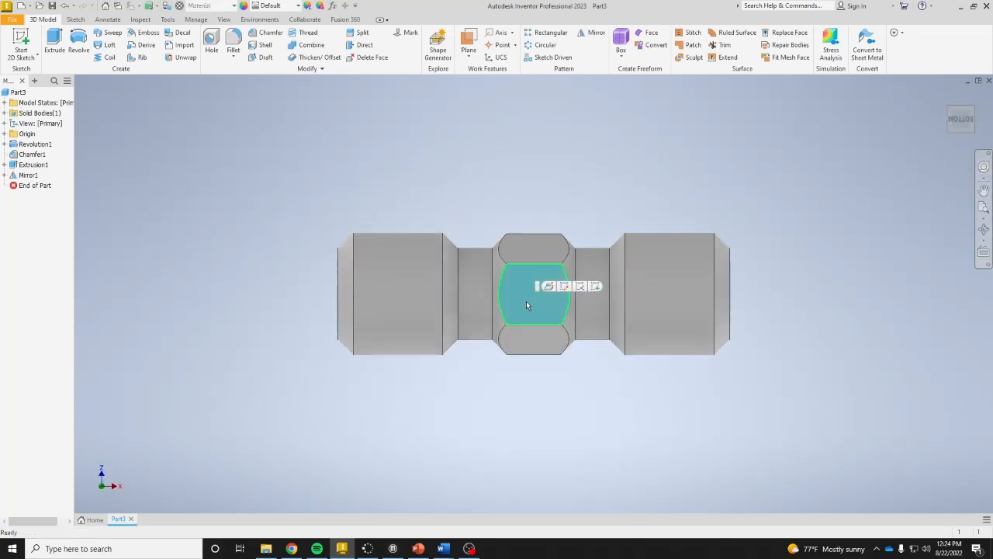
{"action": "left_click", "coordinate": [597, 287]}
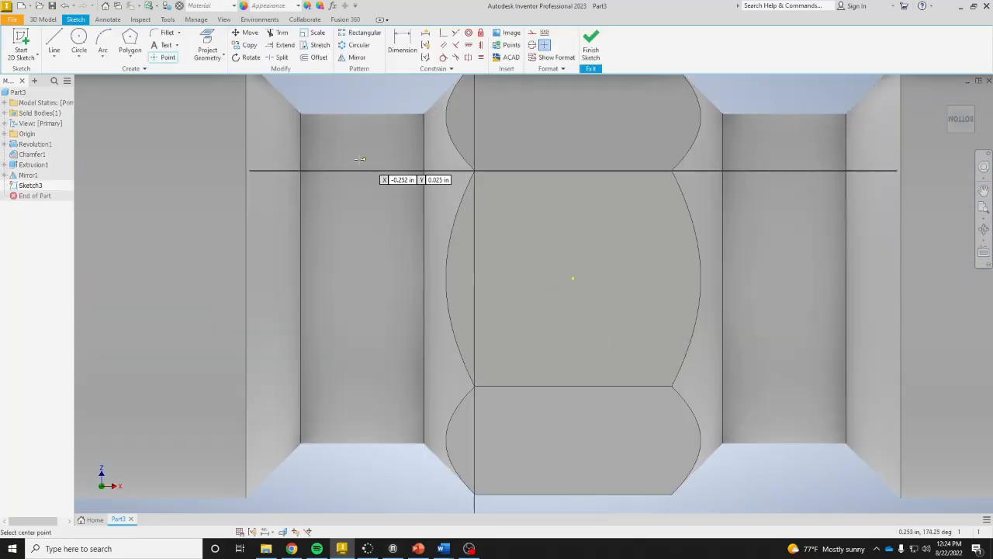
- Place a sketch point at the centre of the hexagon's bottom flat and finish the sketch
{"action": "left_click", "coordinate": [163, 57]}
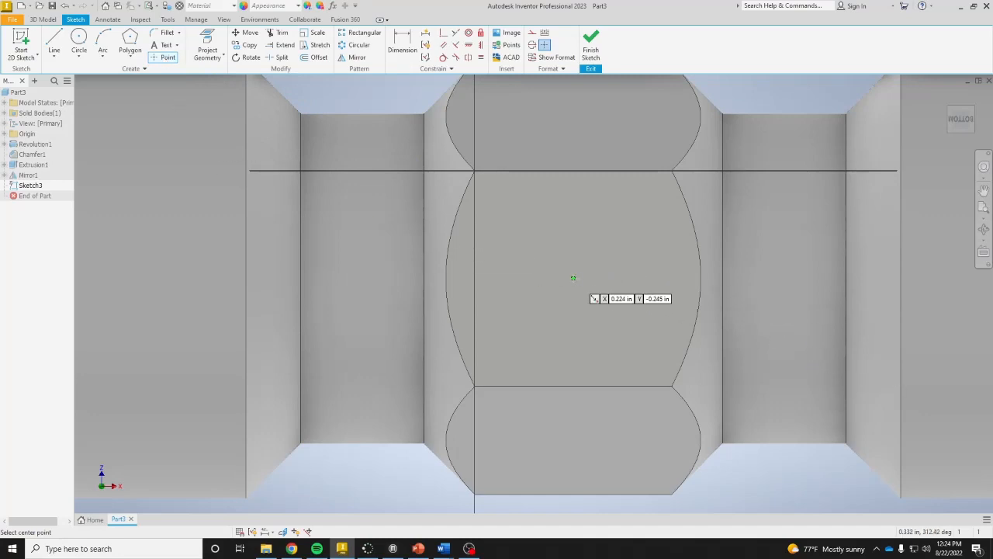
{"action": "left_click", "coordinate": [573, 277]}
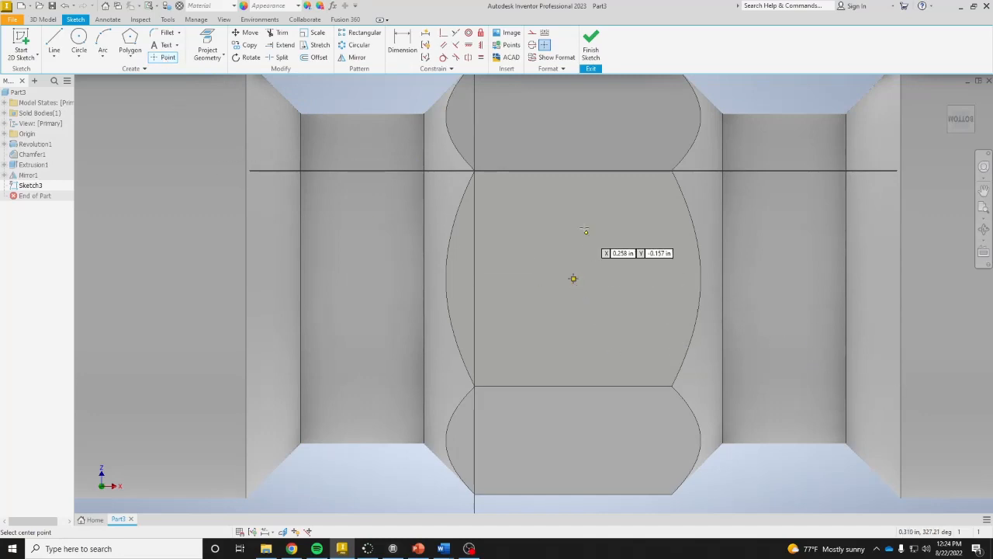
{"action": "left_click", "coordinate": [591, 49]}
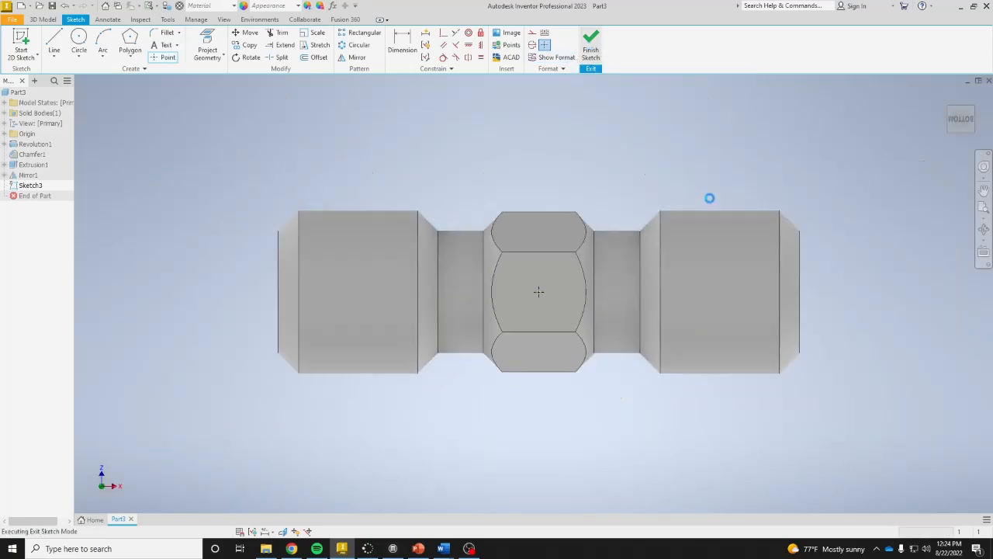
{"action": "left_click", "coordinate": [947, 97]}
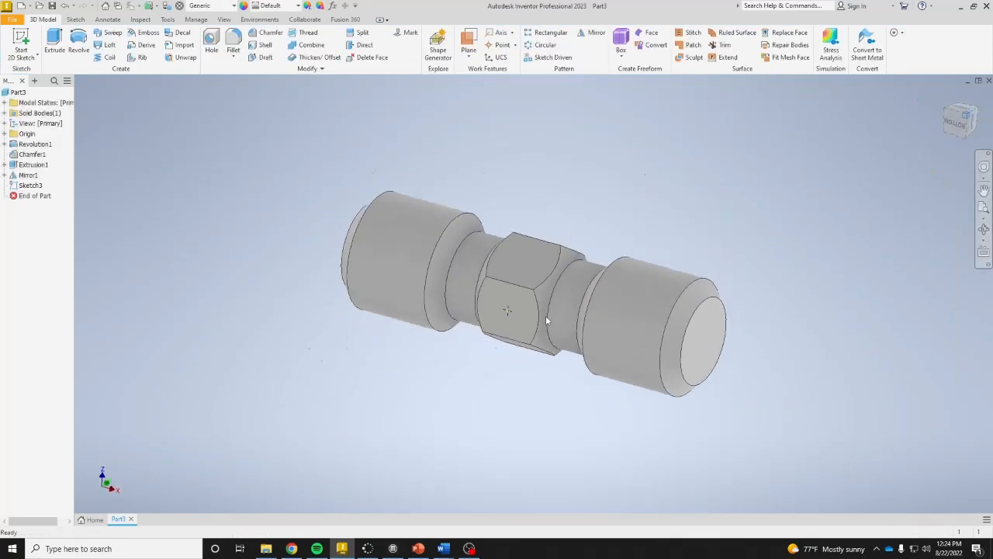
{"action": "scroll", "coordinate": [419, 256], "scroll_direction": "down", "scroll_amount": 5}
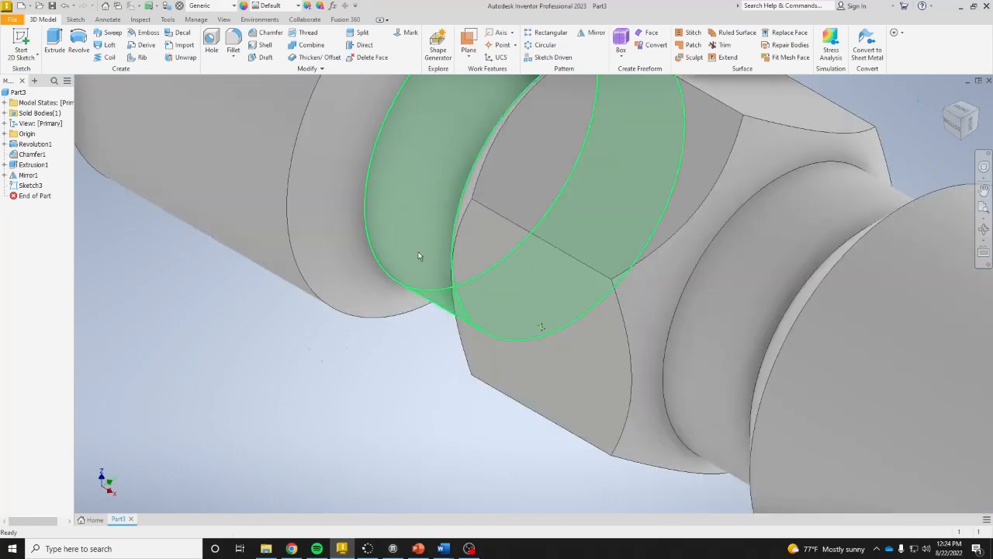
- Start a tapped hole at the sketch point on the hexagon flat, with size 0.5 and designation 1/2-20 UNF
{"action": "left_click", "coordinate": [211, 43]}
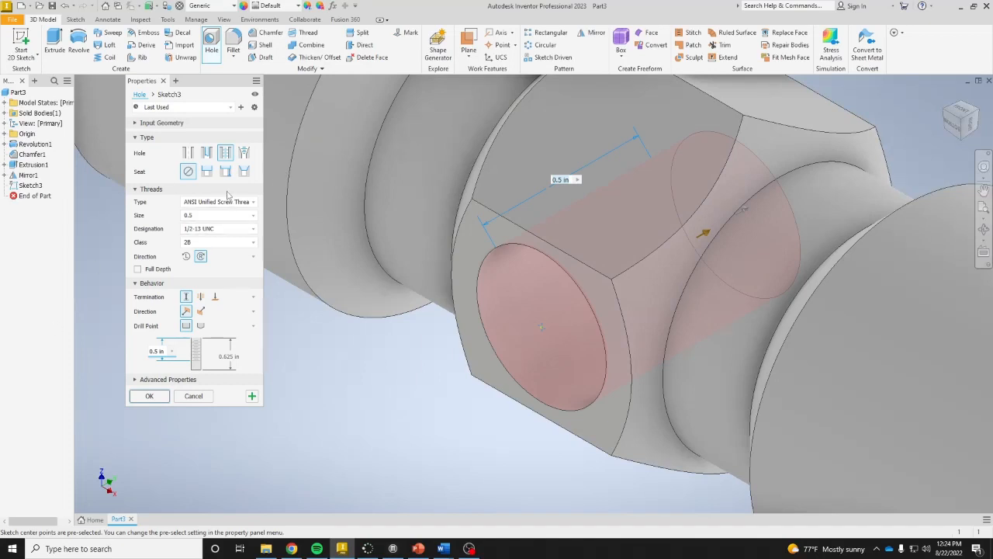
{"action": "left_click", "coordinate": [188, 153]}
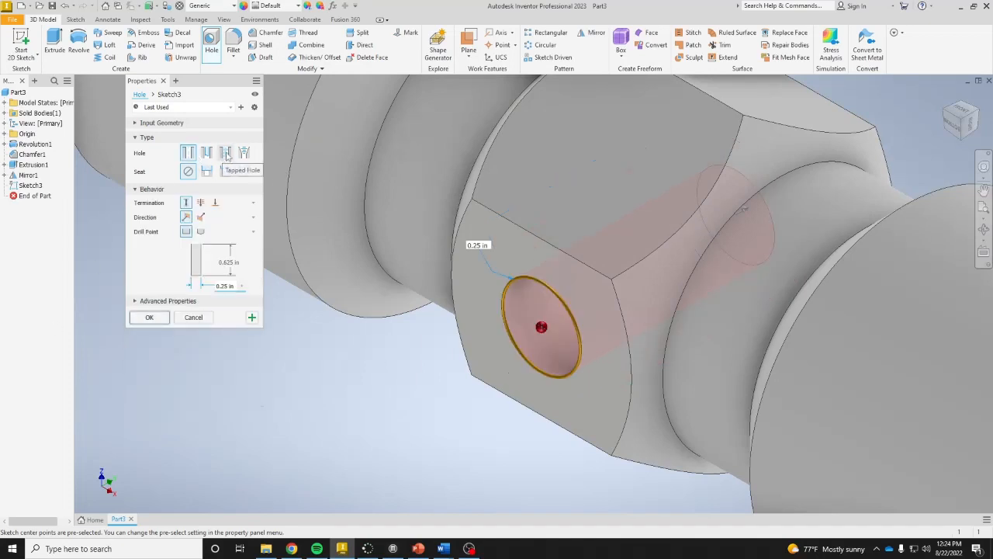
{"action": "left_click", "coordinate": [225, 153]}
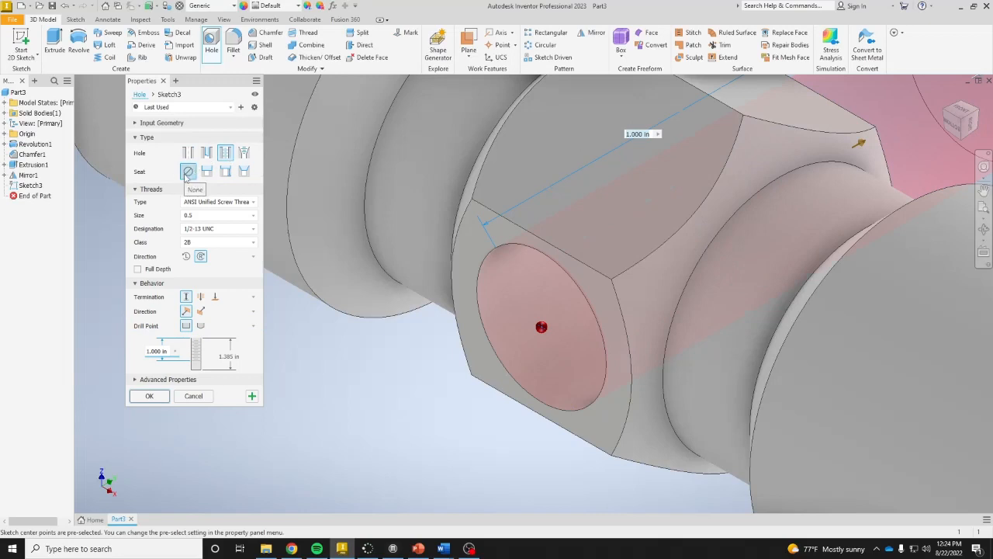
{"action": "left_click", "coordinate": [220, 215]}
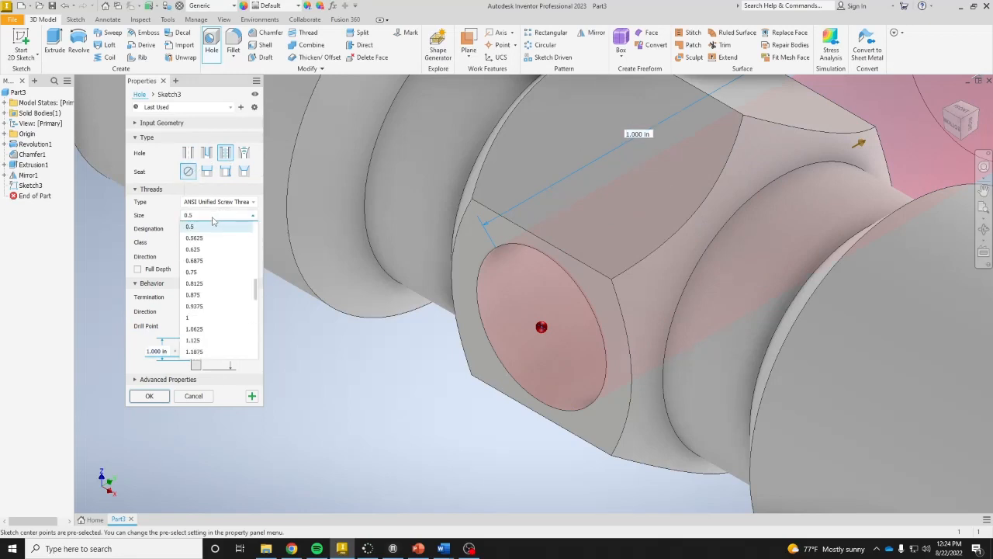
{"action": "left_click", "coordinate": [192, 227]}
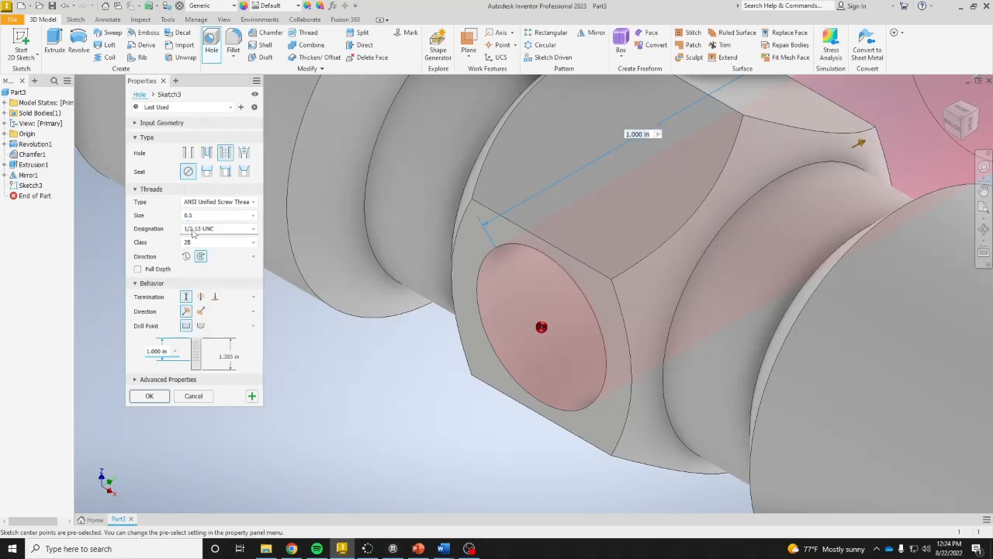
{"action": "left_click", "coordinate": [213, 229]}
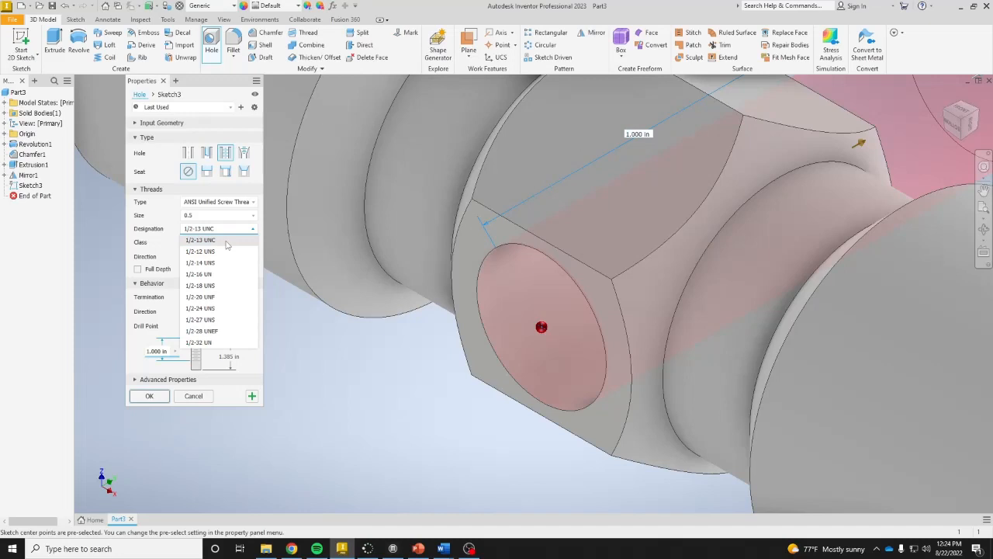
{"action": "left_click", "coordinate": [222, 299]}
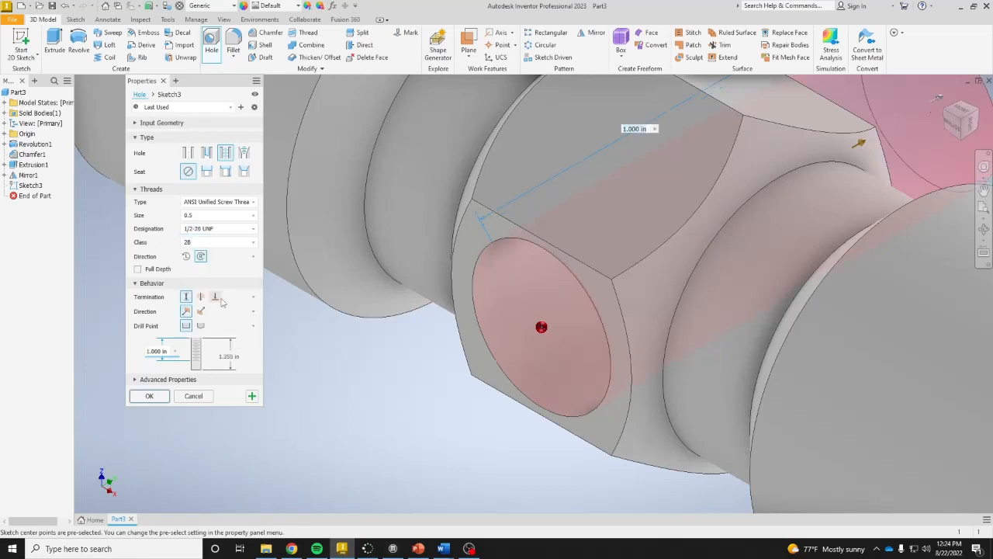
- Set the tapped hole's thread depth to 0.5 in and its drill depth to 0.625 in, and create it
{"action": "left_click", "coordinate": [156, 351]}
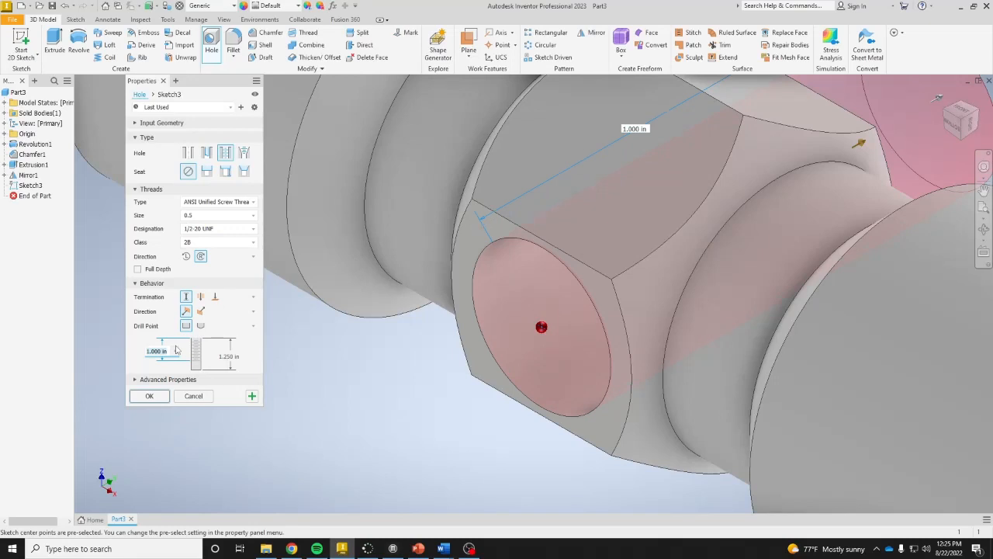
{"action": "type", "text": ".5"}
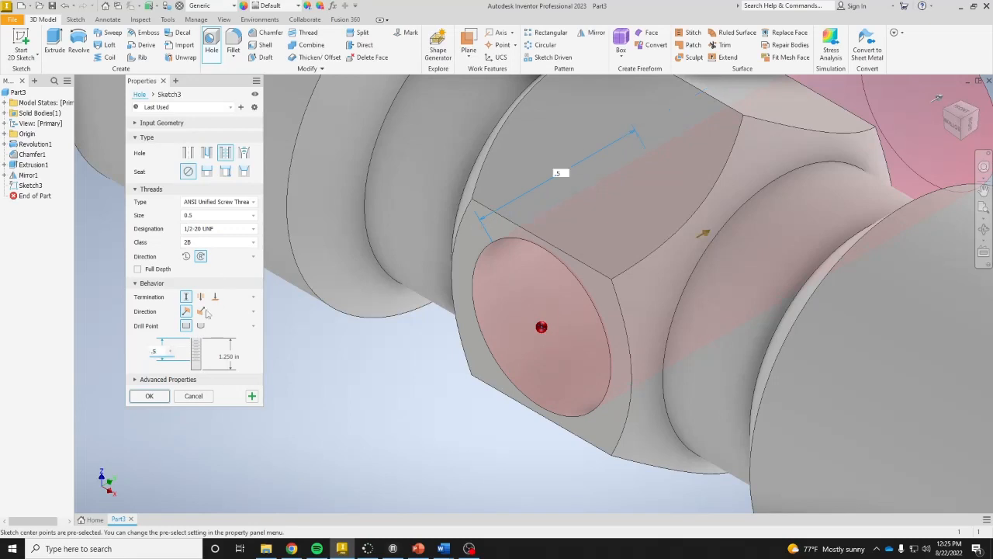
{"action": "left_click", "coordinate": [231, 357]}
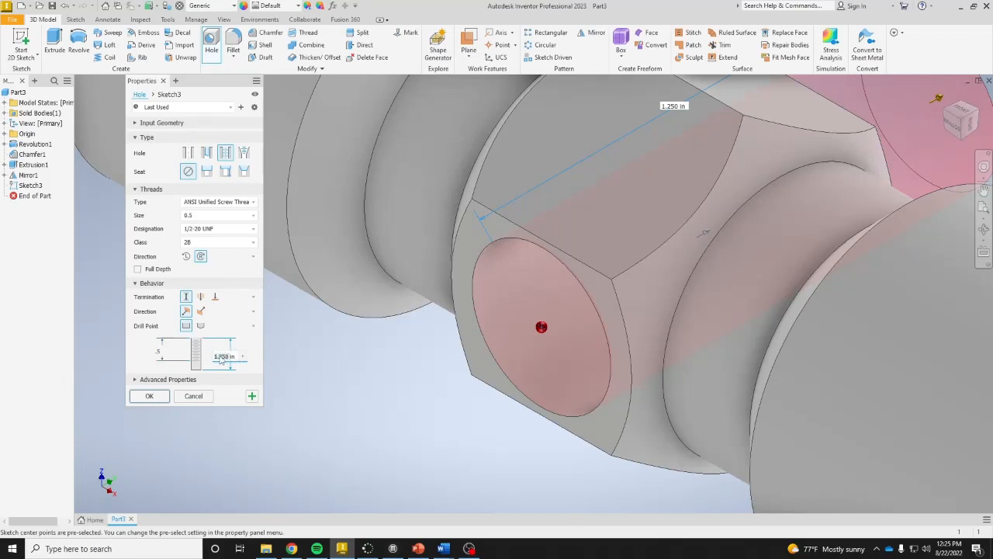
{"action": "type", "text": ".625in"}
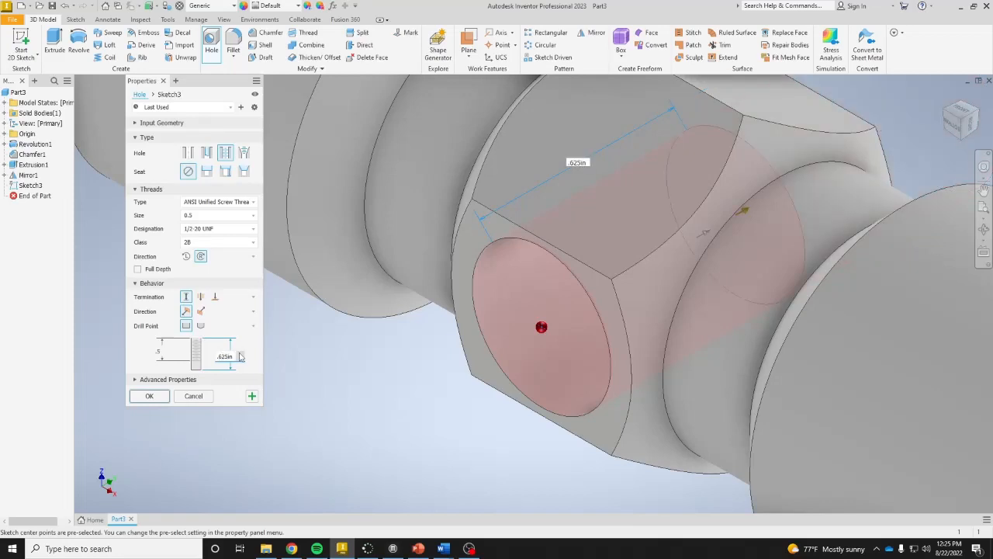
{"action": "left_click", "coordinate": [157, 399]}
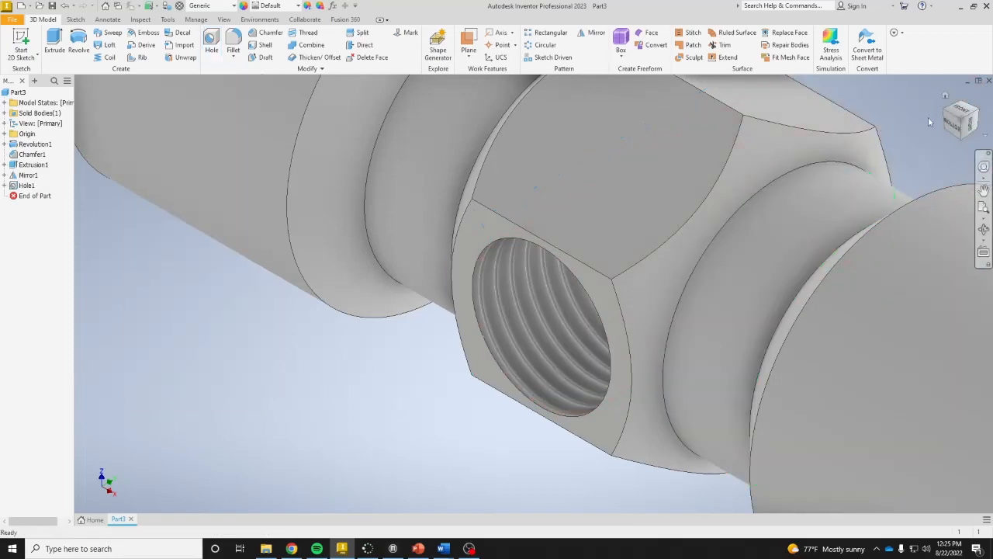
- Assign the Brass, Soft Yellow material to the part, then open the Save As dialog and cancel it without saving
{"action": "left_click", "coordinate": [946, 95]}
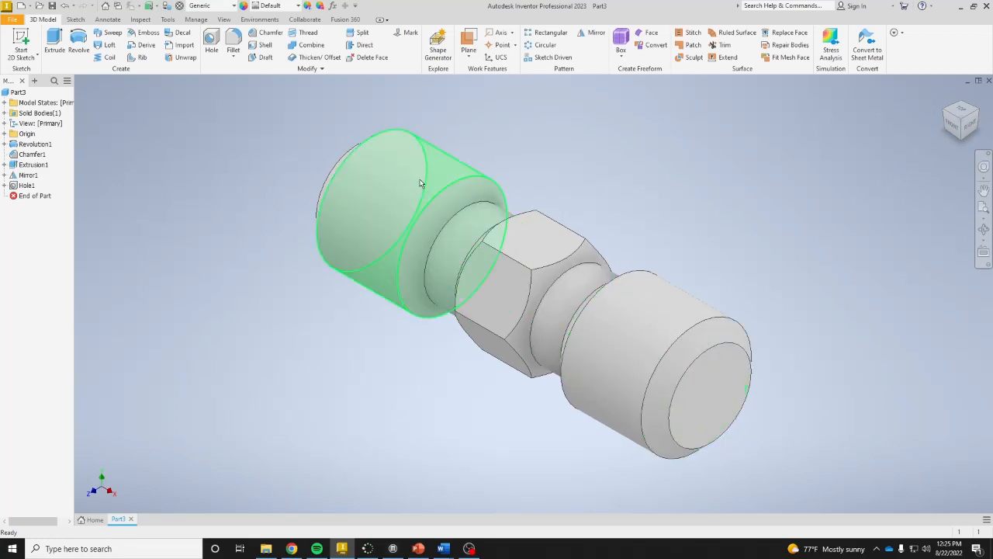
{"action": "left_click", "coordinate": [225, 7]}
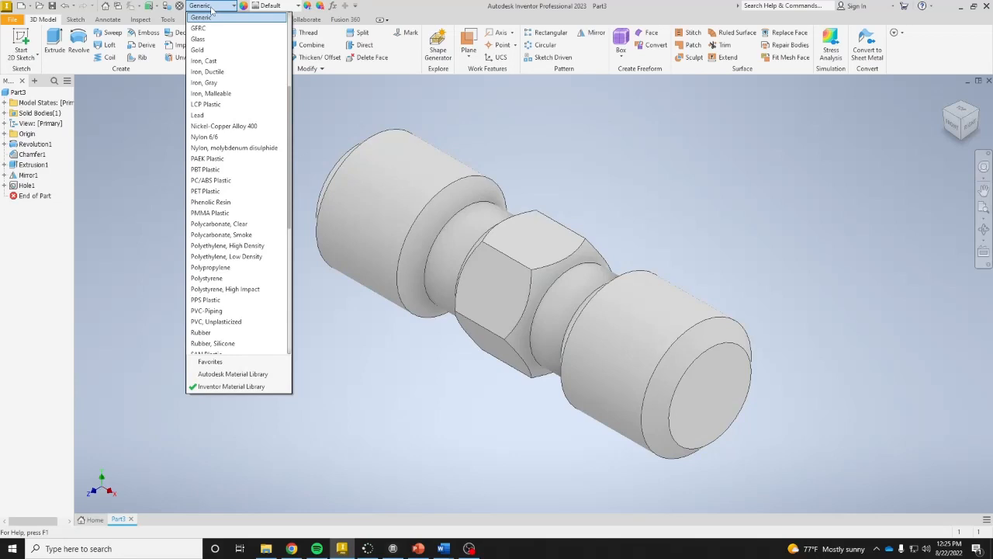
{"action": "scroll", "coordinate": [217, 47], "scroll_direction": "up", "scroll_amount": 5}
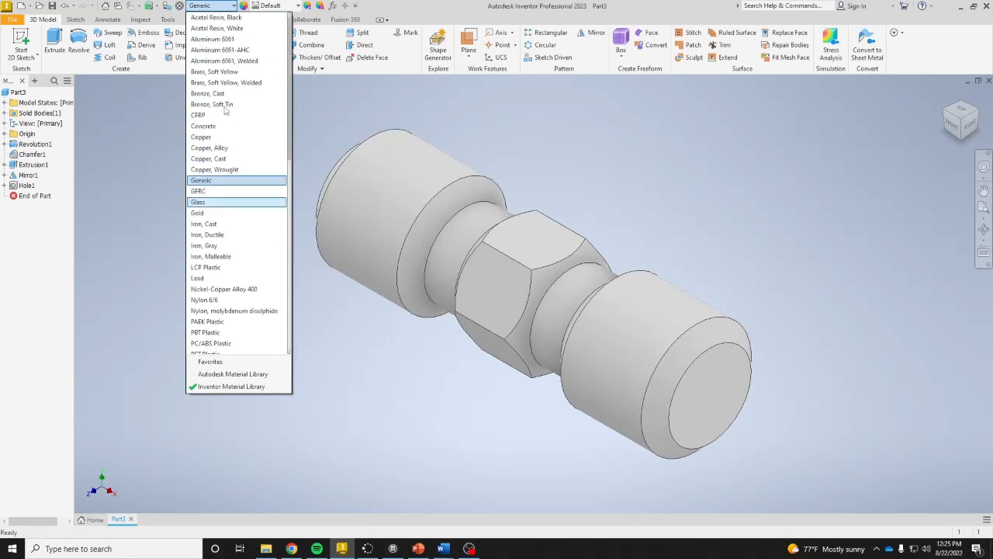
{"action": "scroll", "coordinate": [225, 111], "scroll_direction": "up", "scroll_amount": 1}
{"action": "scroll", "coordinate": [226, 117], "scroll_direction": "down", "scroll_amount": 2}
{"action": "scroll", "coordinate": [226, 117], "scroll_direction": "up", "scroll_amount": 2}
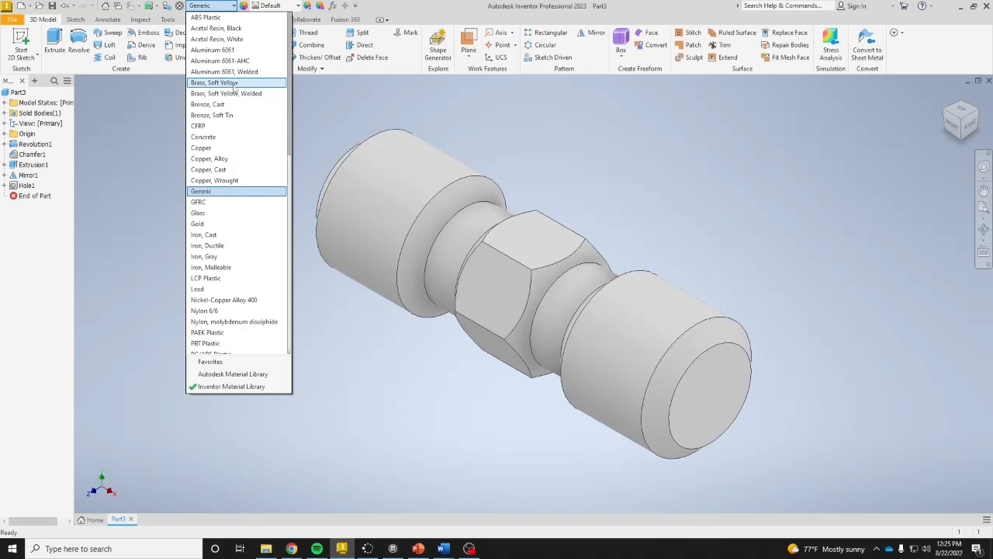
{"action": "left_click", "coordinate": [233, 83]}
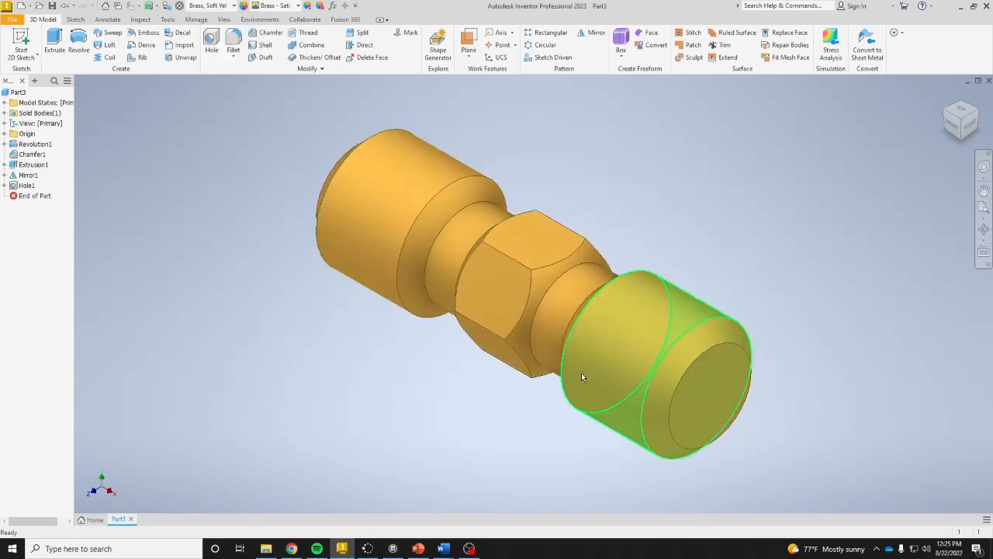
{"action": "key", "text": "ctrl+s"}
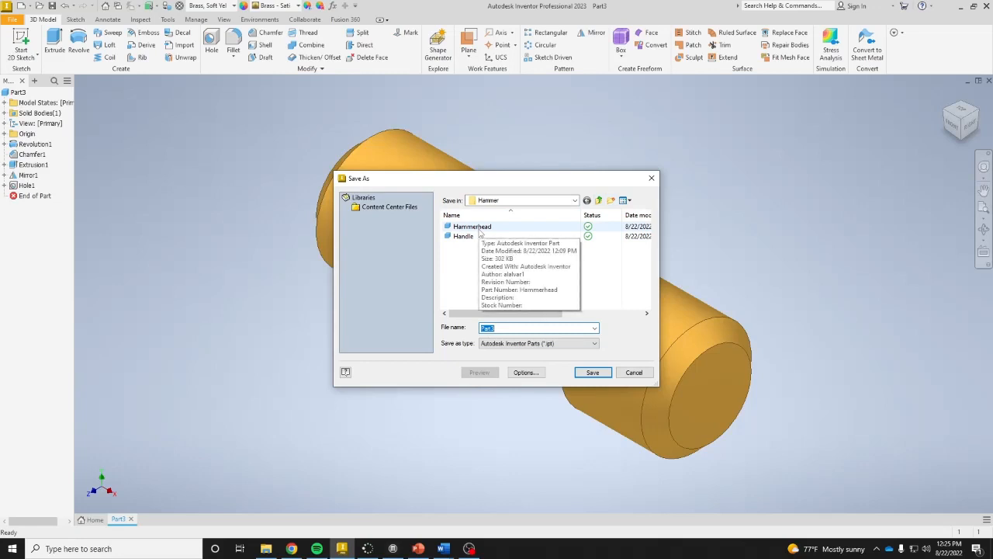
{"action": "left_click", "coordinate": [631, 373]}
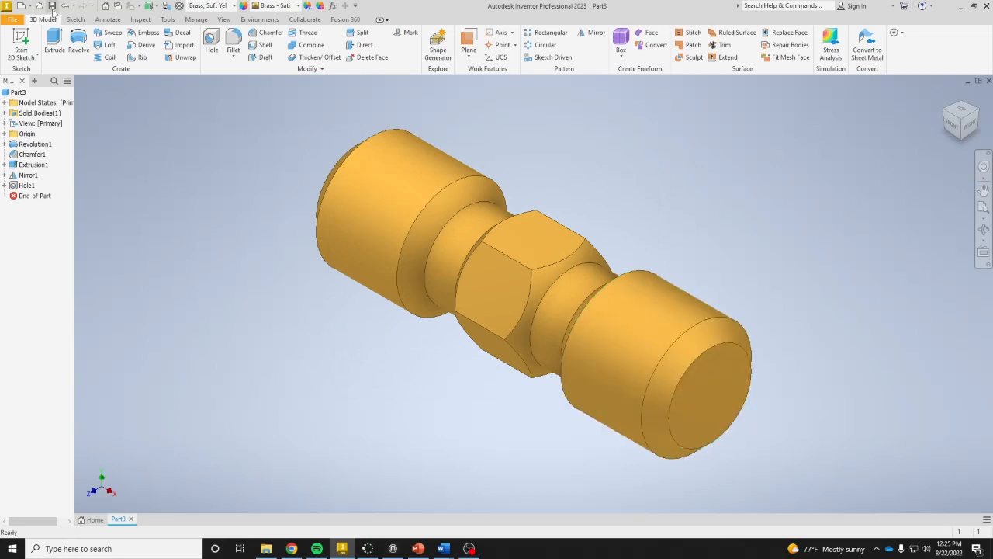
- Create a new part from the Standard.ipt template and start a sketch on the front (XY) plane
{"action": "left_click", "coordinate": [21, 6]}
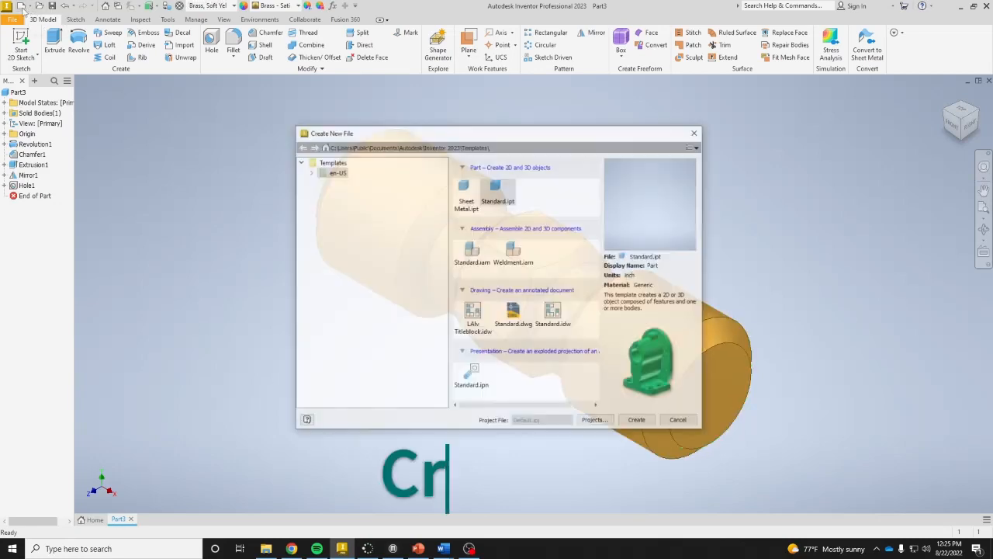
{"action": "double_click", "coordinate": [500, 193]}
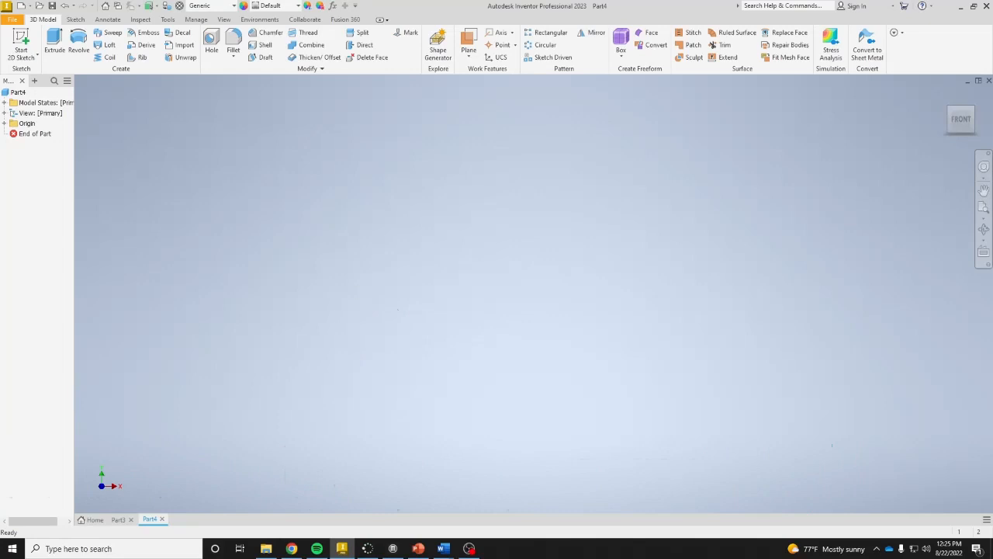
{"action": "left_click", "coordinate": [22, 44]}
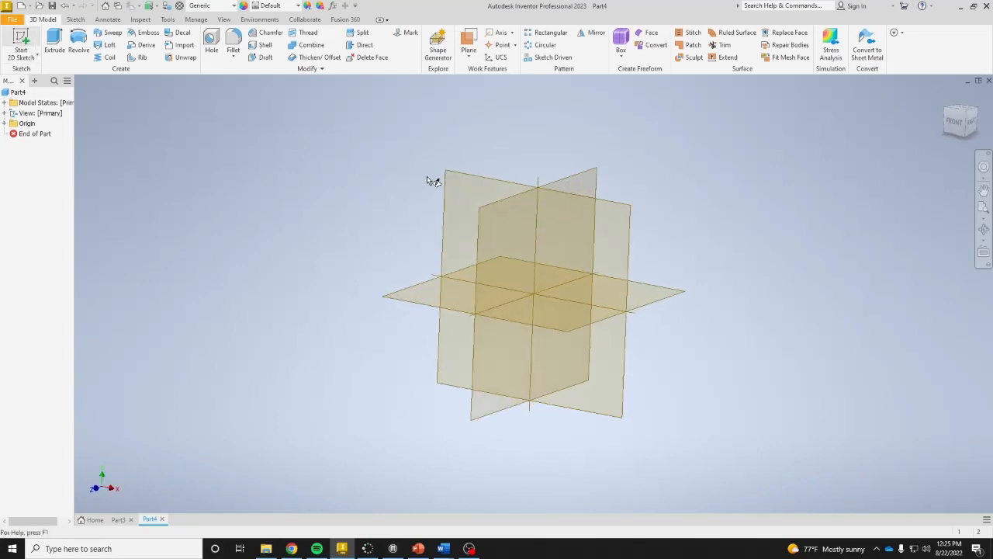
{"action": "left_click", "coordinate": [479, 166]}
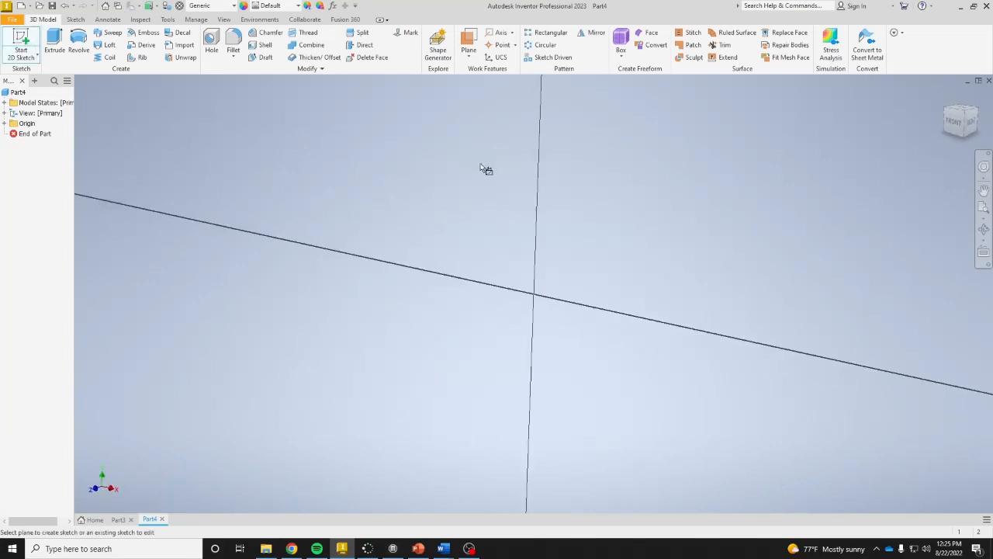
- Sketch two adjoining two-point rectangles along the horizontal axis from the origin, about 1.21 by 0.17 in and 1.14 by 0.44 in
{"action": "left_click", "coordinate": [128, 60]}
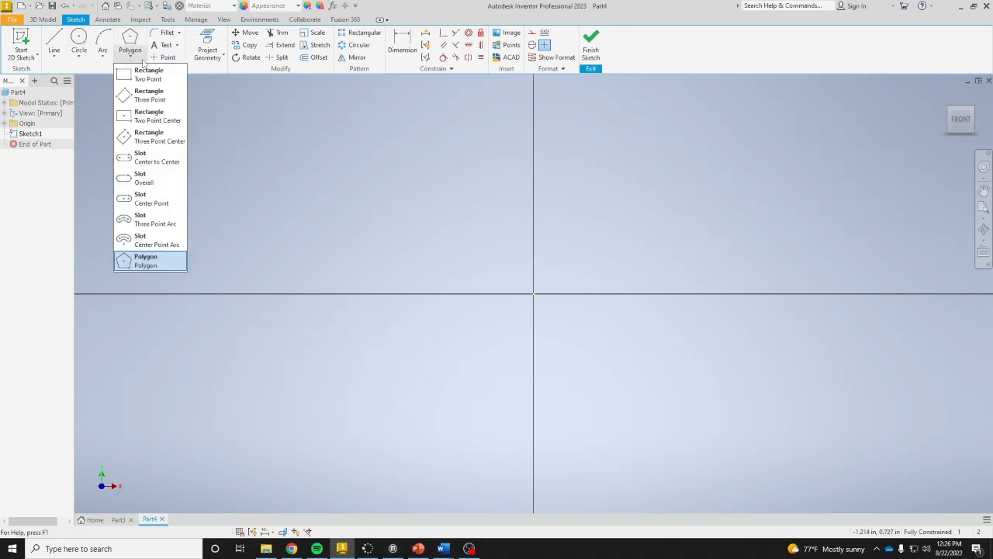
{"action": "left_click", "coordinate": [140, 73]}
{"action": "middle_click_drag", "start_coordinate": [578, 252], "coordinate": [174, 280]}
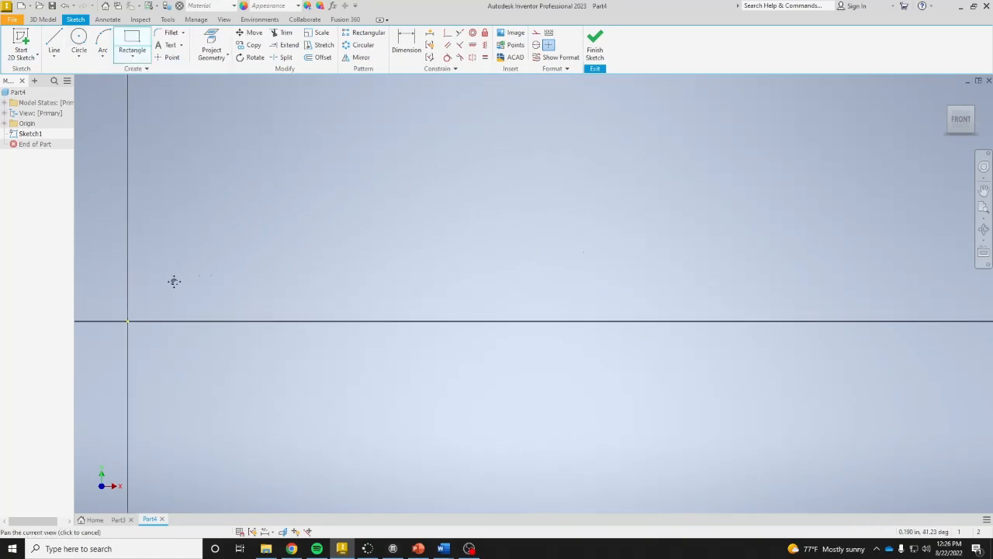
{"action": "left_click", "coordinate": [129, 321]}
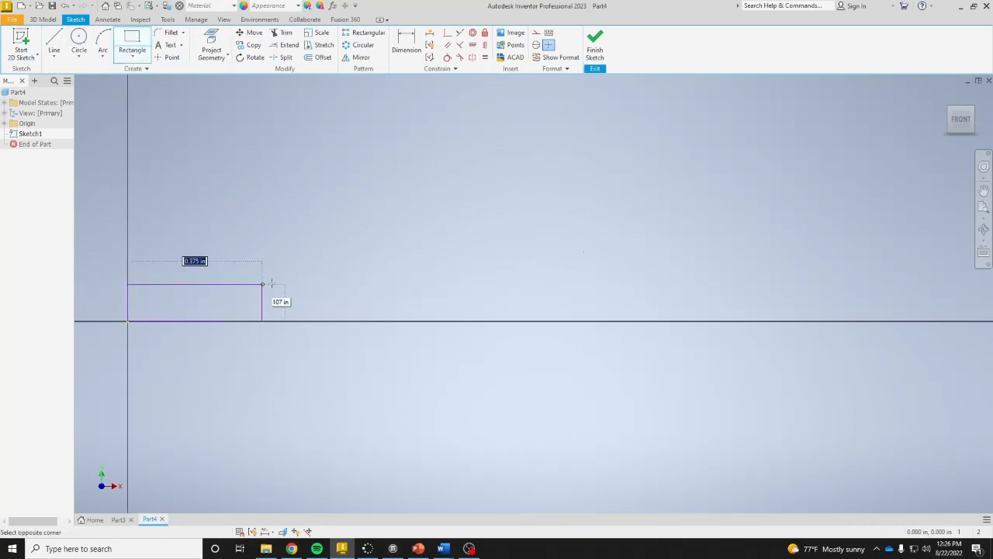
{"action": "left_click", "coordinate": [517, 265]}
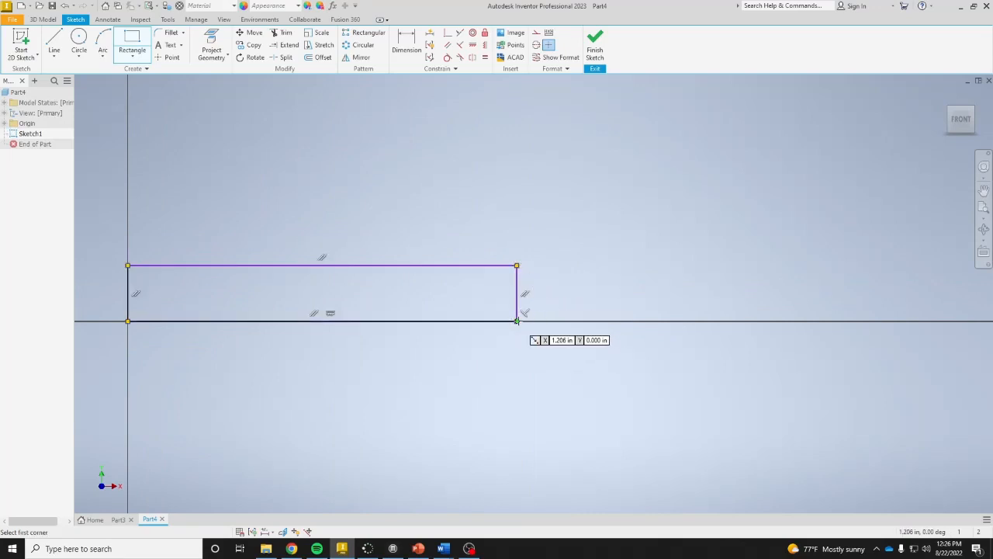
{"action": "left_click", "coordinate": [516, 321]}
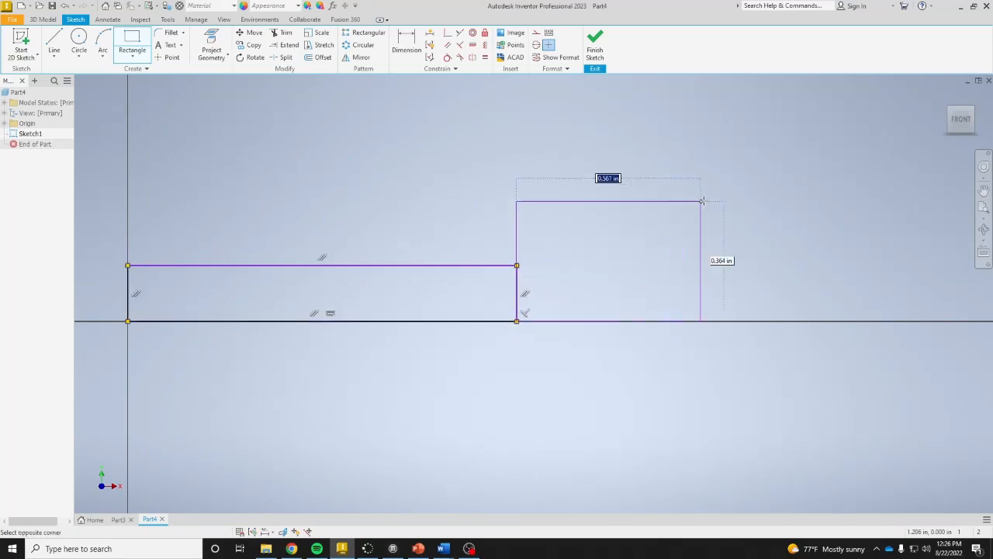
{"action": "left_click", "coordinate": [883, 181]}
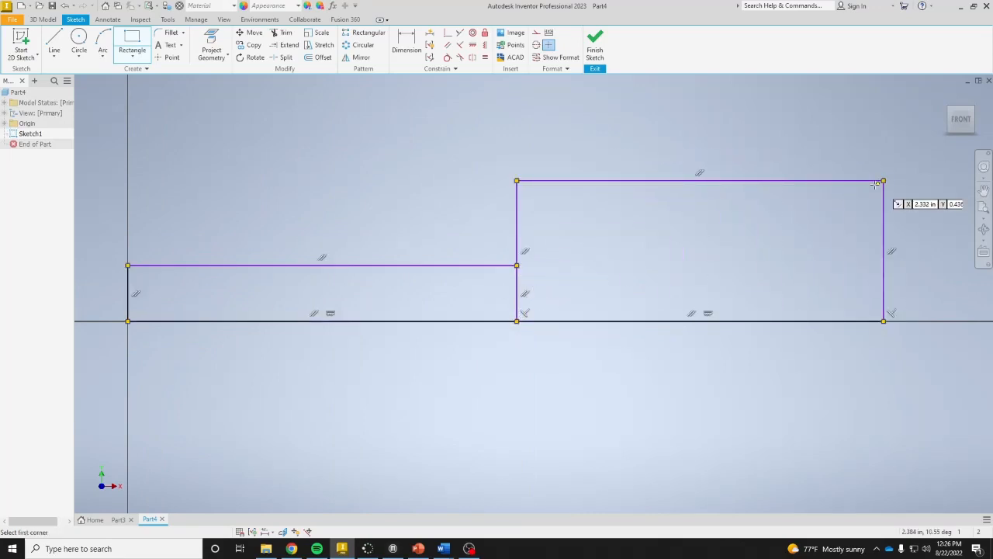
- Dimension the overall length between the outer vertical edges of the two rectangles as 6.981 in
{"action": "left_click", "coordinate": [405, 48]}
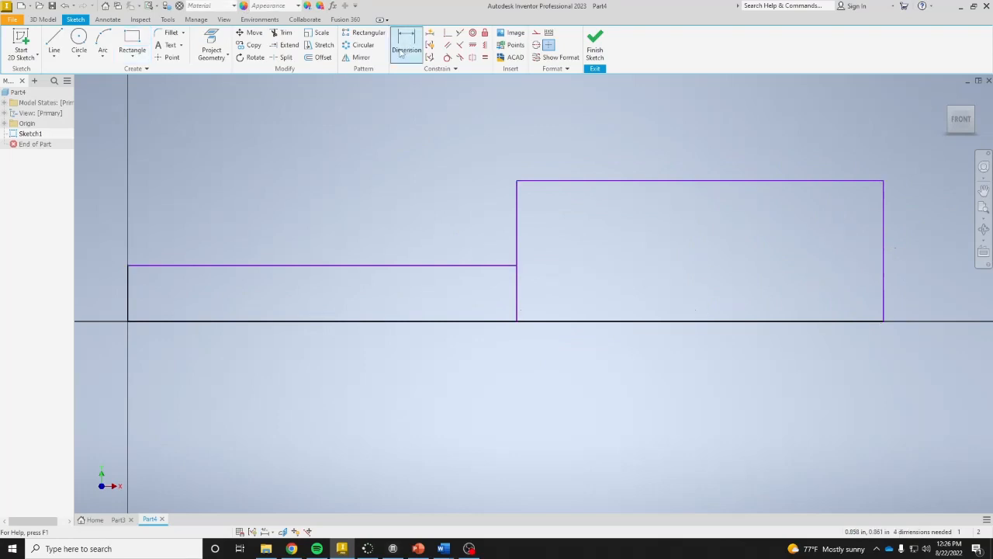
{"action": "left_click", "coordinate": [128, 301]}
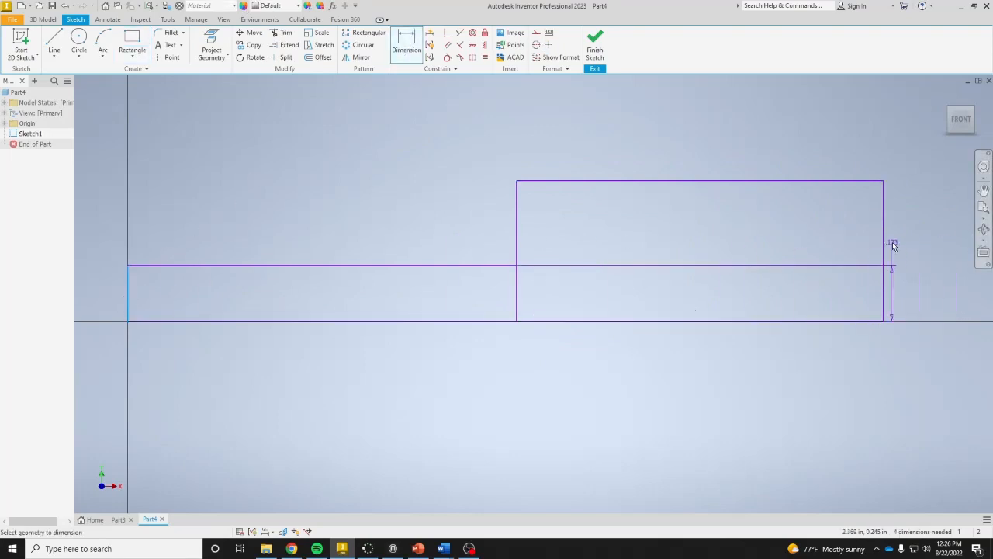
{"action": "left_click", "coordinate": [883, 256]}
{"action": "left_click", "coordinate": [508, 398]}
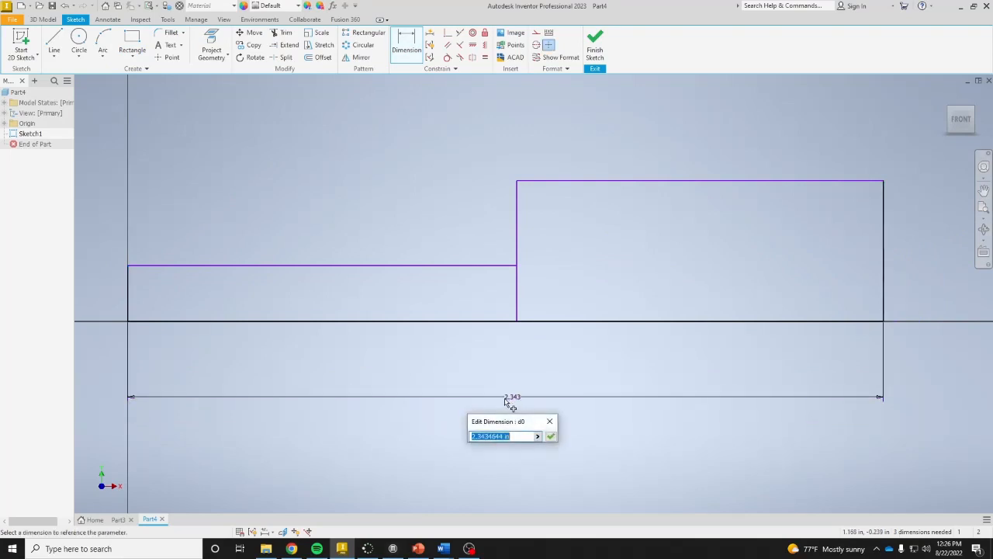
{"action": "type", "text": "6."}
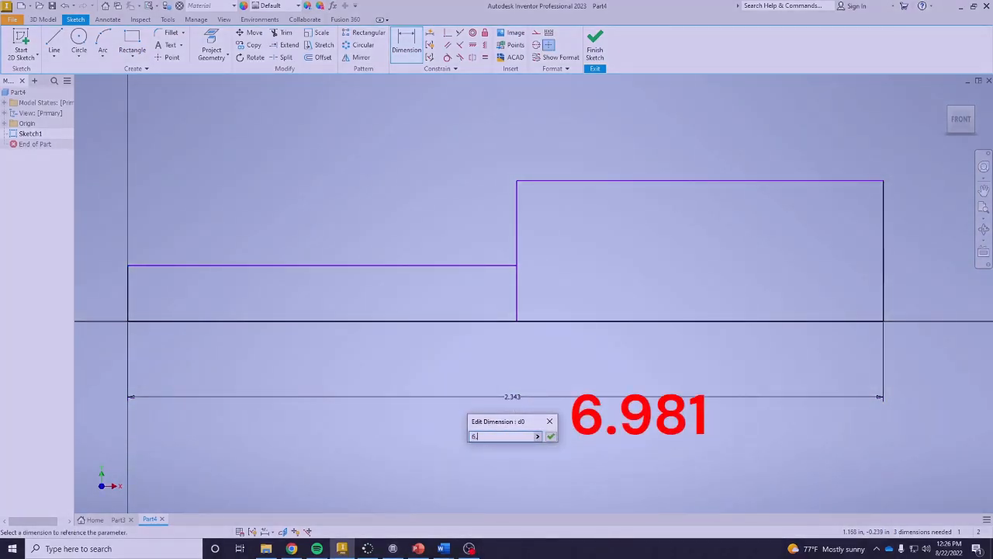
{"action": "type", "text": "981"}
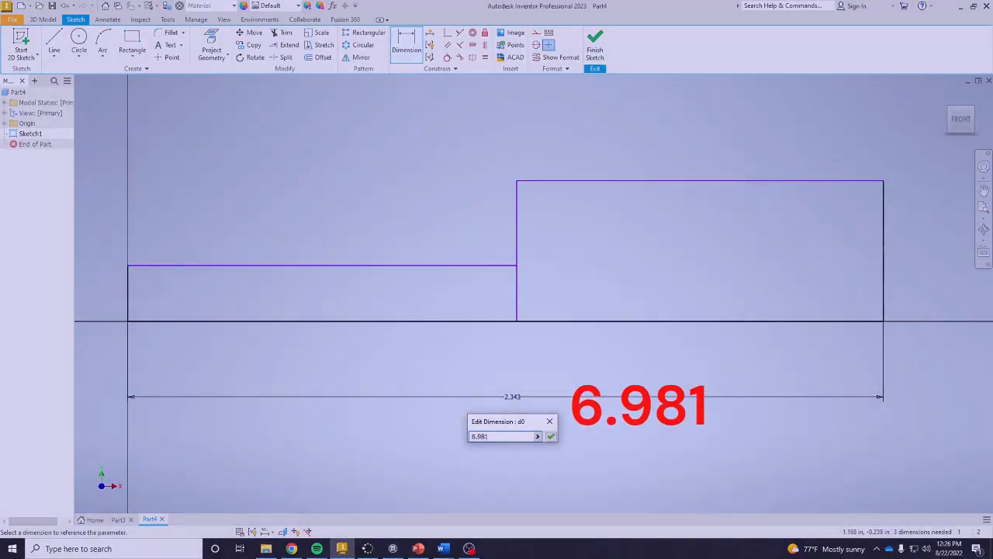
{"action": "key", "text": "Return"}
{"action": "scroll", "coordinate": [538, 362], "scroll_direction": "down", "scroll_amount": 3}
{"action": "scroll", "coordinate": [619, 377], "scroll_direction": "up", "scroll_amount": 5}
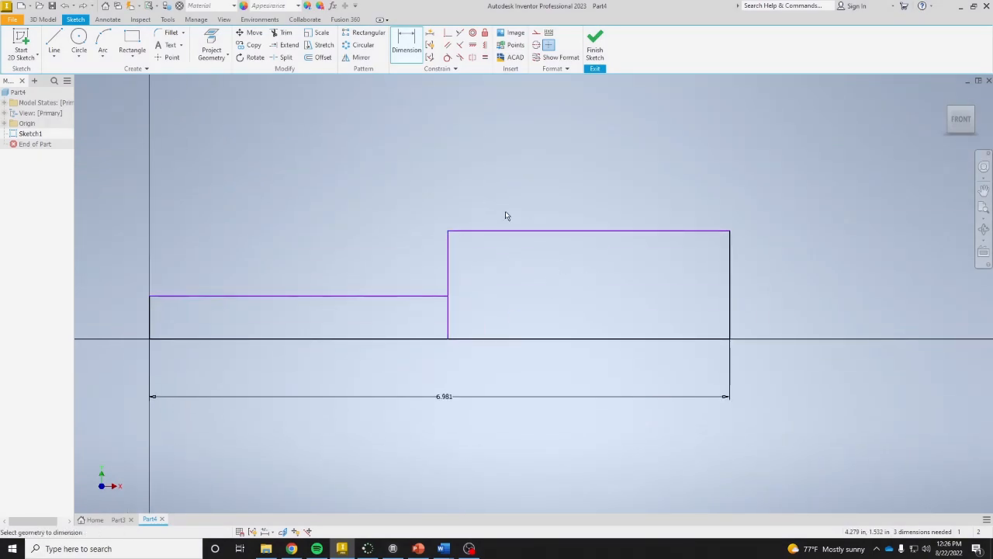
- Dimension the length of the taller rectangle's upper edge as 3.883 in
{"action": "left_click", "coordinate": [594, 231]}
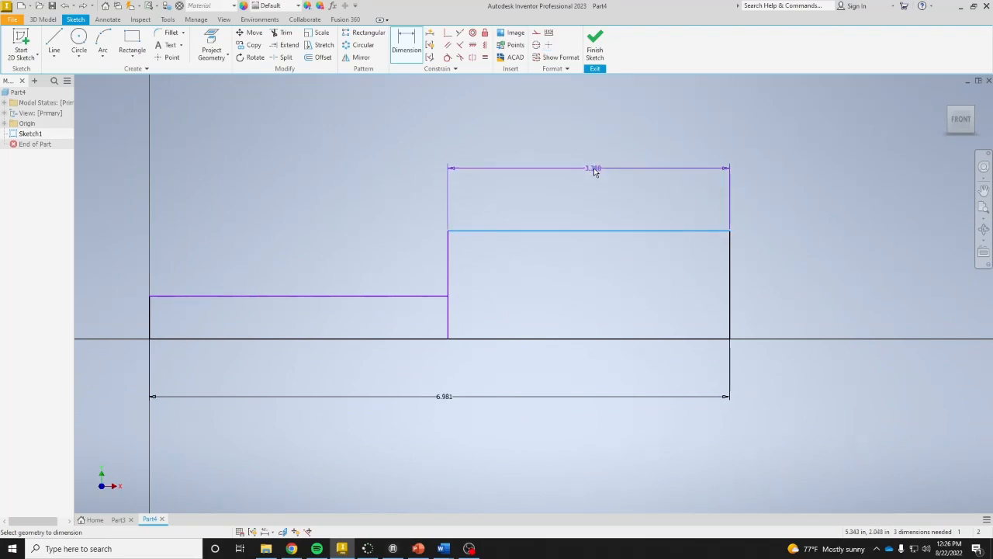
{"action": "type", "text": "3883"}
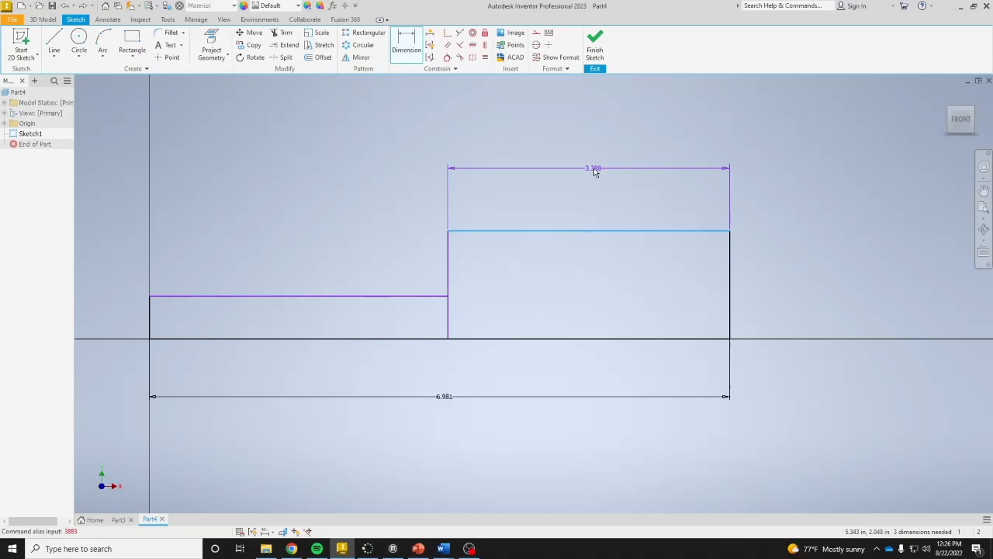
{"action": "left_click", "coordinate": [594, 172]}
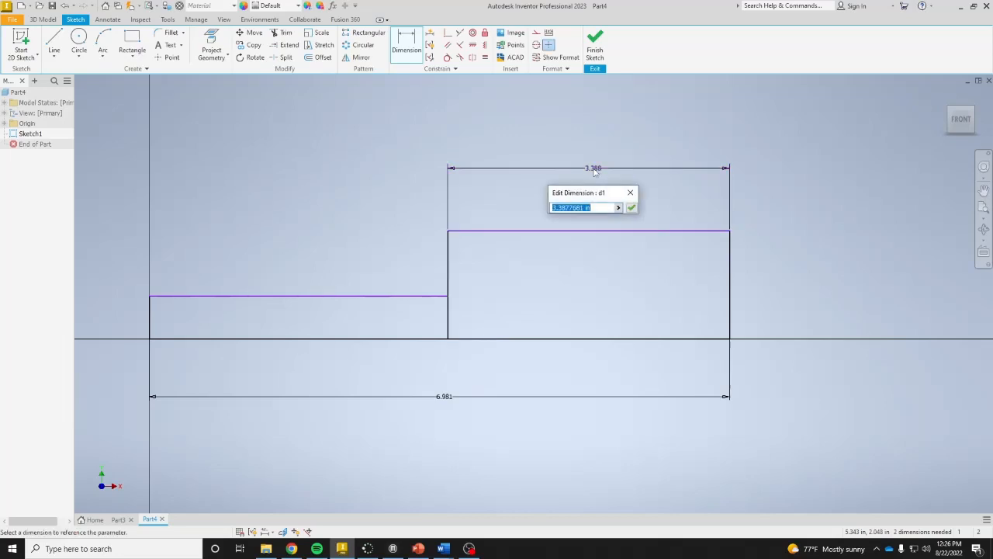
{"action": "type", "text": "3.883"}
{"action": "key", "text": "Return"}
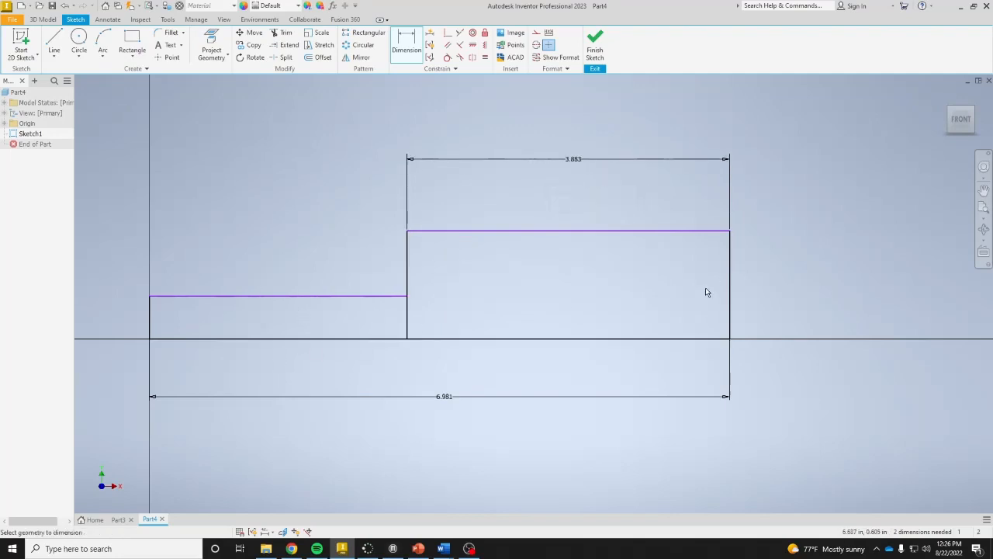
- Dimension the height of the 3.883 in long rectangle as .85/2 in
{"action": "left_click", "coordinate": [731, 309]}
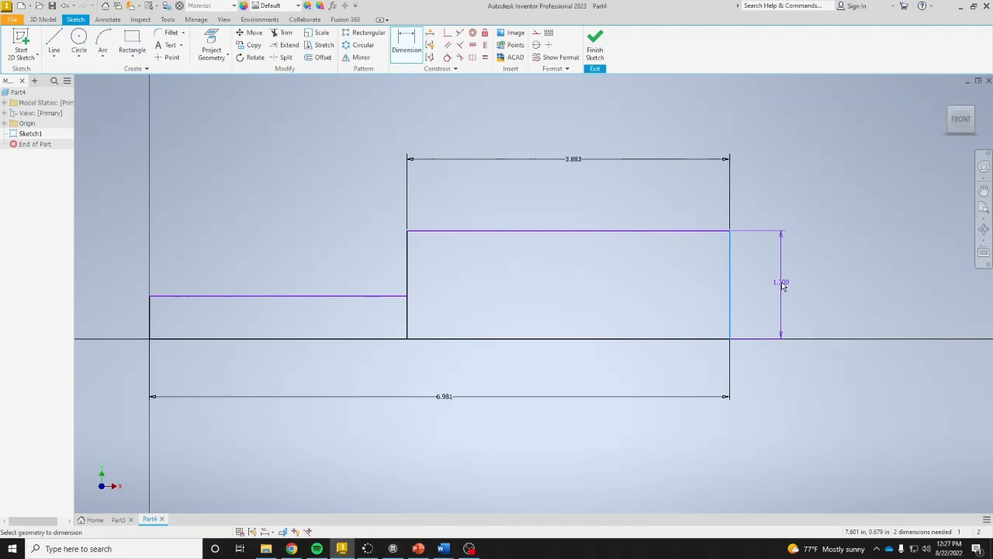
{"action": "left_click", "coordinate": [783, 285]}
{"action": "type", "text": ".85/2"}
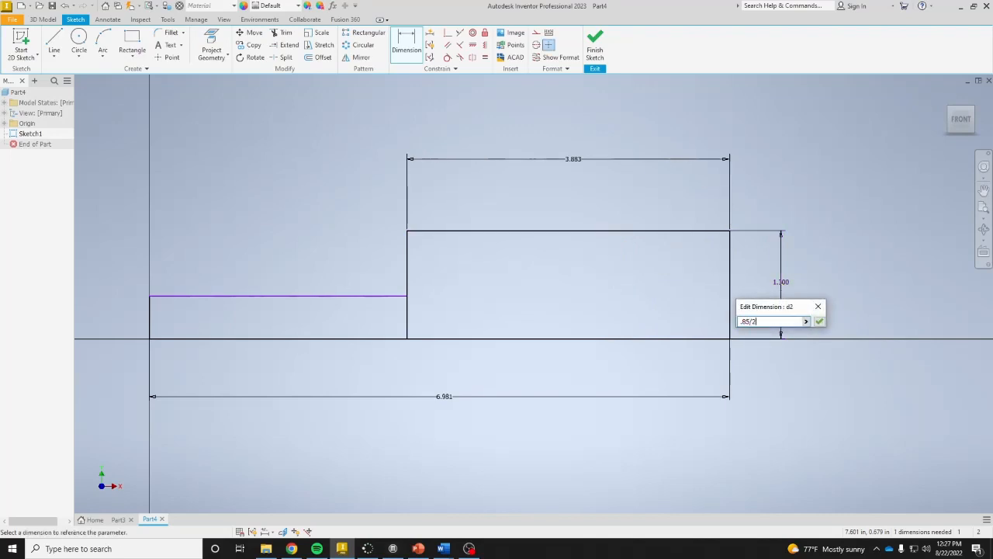
{"action": "key", "text": "Return"}
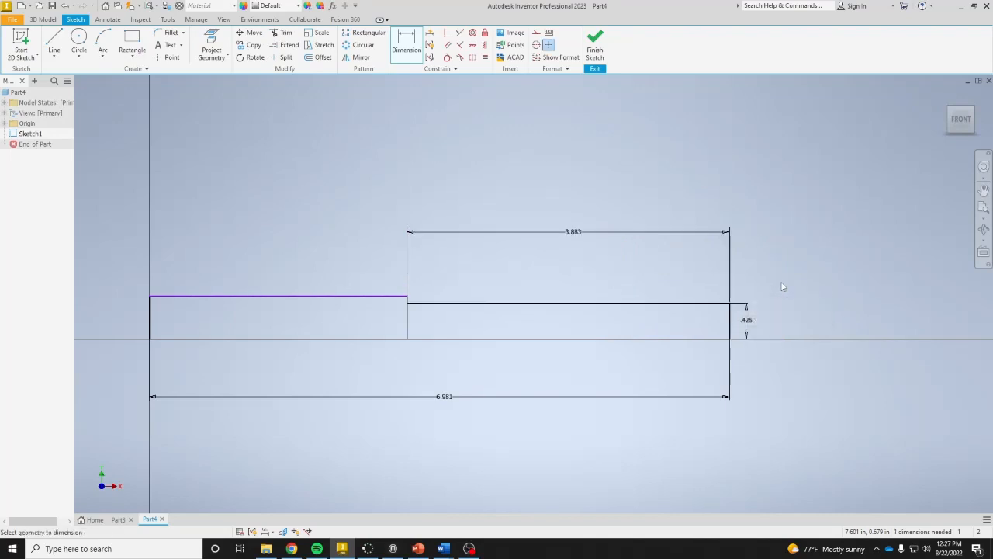
- Dimension the height of the shorter rectangle, between its upper and lower edges, as .25 in
{"action": "left_click", "coordinate": [361, 297]}
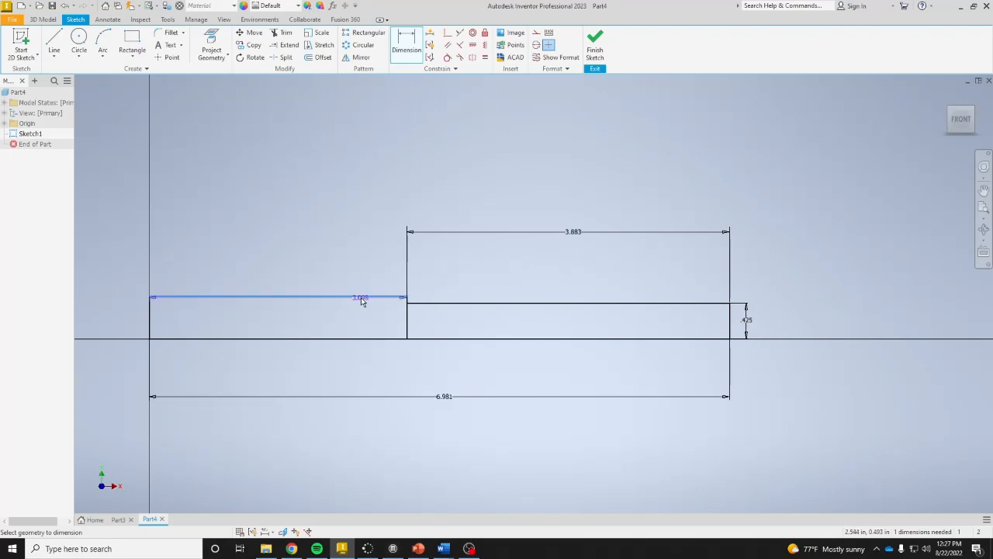
{"action": "left_click", "coordinate": [359, 340]}
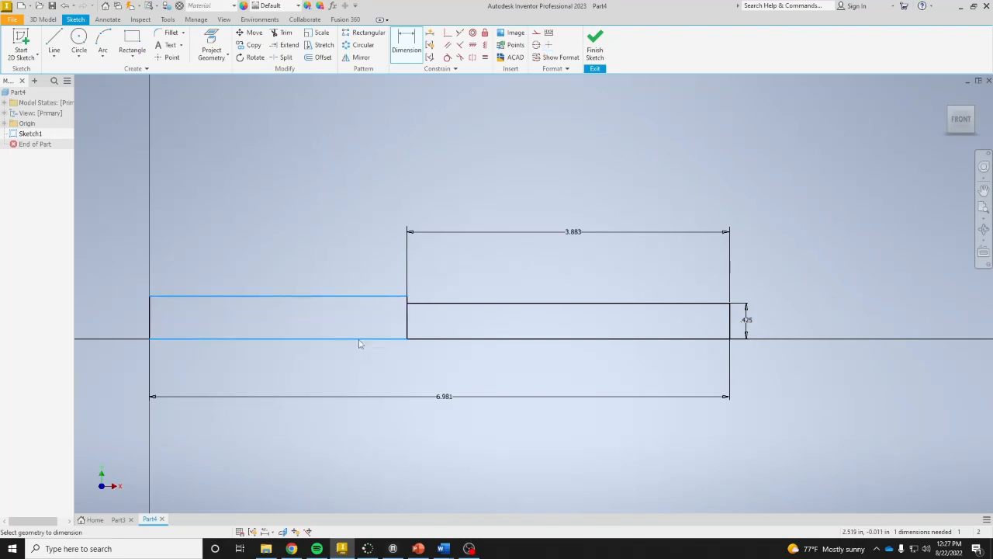
{"action": "left_click", "coordinate": [350, 327]}
{"action": "type", "text": ".2"}
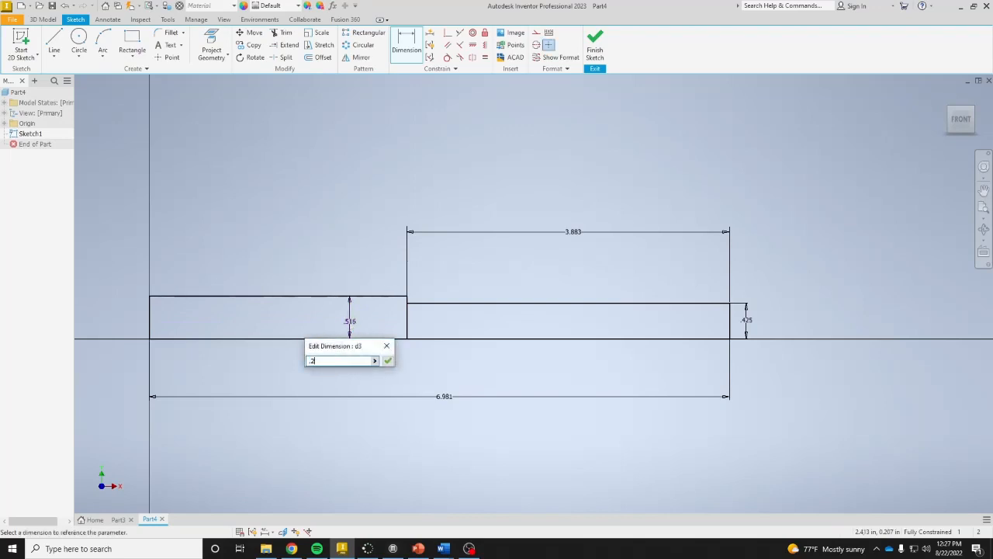
{"action": "type", "text": "5"}
{"action": "key", "text": "Return"}
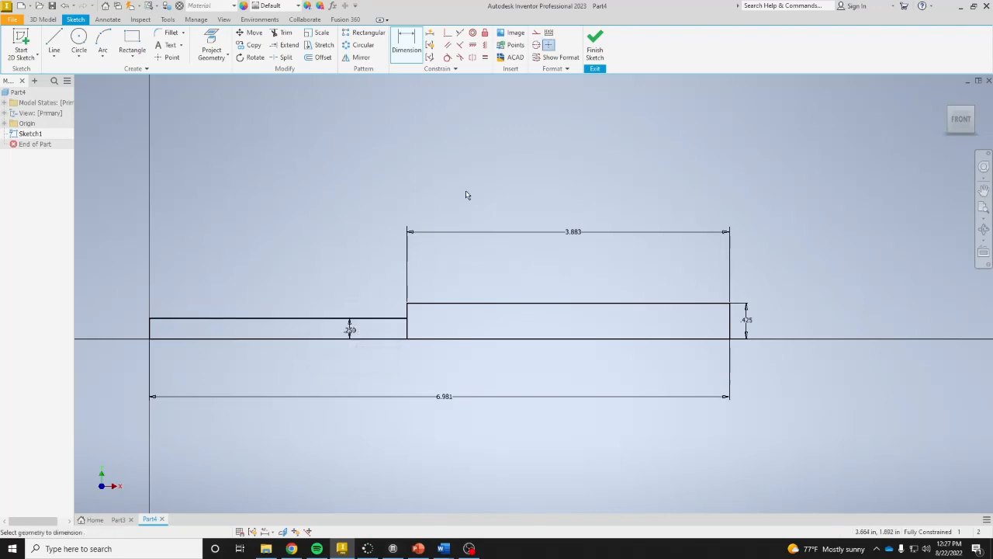
- Finish the sketch and revolve both rectangles a full 360 degrees about their shared lower edge on the horizontal axis
{"action": "left_click", "coordinate": [598, 55]}
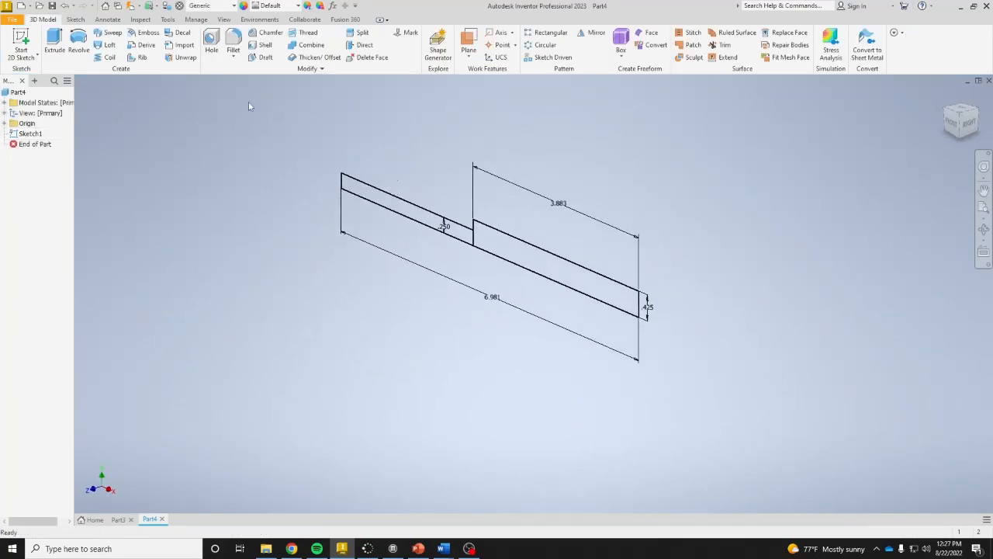
{"action": "left_click", "coordinate": [78, 45]}
{"action": "left_click", "coordinate": [425, 224]}
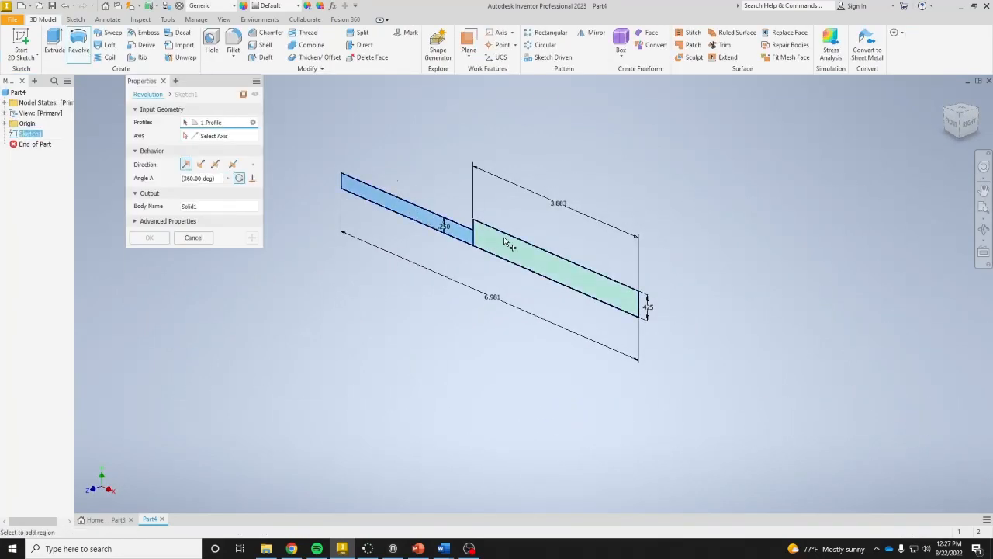
{"action": "left_click", "coordinate": [555, 268]}
{"action": "left_click", "coordinate": [384, 209]}
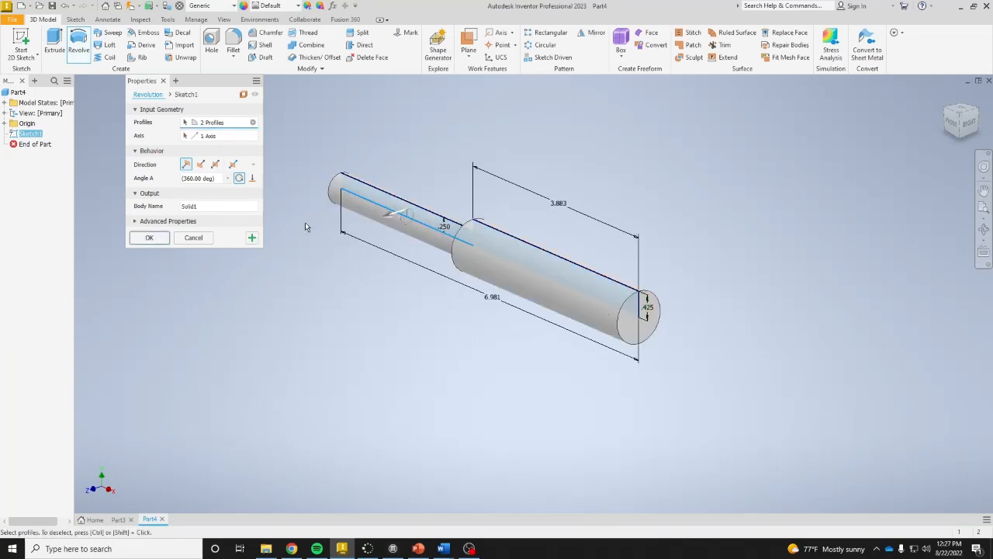
{"action": "left_click", "coordinate": [149, 238]}
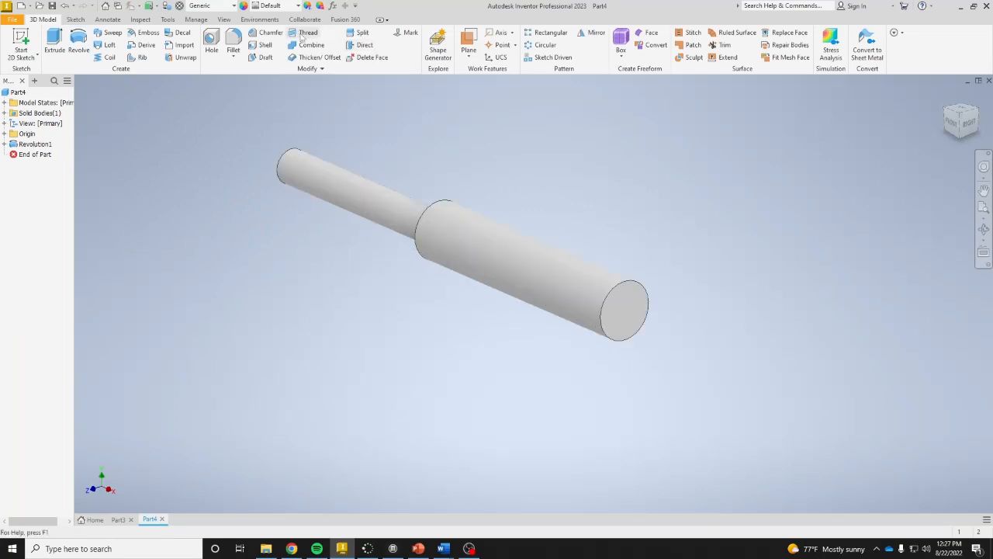
- Chamfer both circular end edges of the thick cylinder with a distance of 0.125 in
{"action": "left_click", "coordinate": [265, 36]}
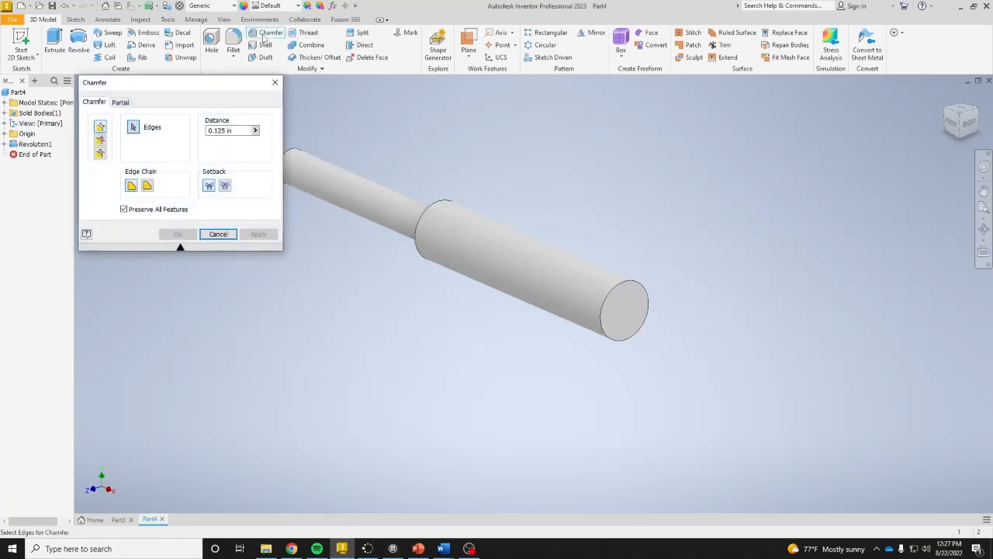
{"action": "left_click", "coordinate": [641, 292]}
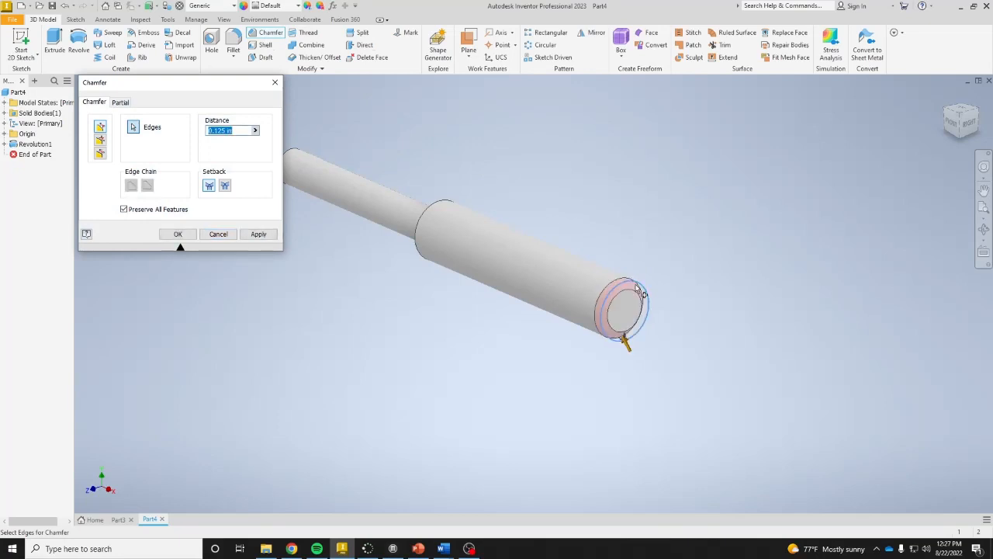
{"action": "left_click", "coordinate": [439, 213]}
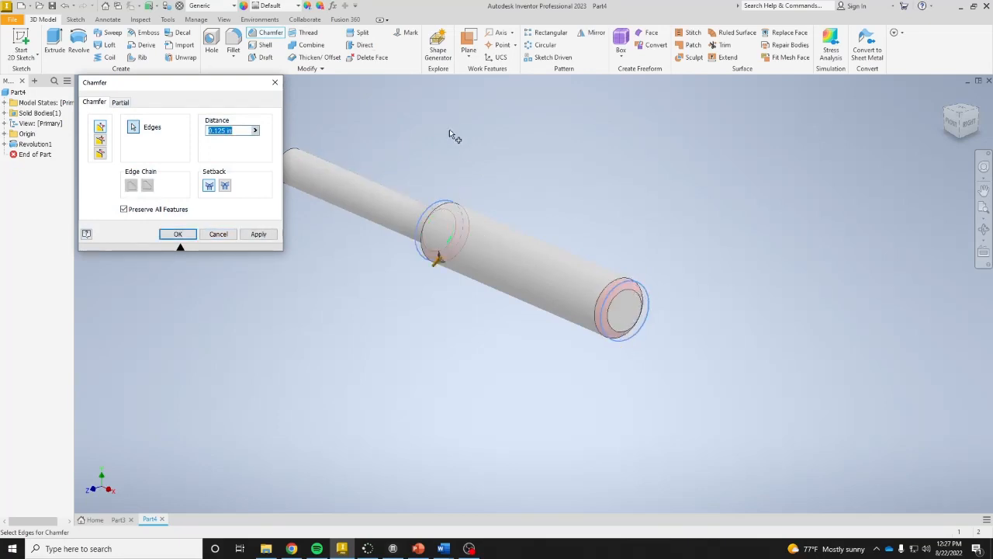
{"action": "left_click", "coordinate": [259, 235]}
- Chamfer the free end edge of the thin cylinder with a distance of .035 in
{"action": "scroll", "coordinate": [427, 171], "scroll_direction": "down", "scroll_amount": 3}
{"action": "middle_click_drag", "start_coordinate": [427, 172], "coordinate": [651, 199]}
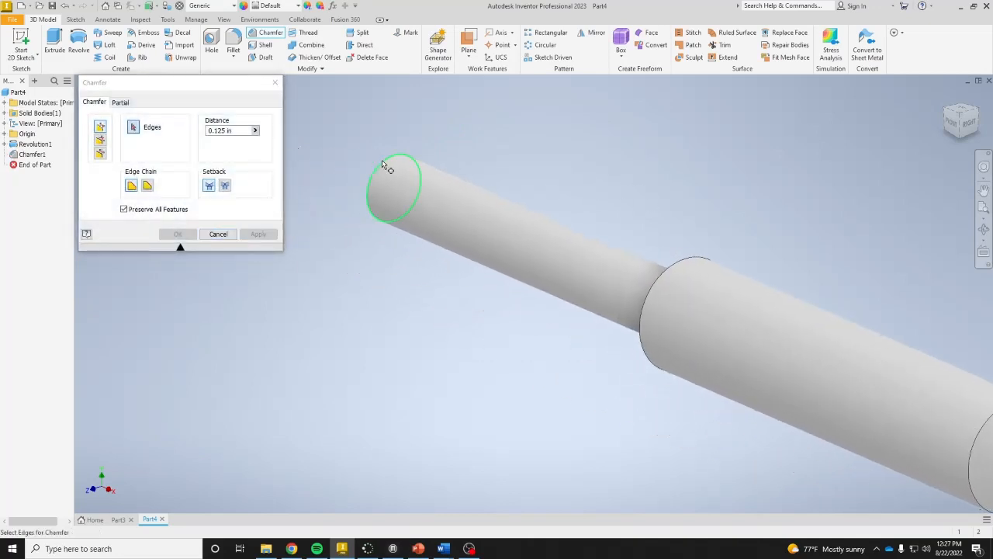
{"action": "left_click", "coordinate": [388, 170]}
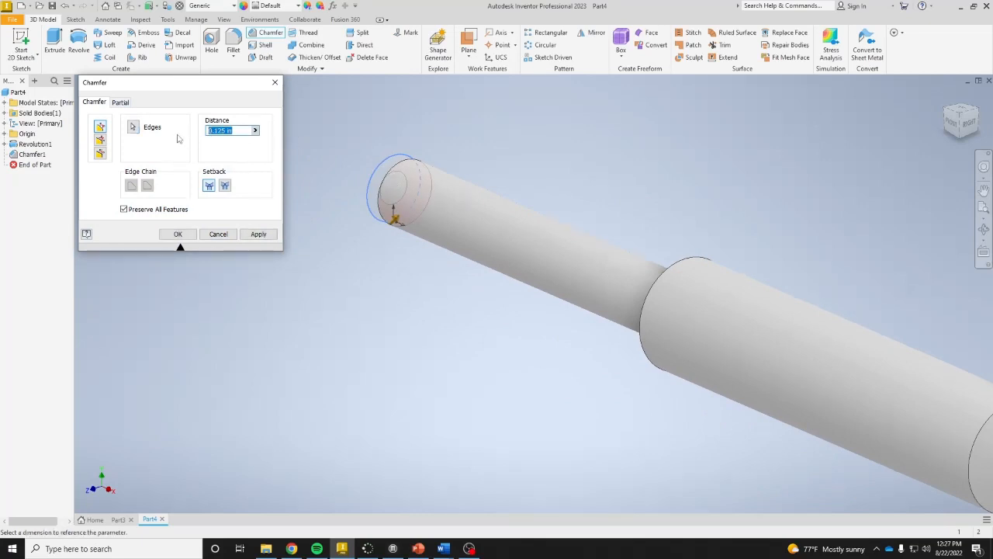
{"action": "type", "text": ".035"}
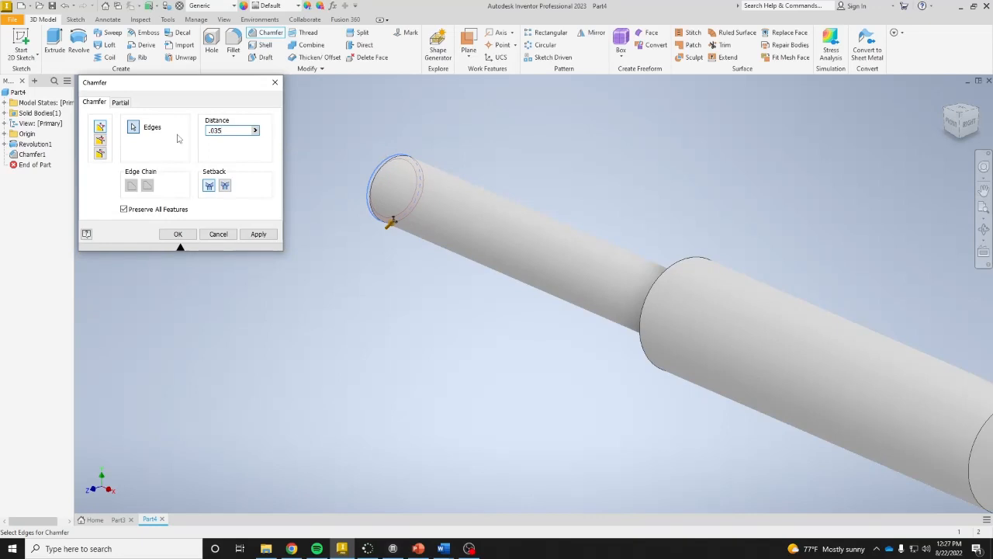
{"action": "left_click", "coordinate": [178, 233]}
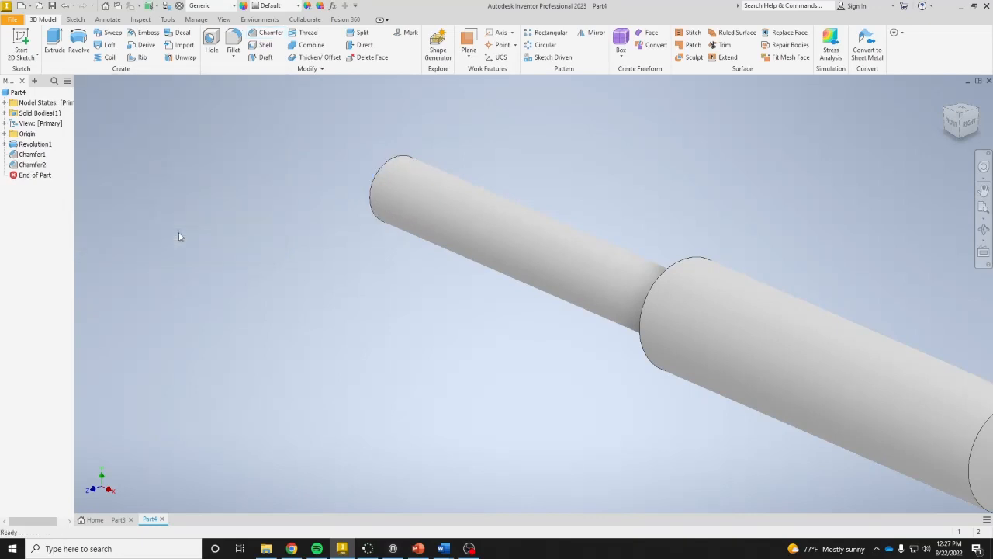
{"action": "scroll", "coordinate": [465, 250], "scroll_direction": "up", "scroll_amount": 5}
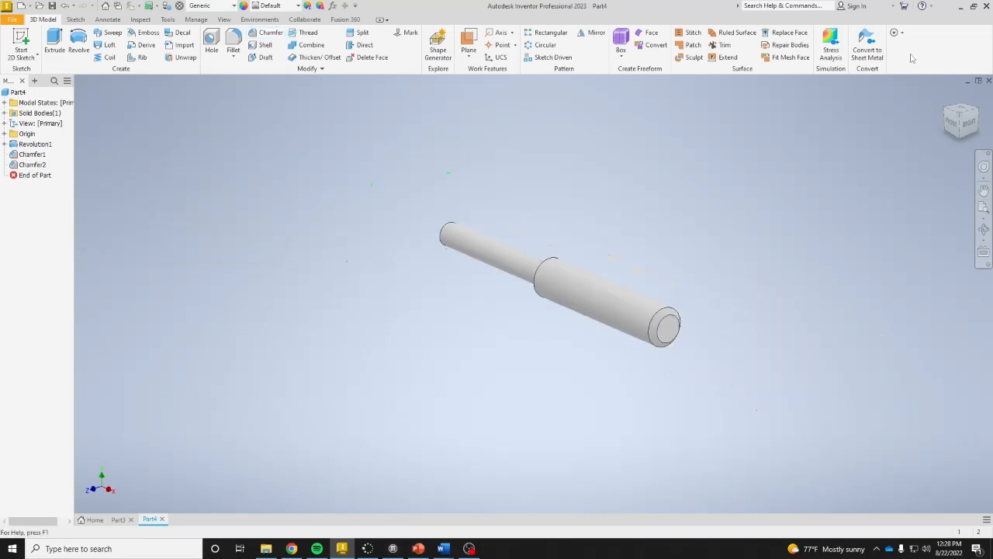
- Start a new sketch on the XY origin plane, facing the thick cylinder from the front
{"action": "left_click", "coordinate": [953, 122]}
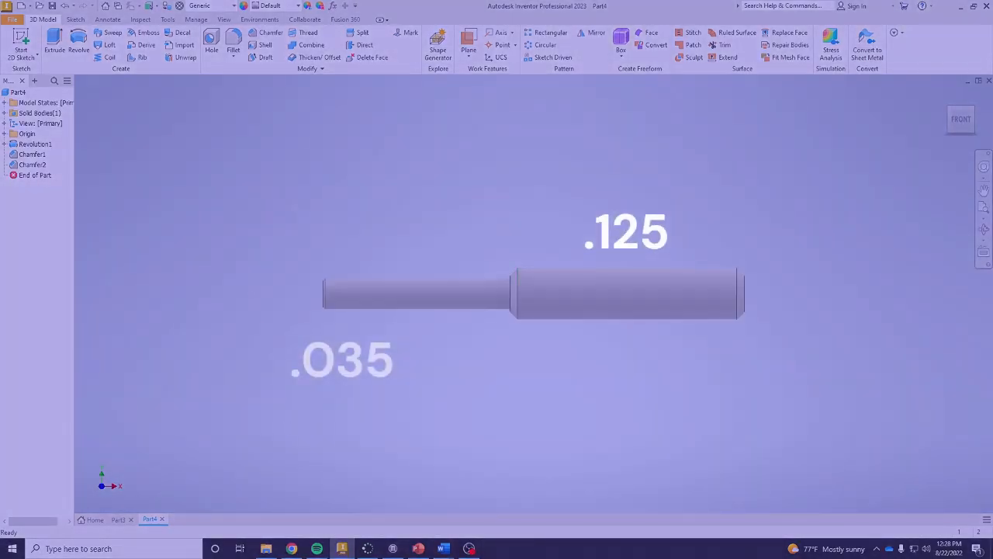
{"action": "scroll", "coordinate": [690, 279], "scroll_direction": "down", "scroll_amount": 3}
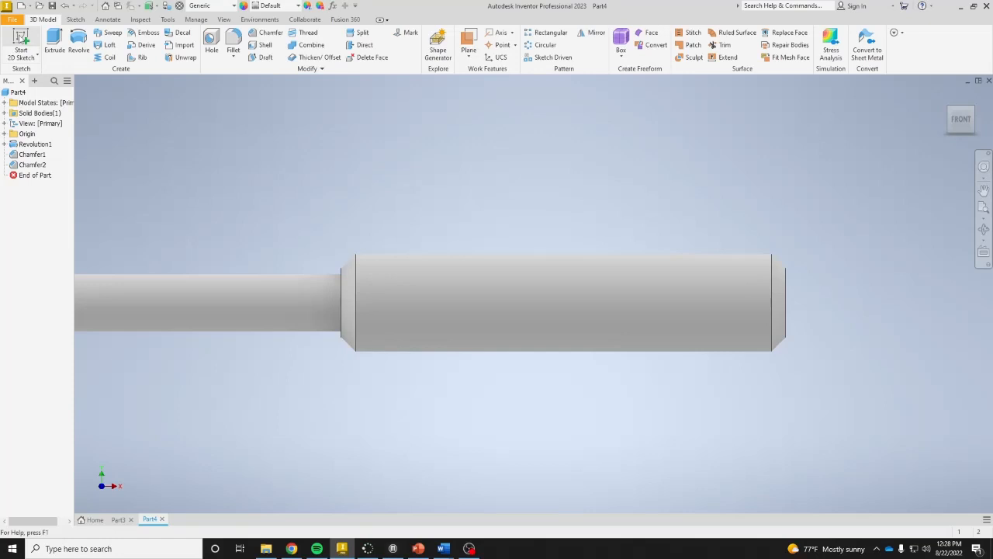
{"action": "left_click", "coordinate": [20, 49]}
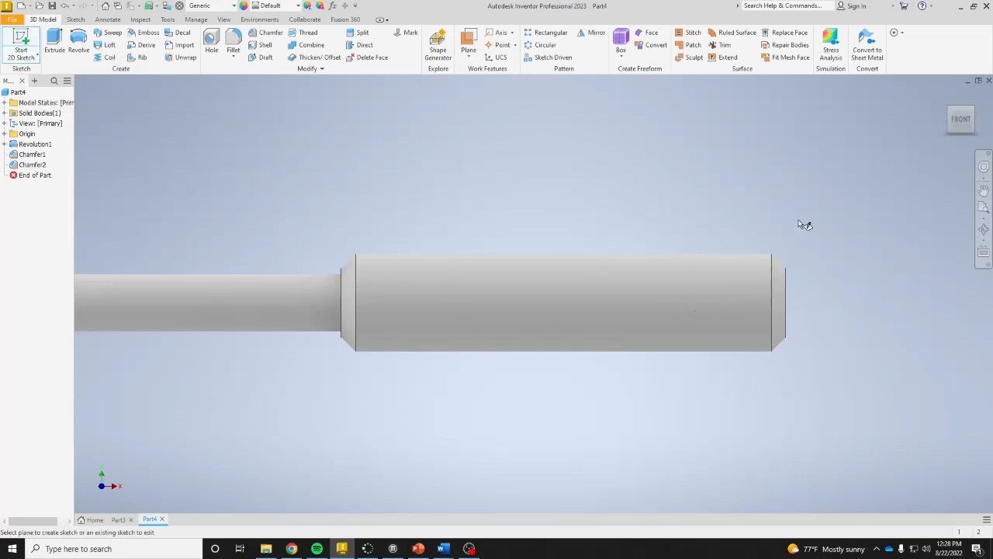
{"action": "left_click", "coordinate": [6, 134]}
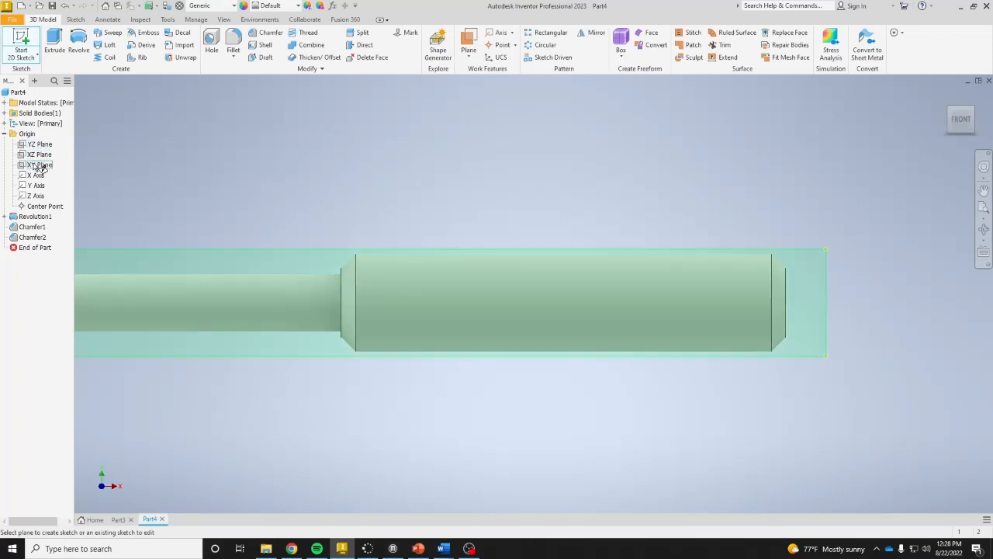
{"action": "left_click", "coordinate": [39, 165]}
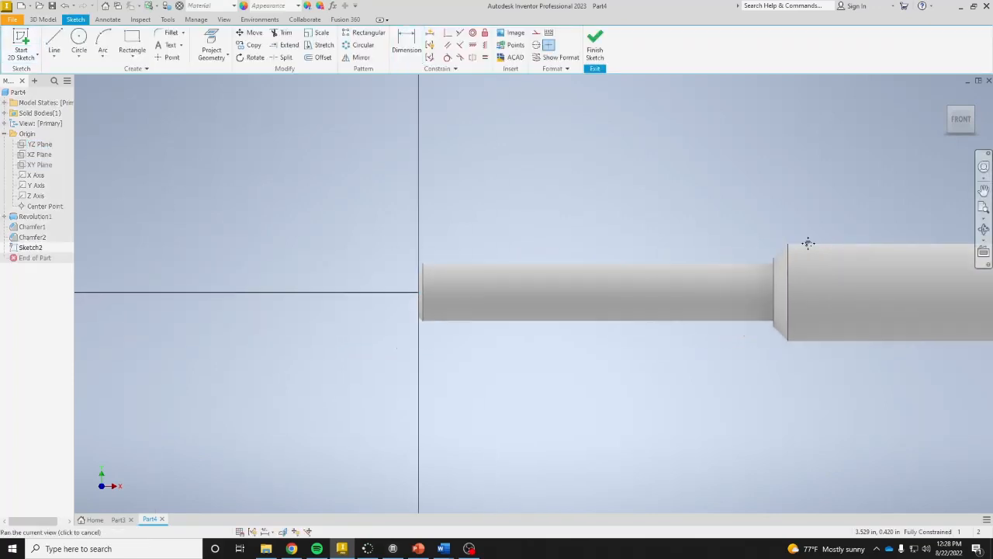
{"action": "middle_click_drag", "start_coordinate": [267, 246], "coordinate": [192, 241]}
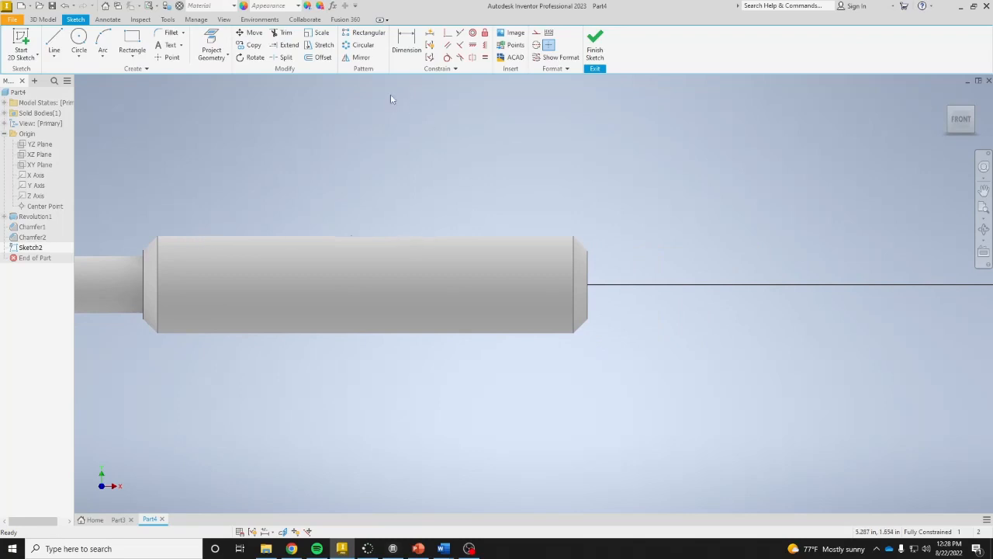
- Sketch a closed downward-pointing triangle with a horizontal upper side, about 0.53 in tall, just above the thick cylinder toward its free end
{"action": "left_click", "coordinate": [54, 39]}
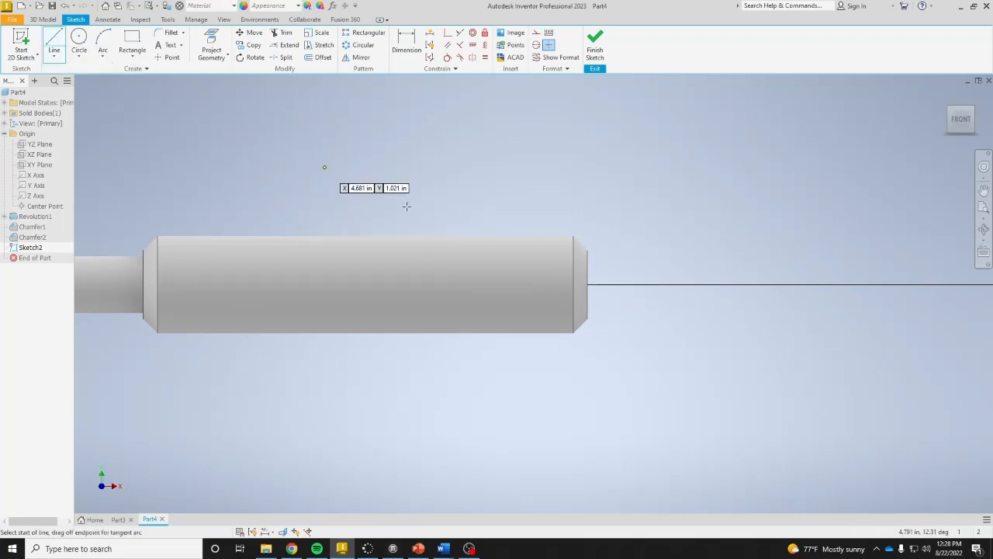
{"action": "left_click", "coordinate": [468, 159]}
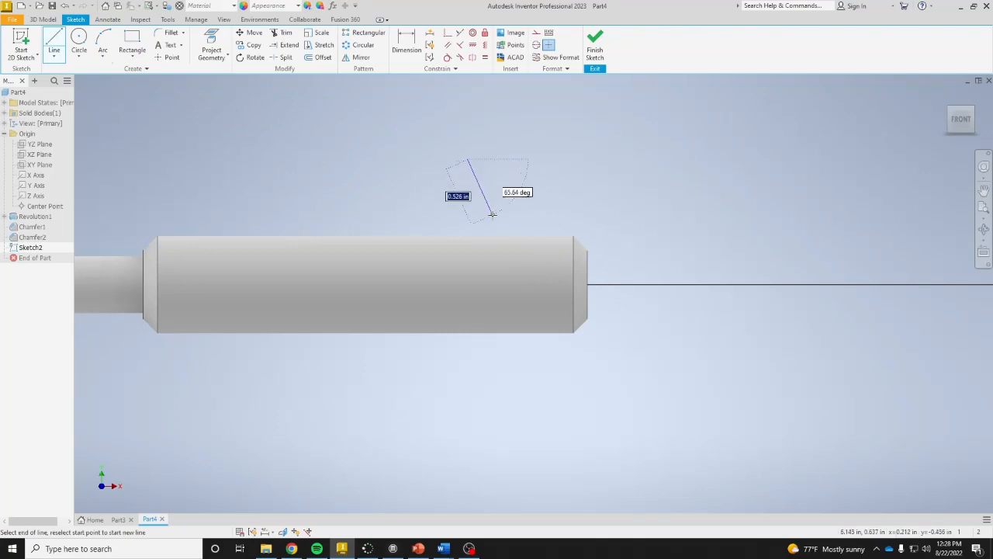
{"action": "left_click", "coordinate": [492, 221]}
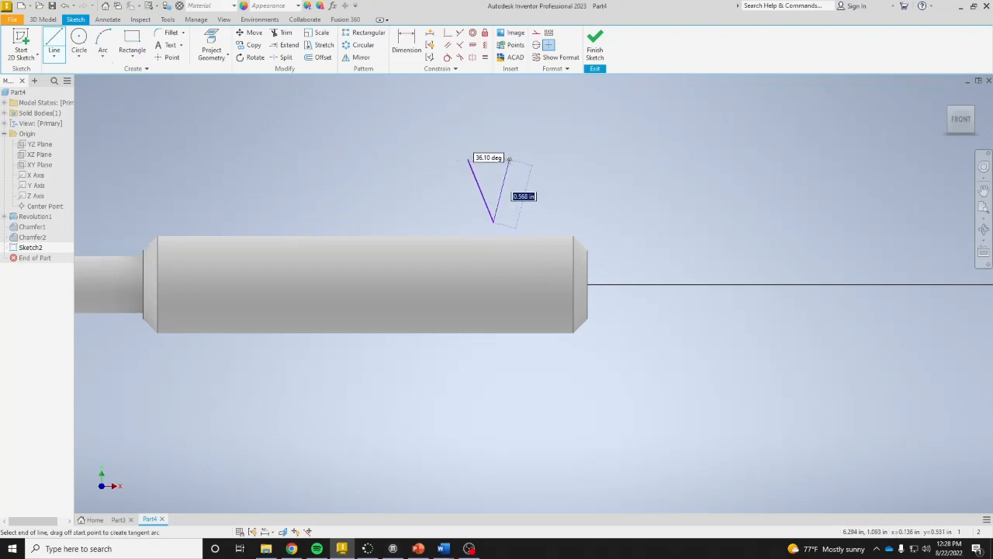
{"action": "left_click", "coordinate": [511, 159]}
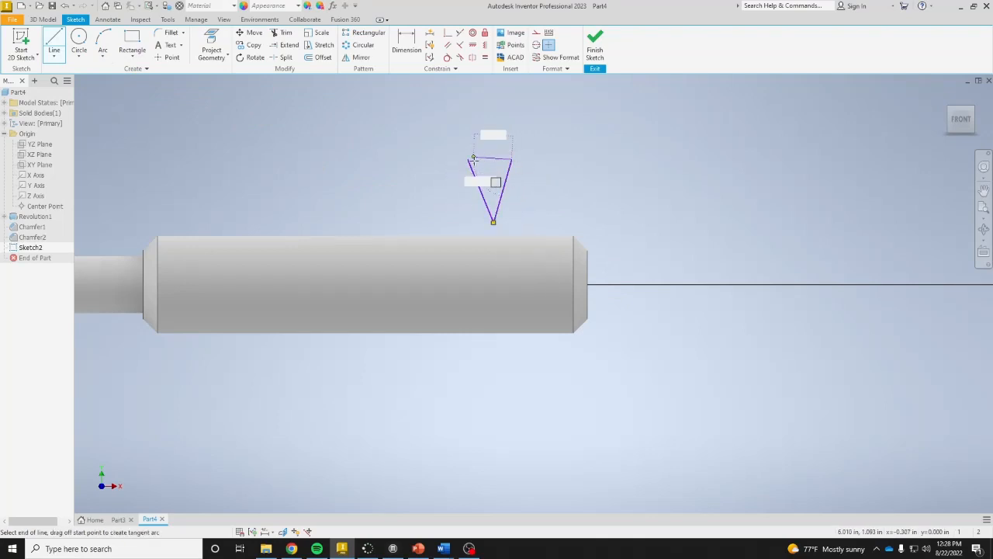
{"action": "left_click", "coordinate": [467, 160]}
- Constrain the triangle's lower apex vertically in line with the midpoint of its horizontal upper side
{"action": "scroll", "coordinate": [505, 178], "scroll_direction": "up", "scroll_amount": 4}
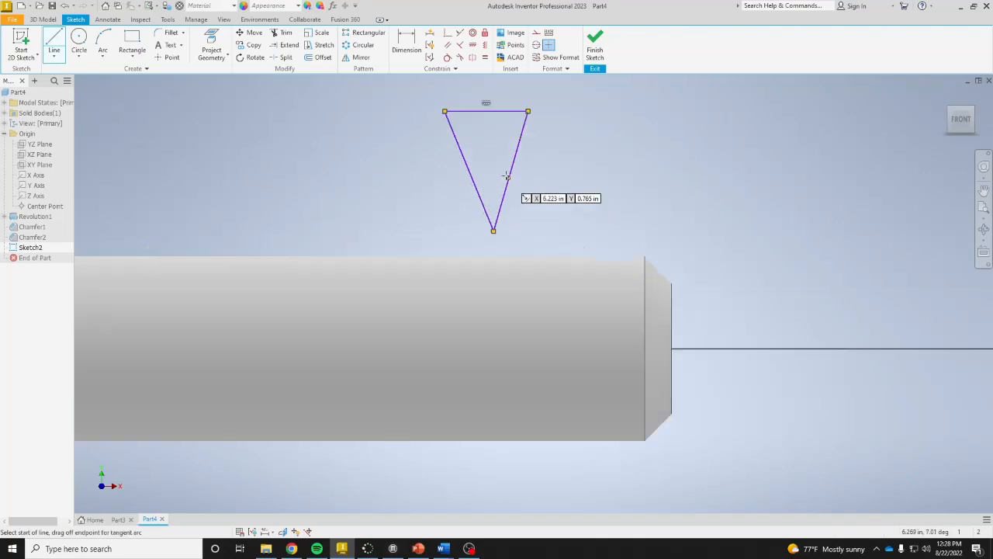
{"action": "left_click", "coordinate": [486, 45]}
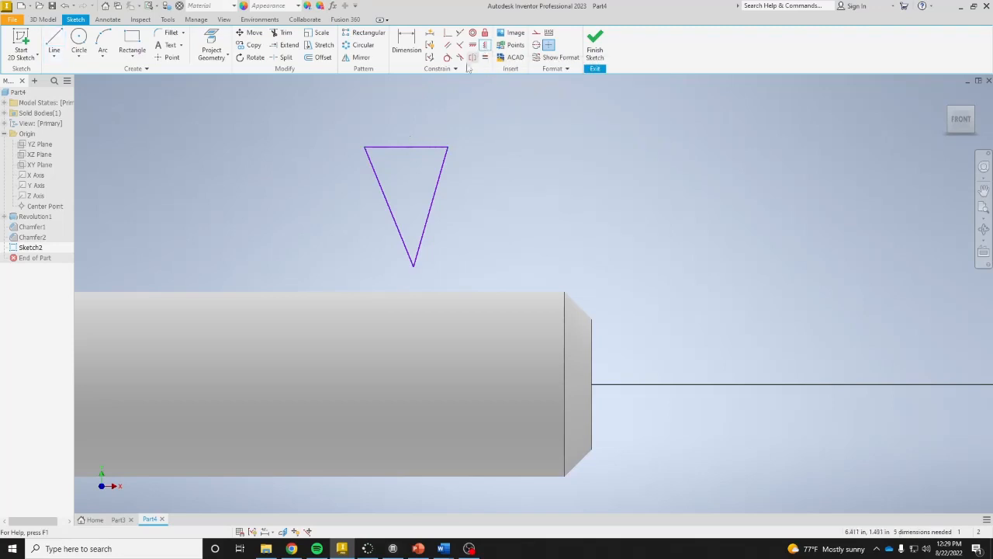
{"action": "left_click", "coordinate": [414, 268]}
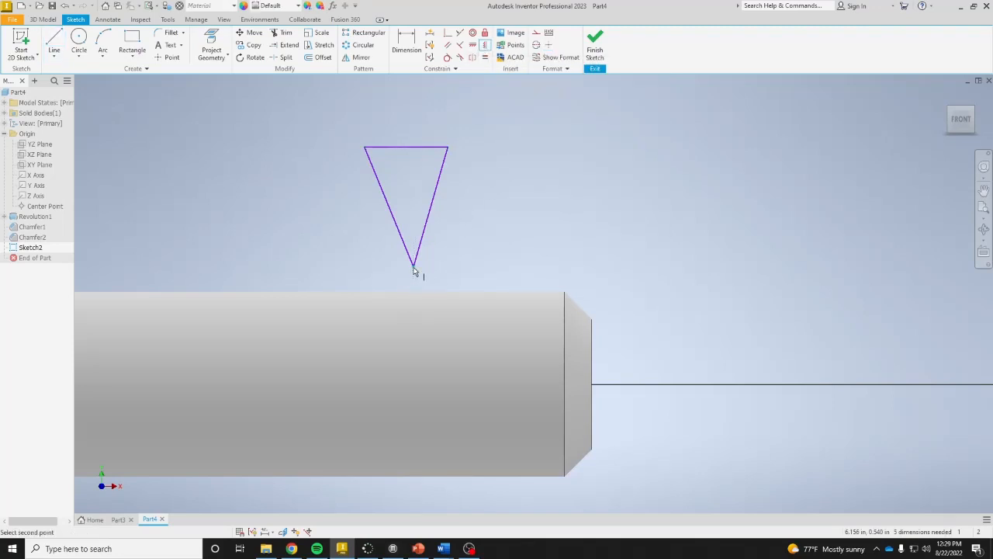
{"action": "left_click", "coordinate": [406, 147]}
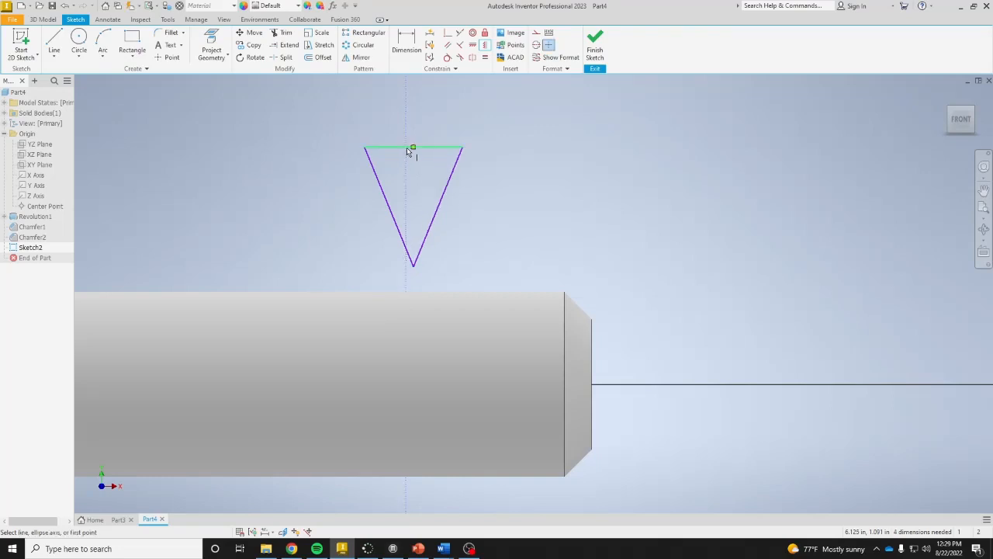
- Dimension the angle between the triangle's two slanted sides as 60 degrees
{"action": "left_click", "coordinate": [406, 43]}
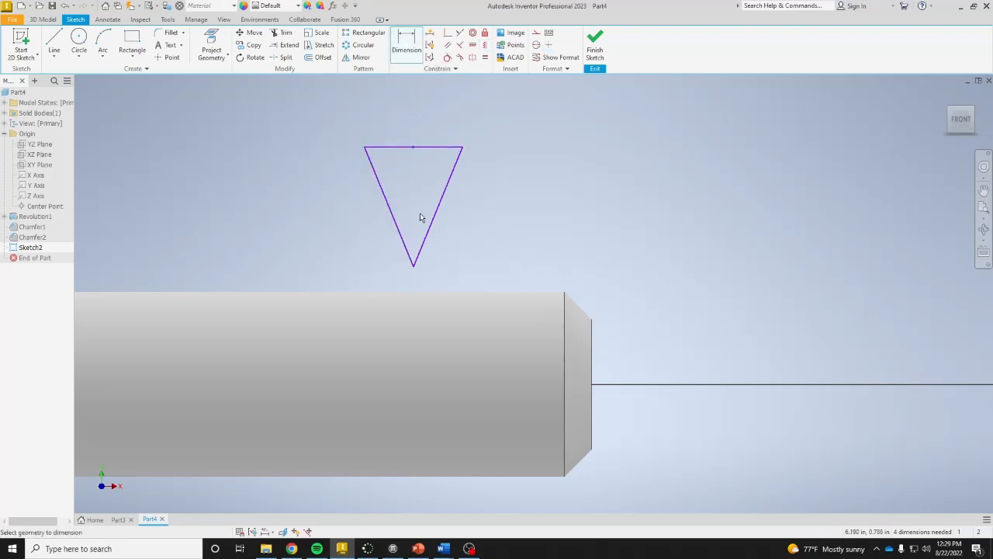
{"action": "left_click", "coordinate": [398, 225]}
{"action": "left_click", "coordinate": [427, 229]}
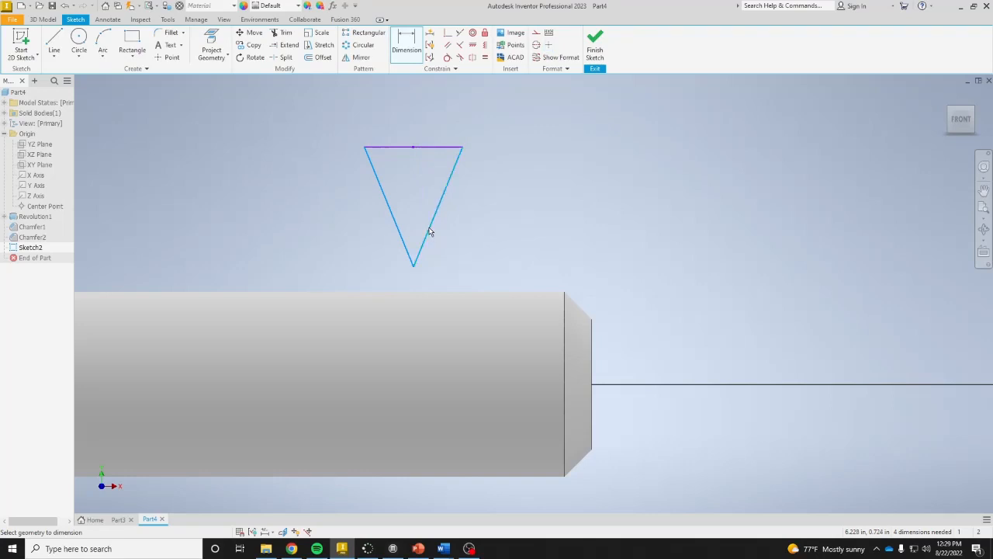
{"action": "left_click", "coordinate": [416, 195]}
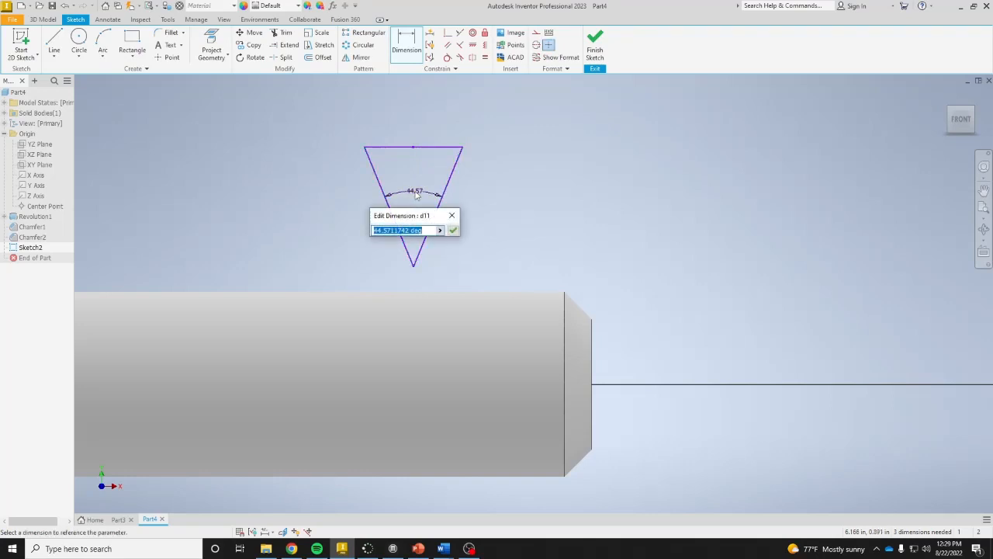
{"action": "type", "text": "60"}
{"action": "key", "text": "Return"}
{"action": "key", "text": "Escape"}
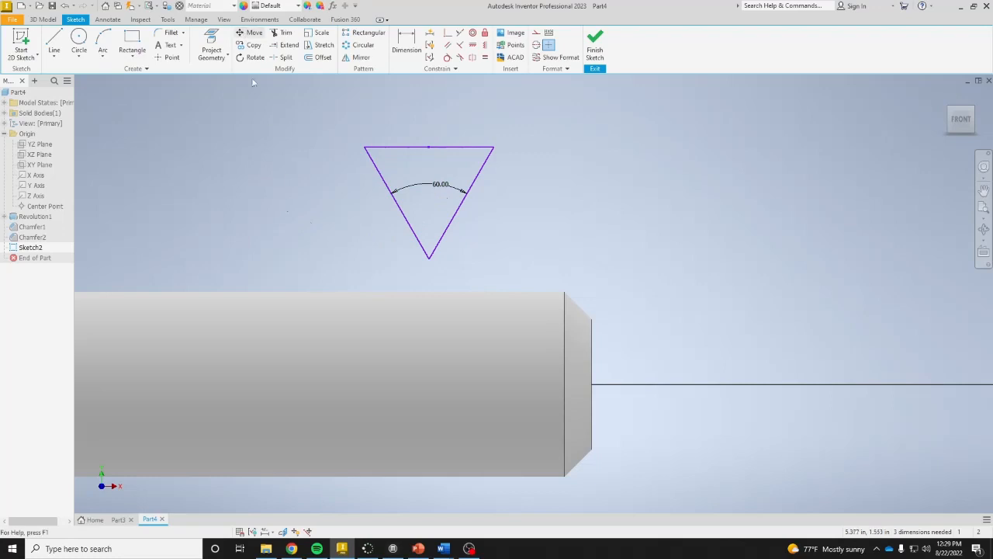
- Dimension the triangle's apex .292 in horizontally from the thick cylinder's free end face and pull the apex back above the cylinder
{"action": "key", "text": "d"}
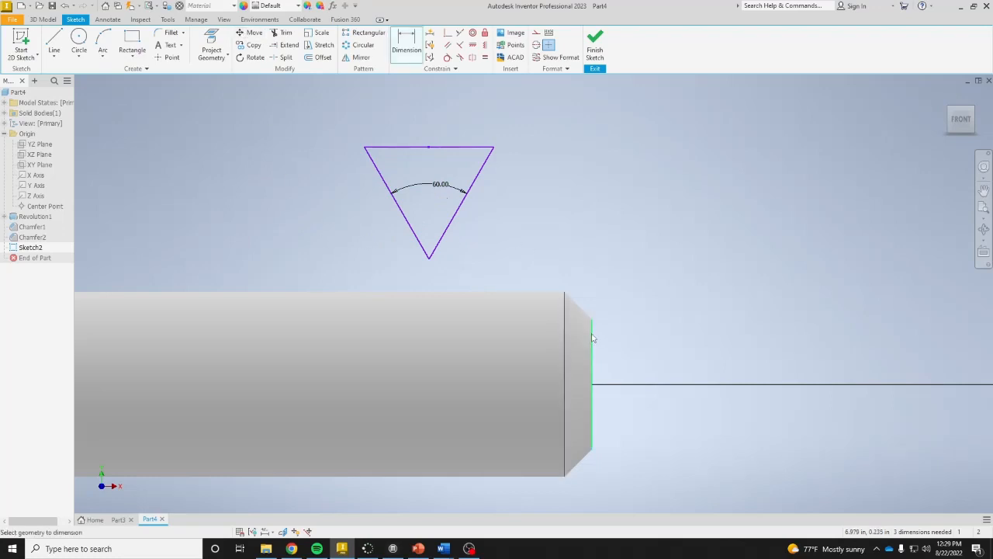
{"action": "left_click", "coordinate": [592, 337]}
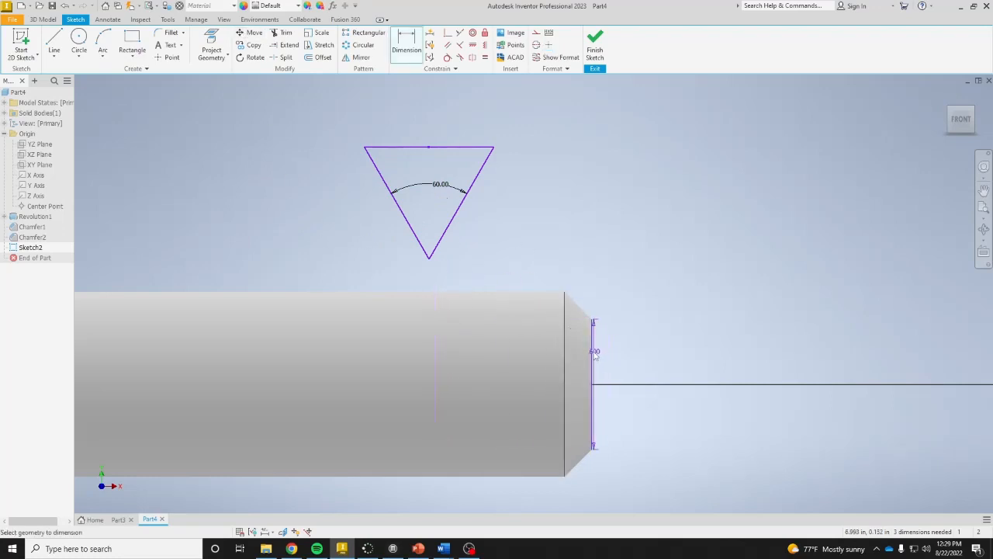
{"action": "left_click", "coordinate": [431, 260]}
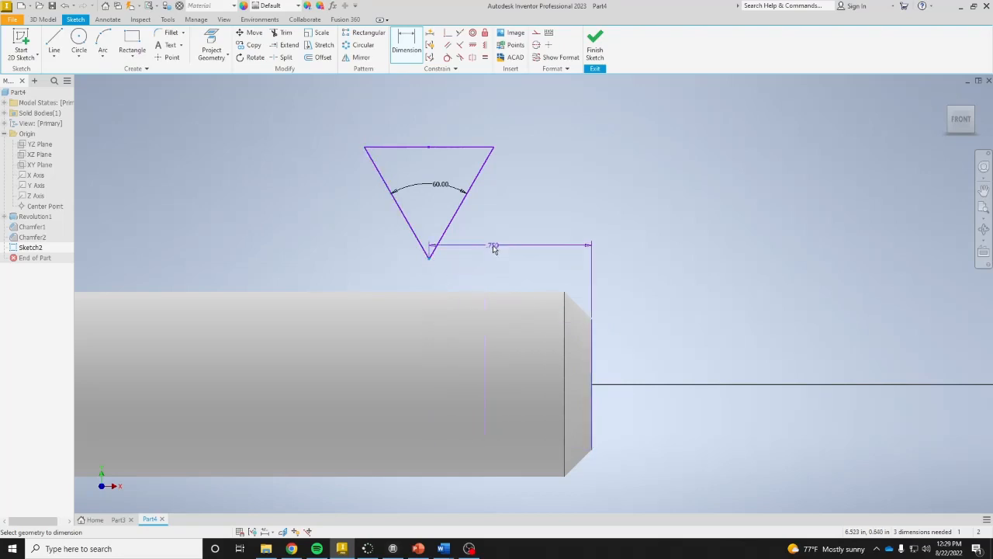
{"action": "left_click", "coordinate": [492, 245]}
{"action": "type", "text": ".292"}
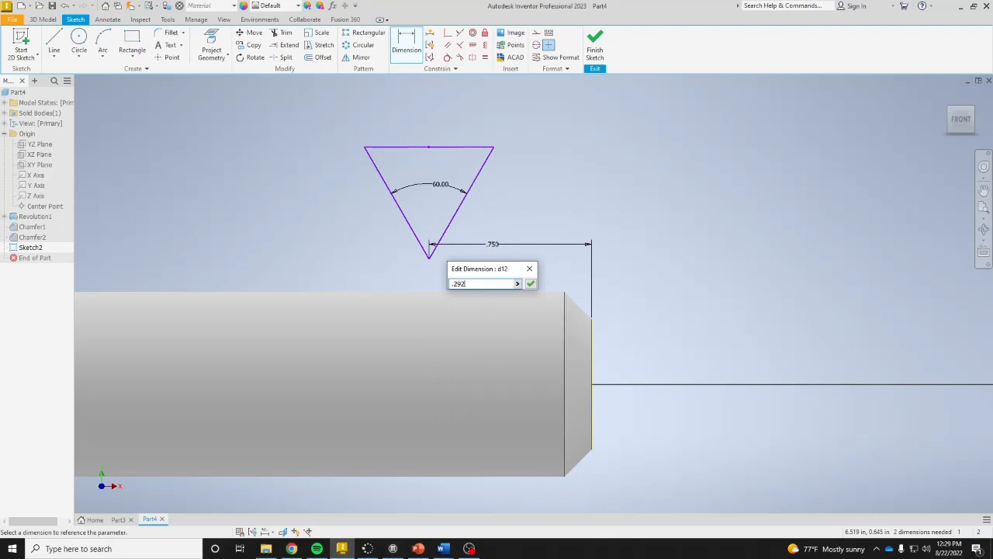
{"action": "key", "text": "Return"}
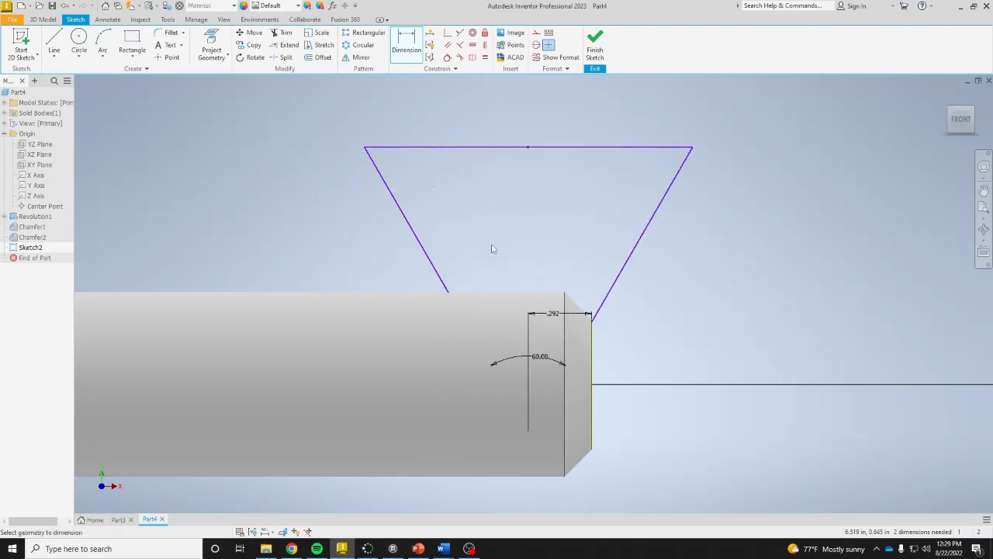
{"action": "right_click", "coordinate": [661, 285]}
{"action": "left_click", "coordinate": [697, 301]}
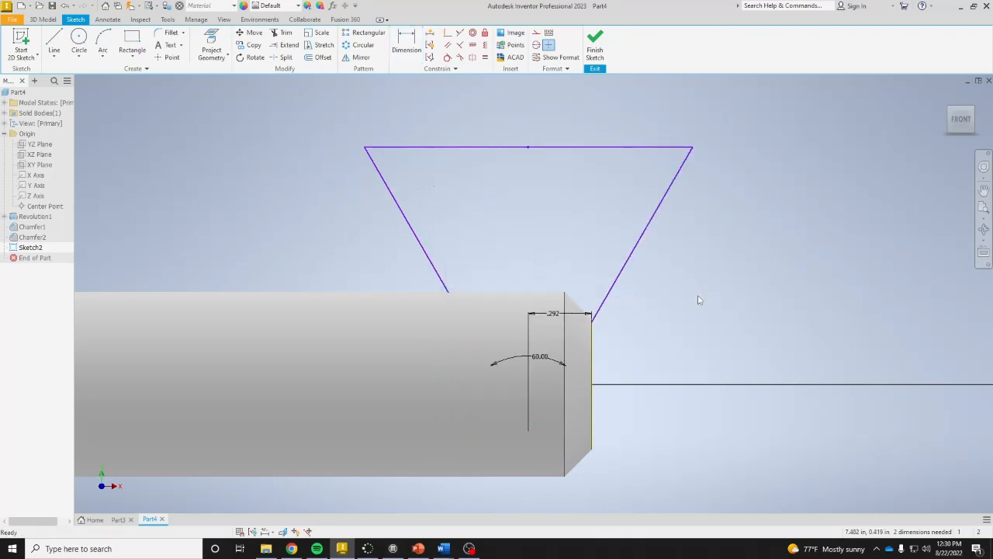
{"action": "left_click_drag", "start_coordinate": [528, 435], "coordinate": [529, 253]}
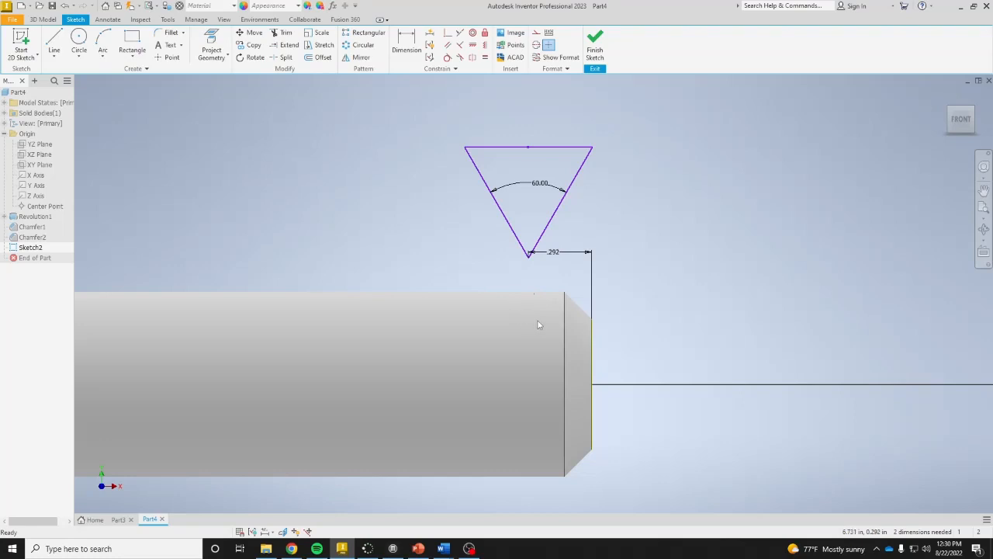
- Project the thick cylinder's upper silhouette edge into the sketch
{"action": "left_click", "coordinate": [210, 41]}
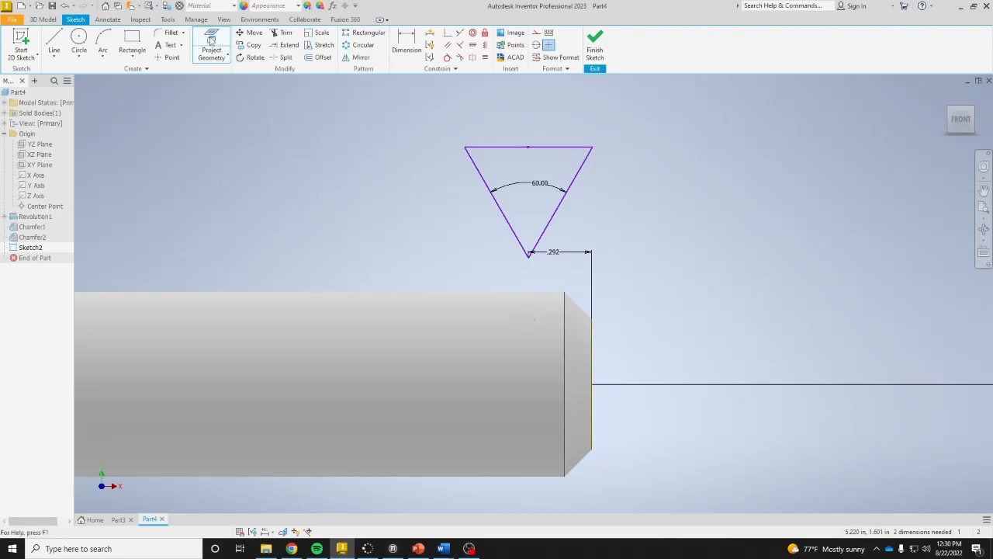
{"action": "left_click", "coordinate": [529, 293]}
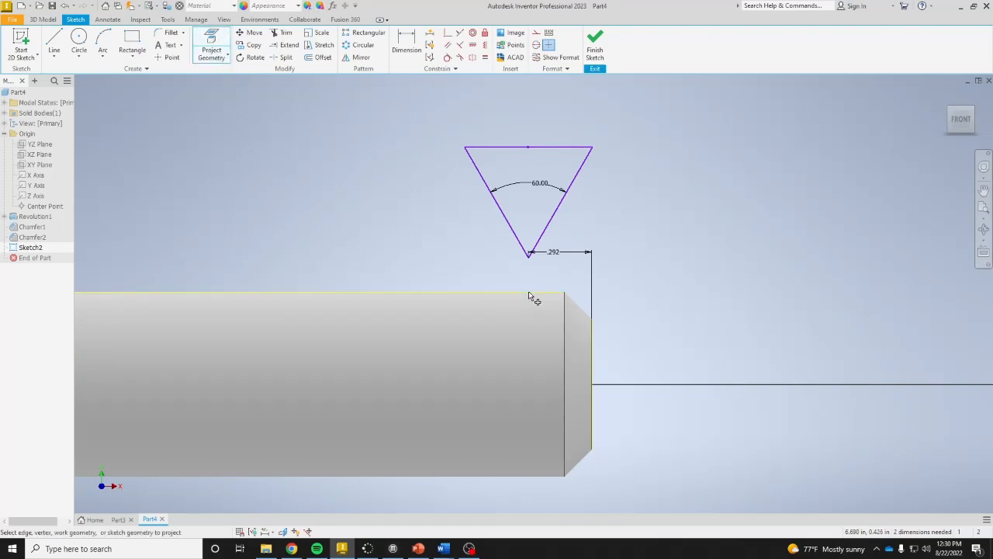
{"action": "right_click", "coordinate": [654, 295]}
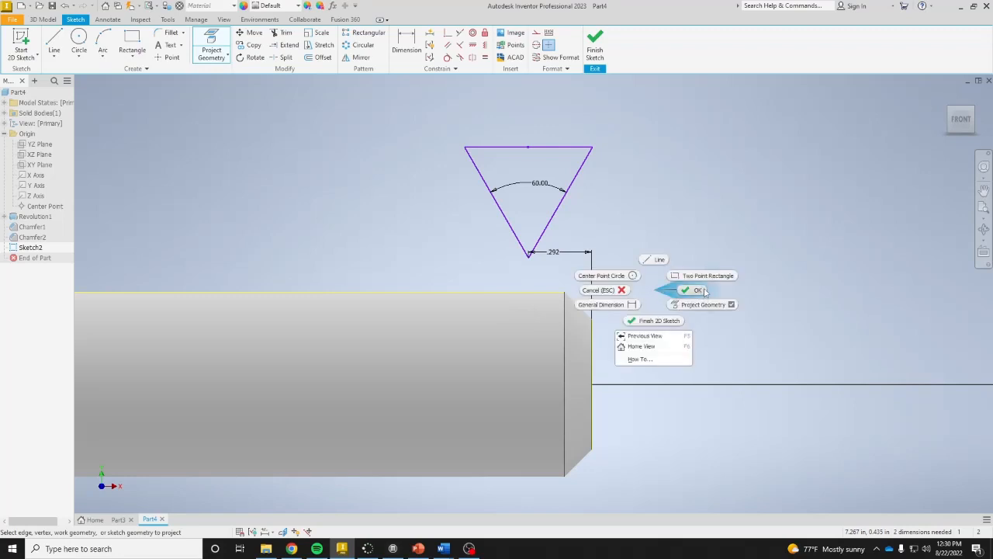
{"action": "left_click", "coordinate": [683, 292]}
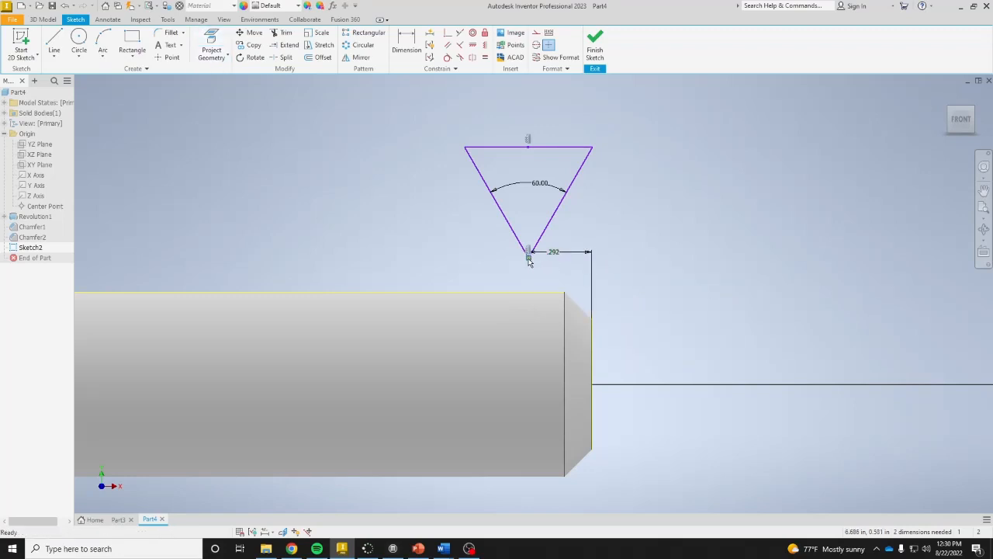
- Move the triangle's apex just inside the thick cylinder and dimension its depth below the projected upper edge as .047 in
{"action": "left_click_drag", "start_coordinate": [528, 259], "coordinate": [532, 295]}
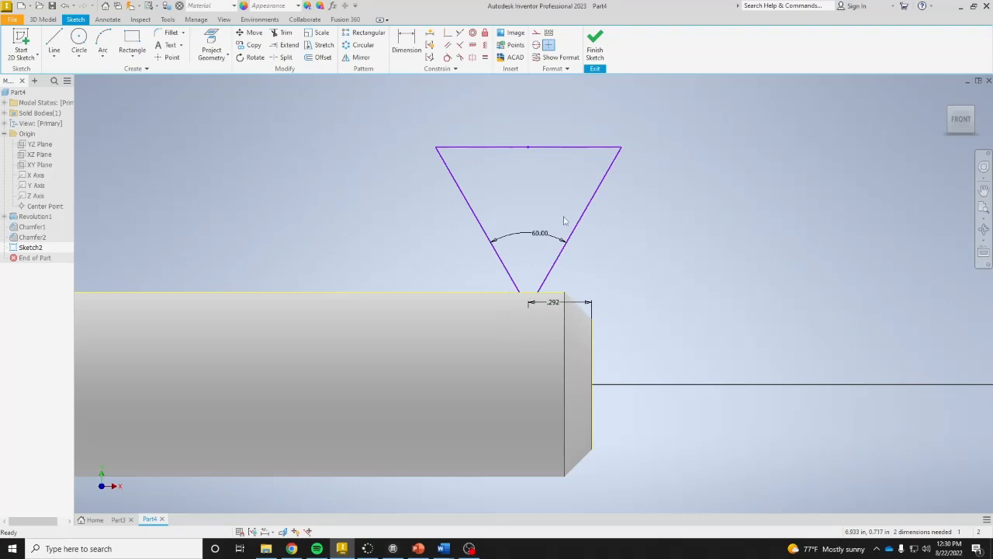
{"action": "key", "text": "d"}
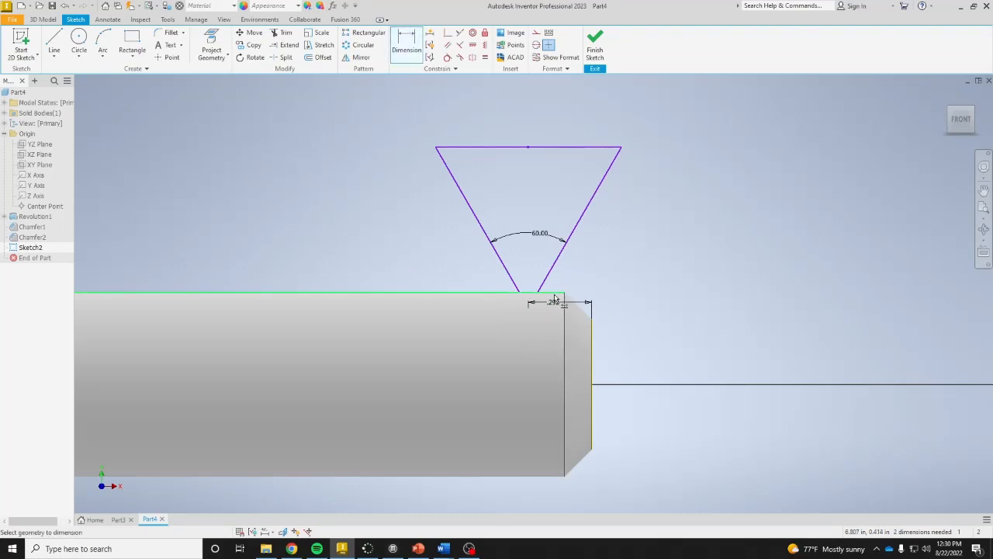
{"action": "left_click", "coordinate": [552, 294]}
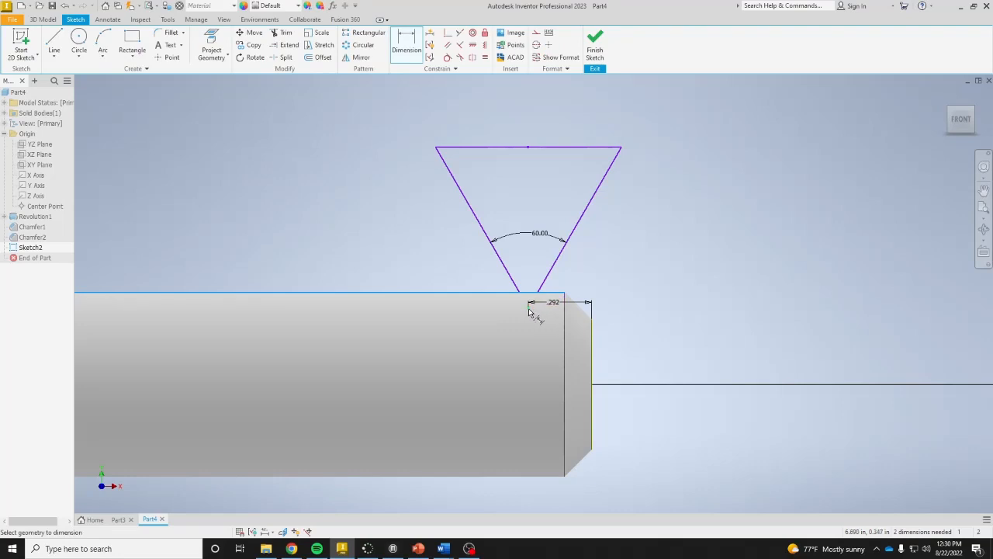
{"action": "left_click", "coordinate": [528, 308]}
{"action": "left_click", "coordinate": [632, 325]}
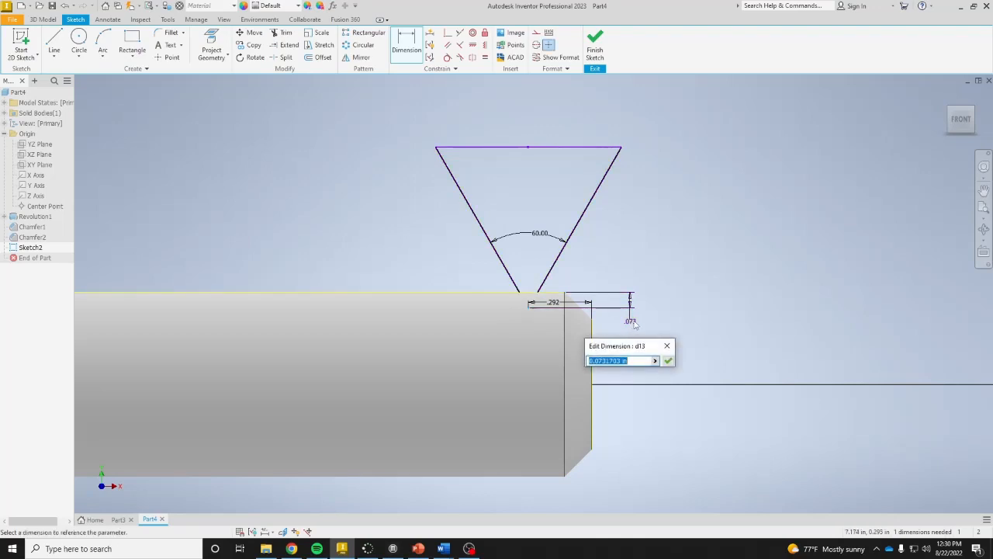
{"action": "type", "text": ".047"}
{"action": "key", "text": "Return"}
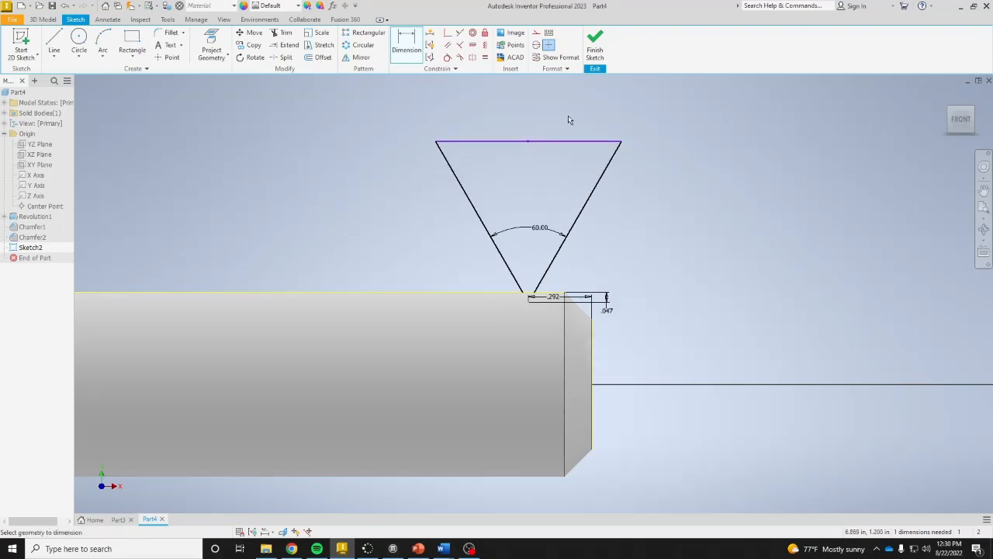
- Finish the sketch and revolve both regions of the triangle 360 degrees about the X axis as a cut
{"action": "left_click", "coordinate": [596, 50]}
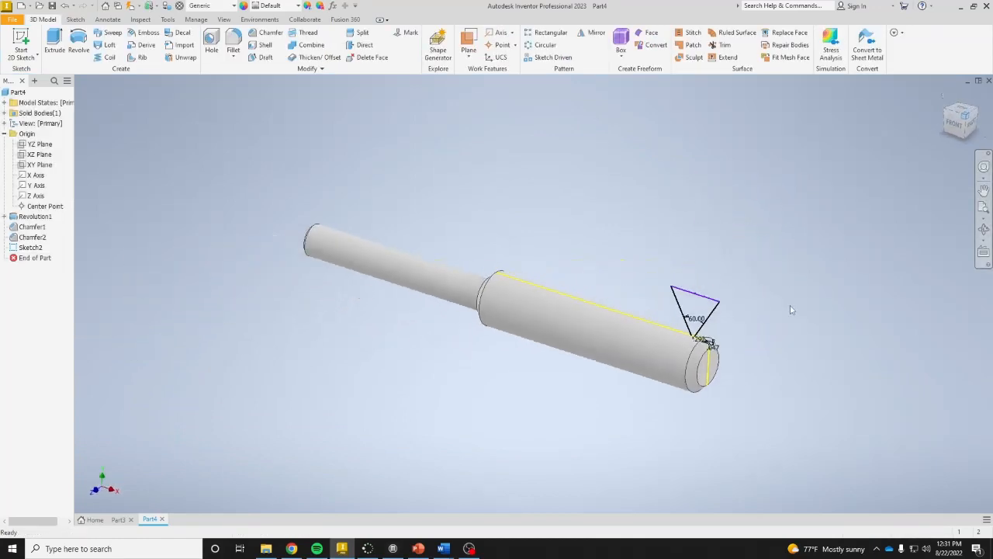
{"action": "left_click", "coordinate": [79, 50]}
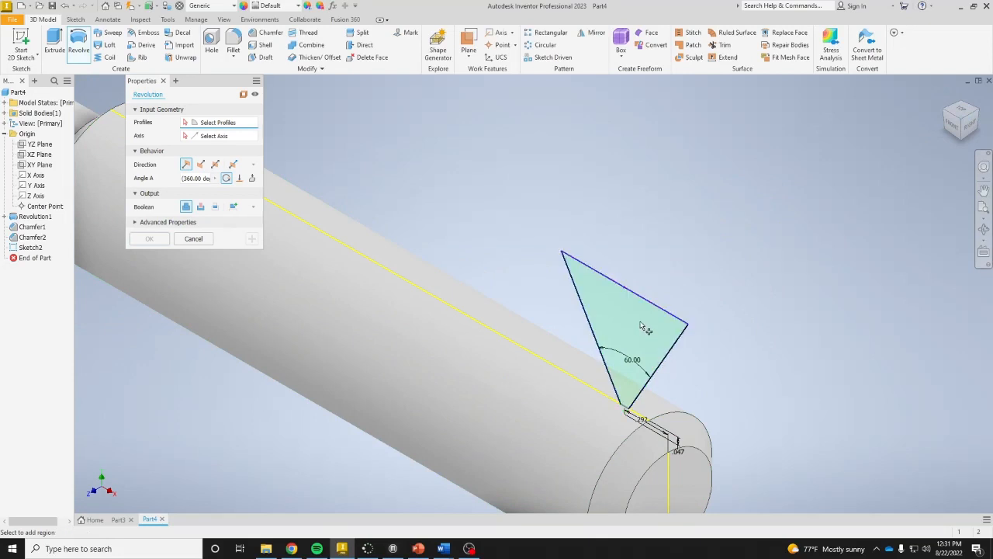
{"action": "left_click", "coordinate": [648, 386]}
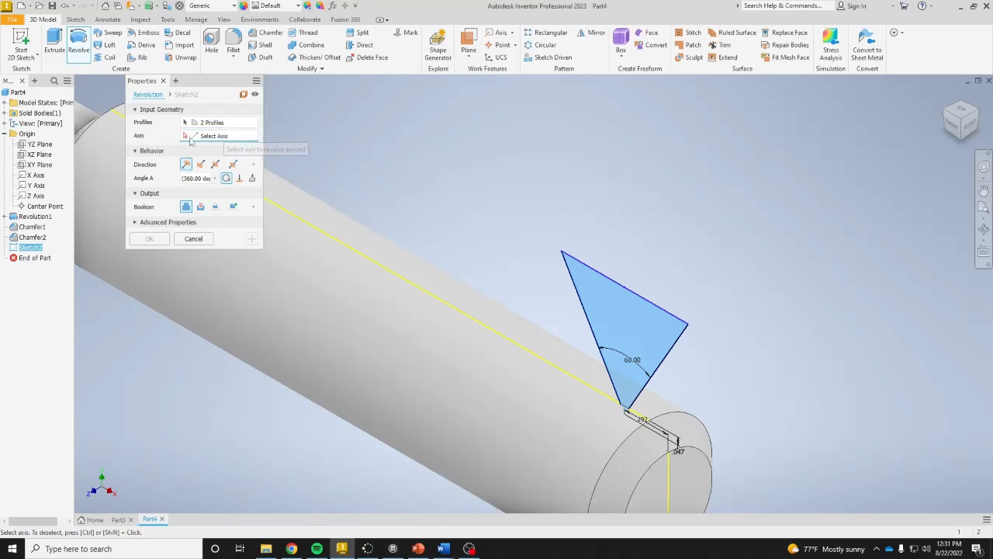
{"action": "left_click", "coordinate": [36, 176]}
{"action": "scroll", "coordinate": [636, 340], "scroll_direction": "up", "scroll_amount": 3}
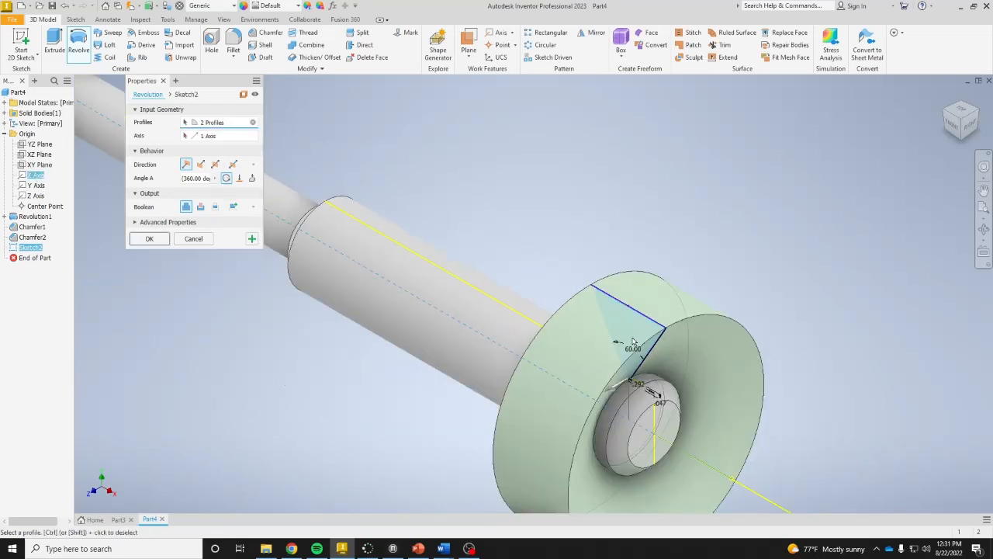
{"action": "middle_click_drag", "start_coordinate": [633, 342], "coordinate": [538, 276]}
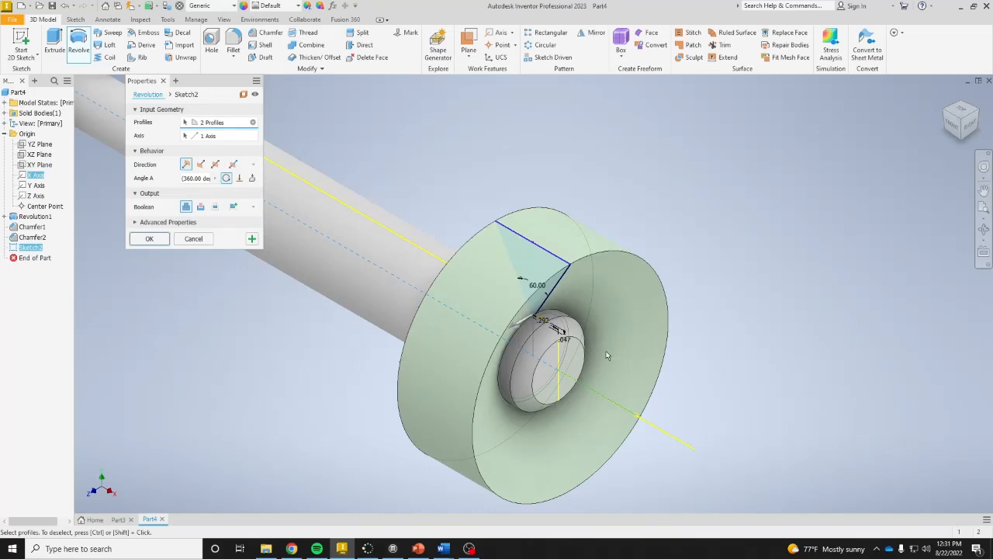
{"action": "left_click", "coordinate": [200, 207]}
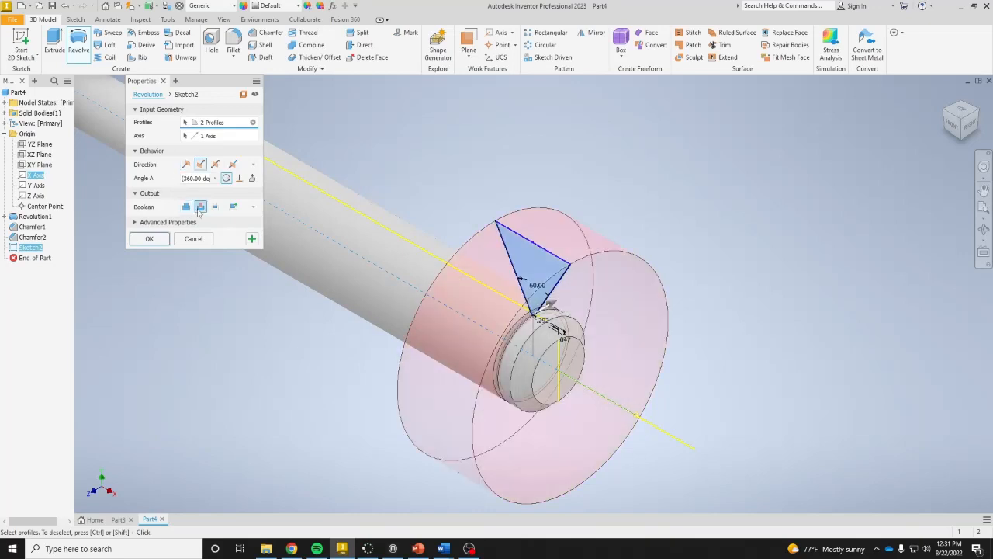
{"action": "left_click", "coordinate": [150, 239]}
{"action": "scroll", "coordinate": [536, 329], "scroll_direction": "down", "scroll_amount": 3}
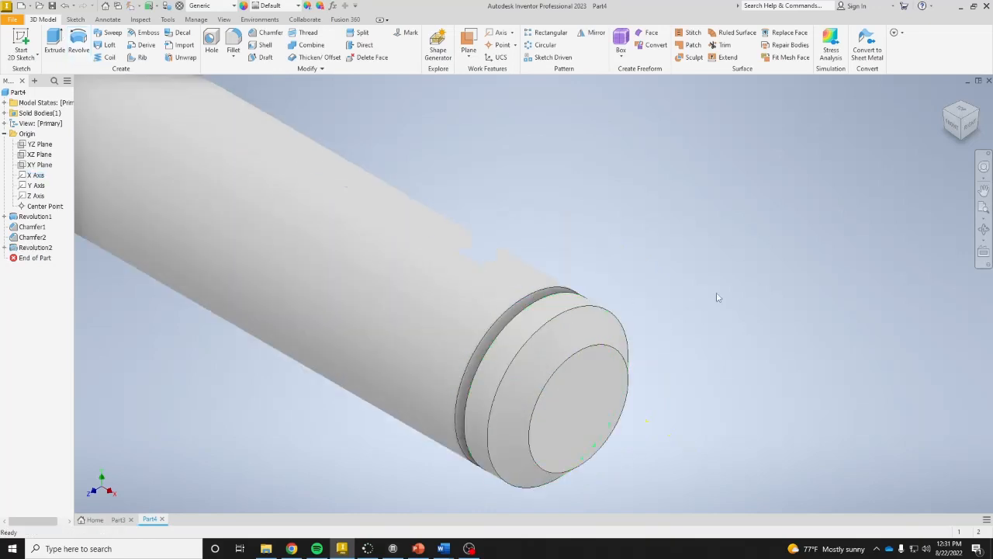
- Start a rectangular pattern of the V-groove cut along the X axis, reversed to run from the free end toward the thin shaft
{"action": "left_click", "coordinate": [950, 129]}
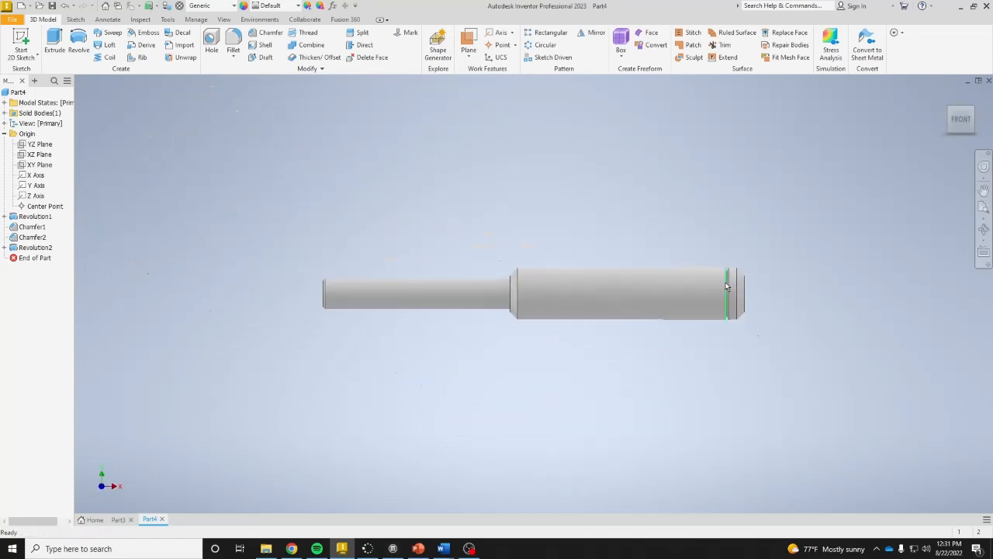
{"action": "scroll", "coordinate": [721, 306], "scroll_direction": "down", "scroll_amount": 3}
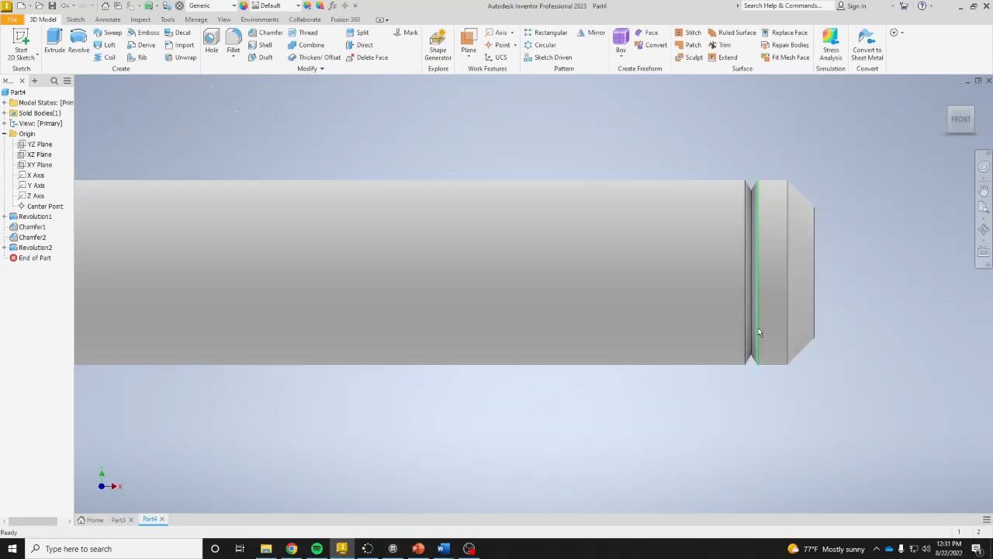
{"action": "left_click", "coordinate": [550, 35]}
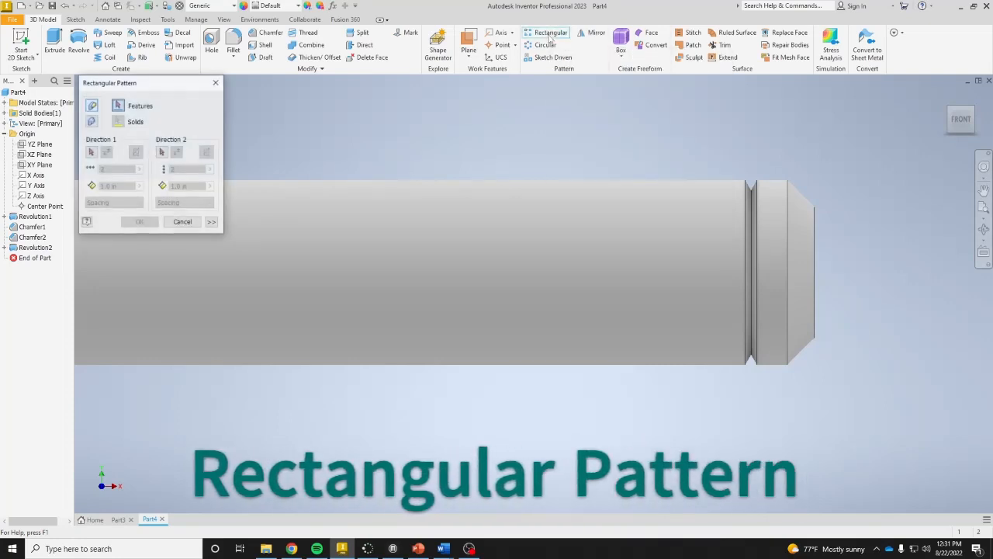
{"action": "left_click", "coordinate": [34, 247]}
{"action": "left_click", "coordinate": [90, 153]}
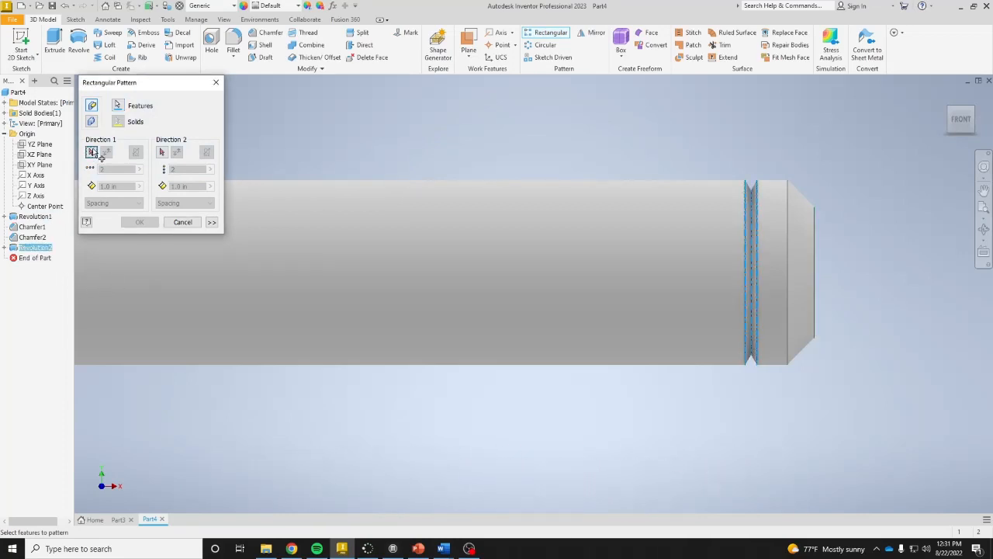
{"action": "left_click", "coordinate": [39, 178]}
{"action": "middle_click_drag", "start_coordinate": [923, 213], "coordinate": [715, 204]}
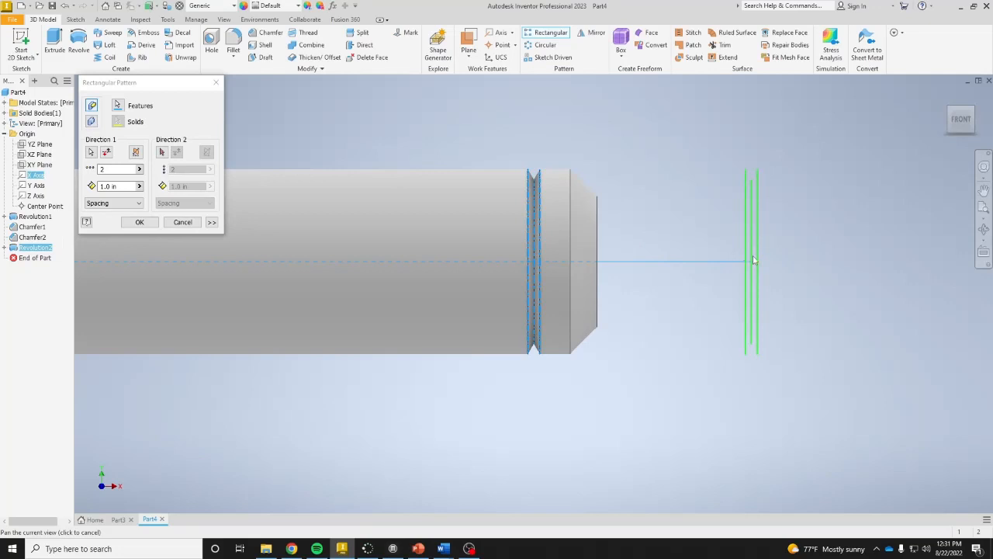
{"action": "left_click", "coordinate": [106, 153]}
{"action": "middle_click_drag", "start_coordinate": [524, 206], "coordinate": [650, 204]}
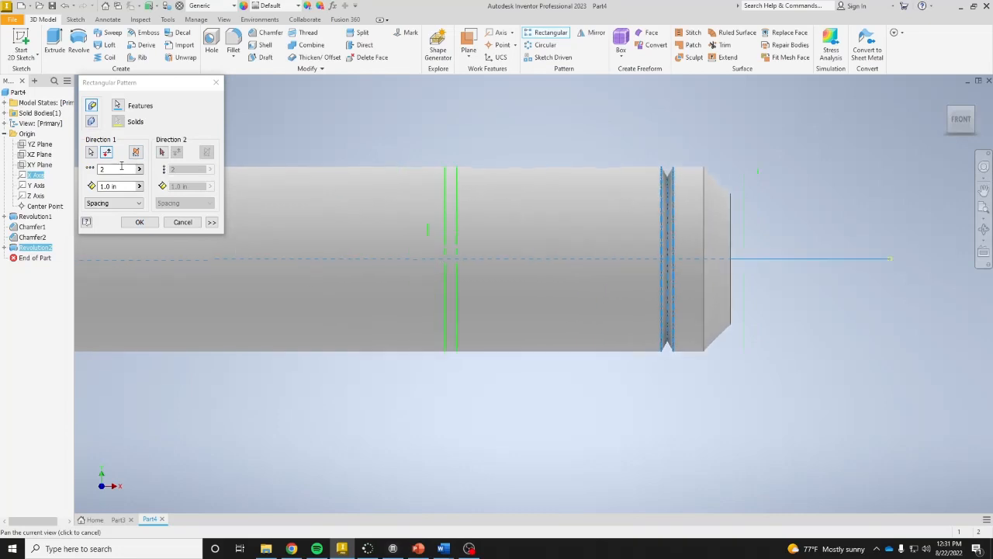
- Set the groove pattern to 20 instances with .173 in spacing and create it
{"action": "left_click", "coordinate": [116, 169]}
{"action": "type", "text": "0"}
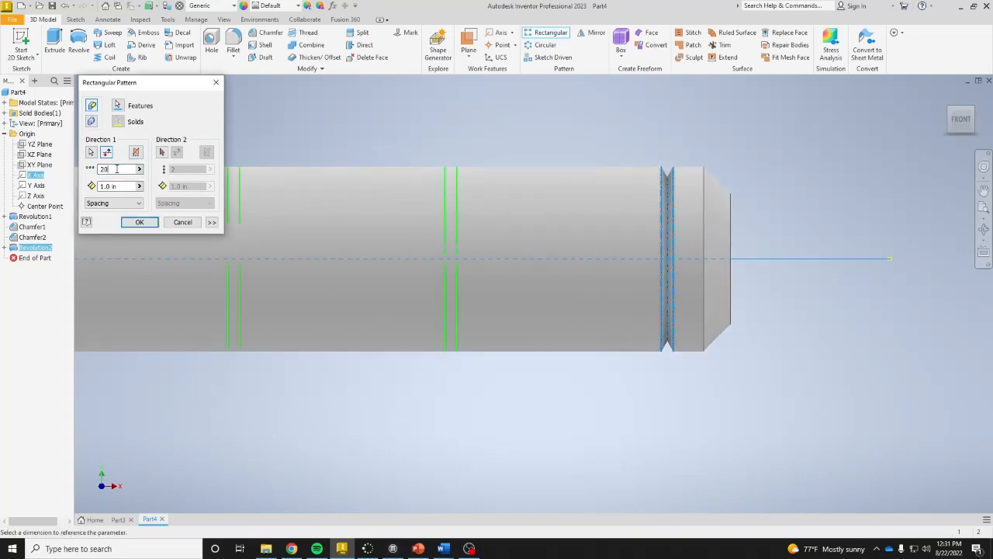
{"action": "left_click", "coordinate": [120, 186]}
{"action": "left_click_drag", "start_coordinate": [120, 187], "coordinate": [81, 192]}
{"action": "key", "text": "BackSpace"}
{"action": "type", "text": ".173"}
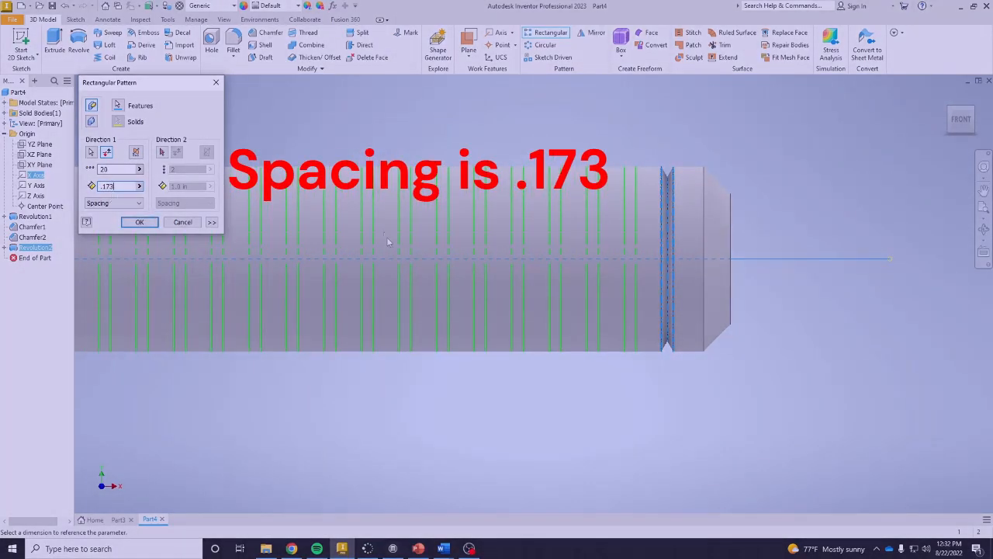
{"action": "scroll", "coordinate": [390, 242], "scroll_direction": "up", "scroll_amount": 3}
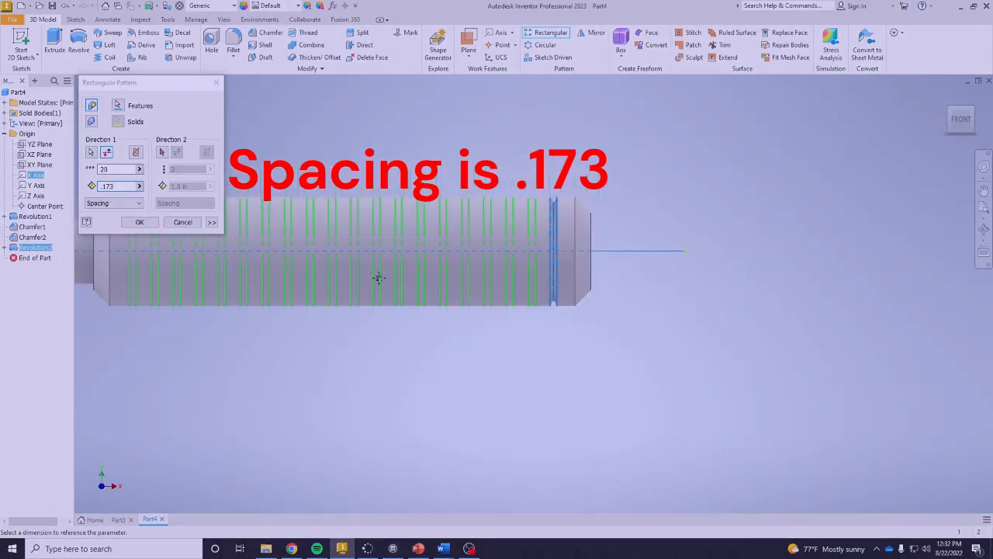
{"action": "middle_click_drag", "start_coordinate": [373, 274], "coordinate": [532, 272]}
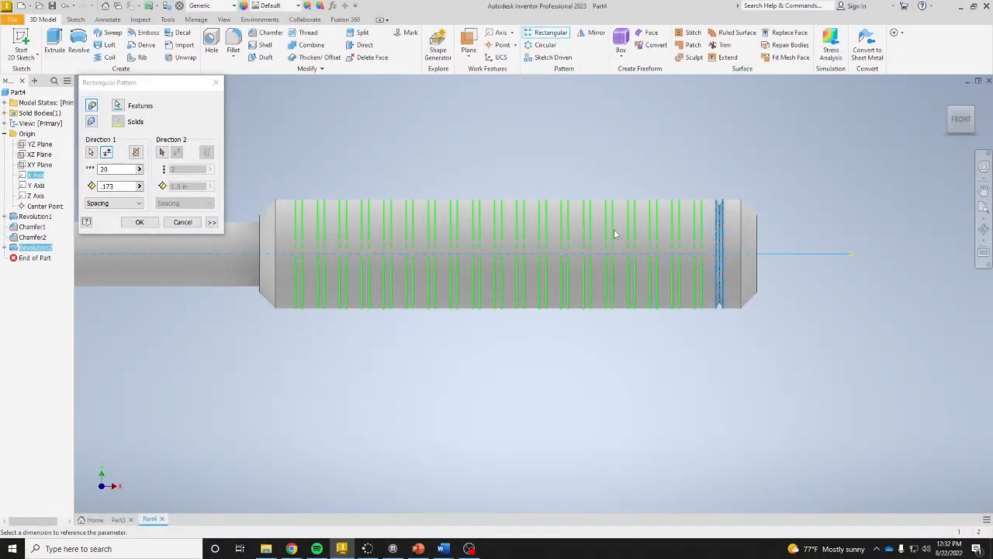
{"action": "left_click", "coordinate": [140, 223]}
- Start a thread on the thin shaft's cylindrical face and limit its depth to .437 in from the free end
{"action": "middle_click_drag", "start_coordinate": [298, 236], "coordinate": [450, 257]}
{"action": "middle_click_drag", "start_coordinate": [333, 248], "coordinate": [476, 271]}
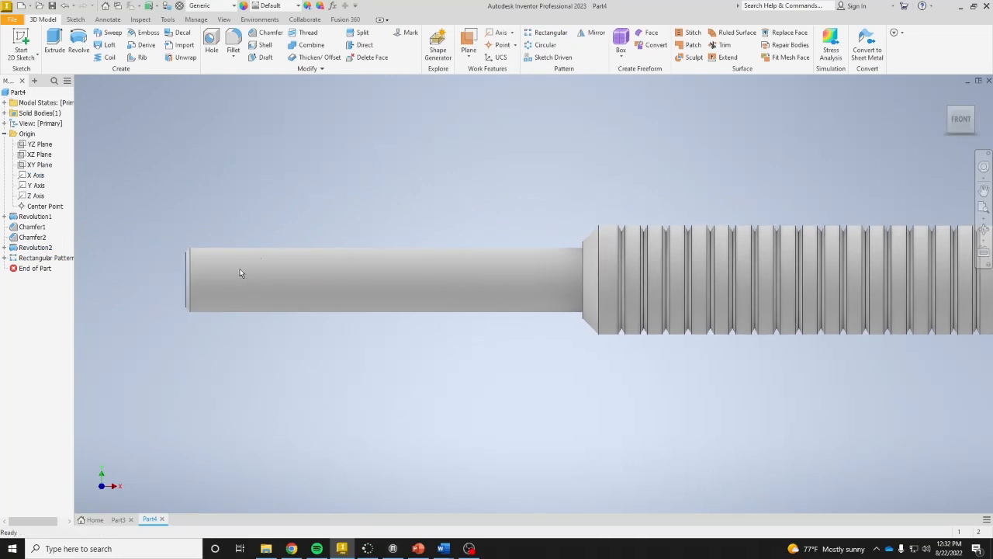
{"action": "left_click", "coordinate": [298, 37]}
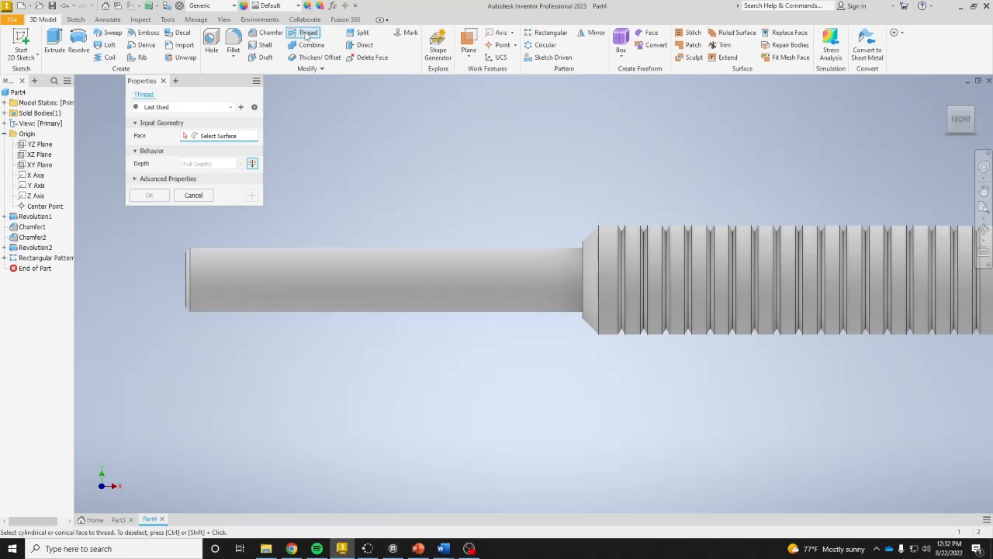
{"action": "left_click", "coordinate": [203, 273]}
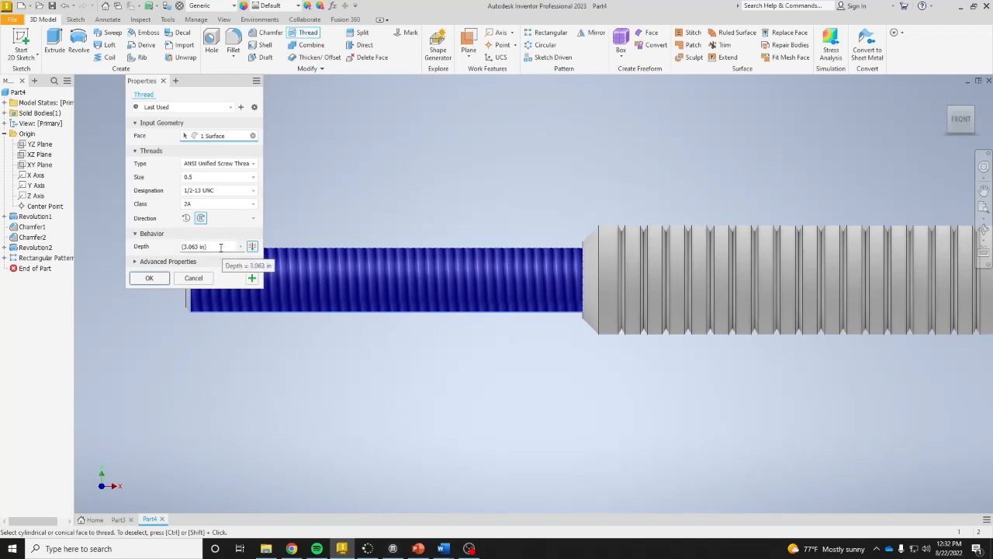
{"action": "left_click", "coordinate": [221, 246]}
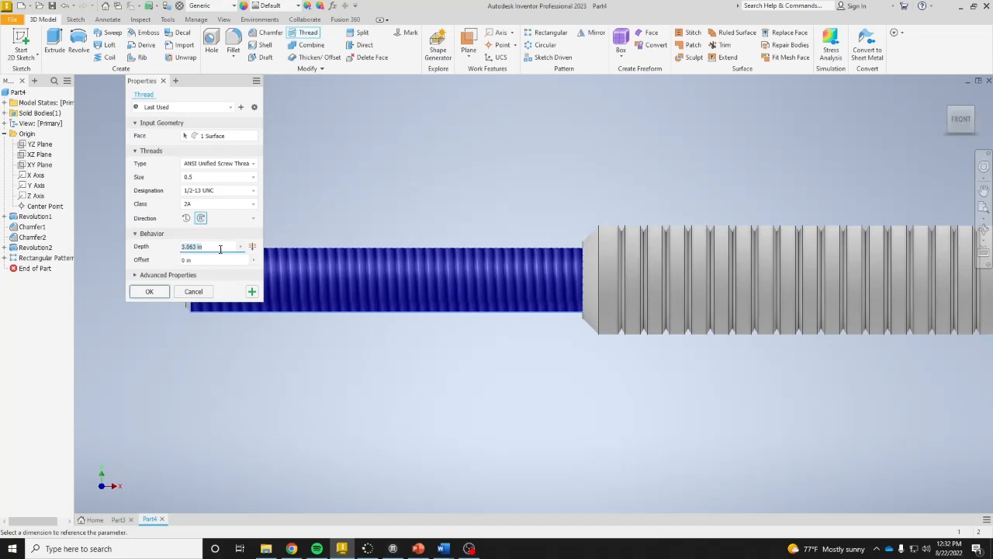
{"action": "type", "text": ".437"}
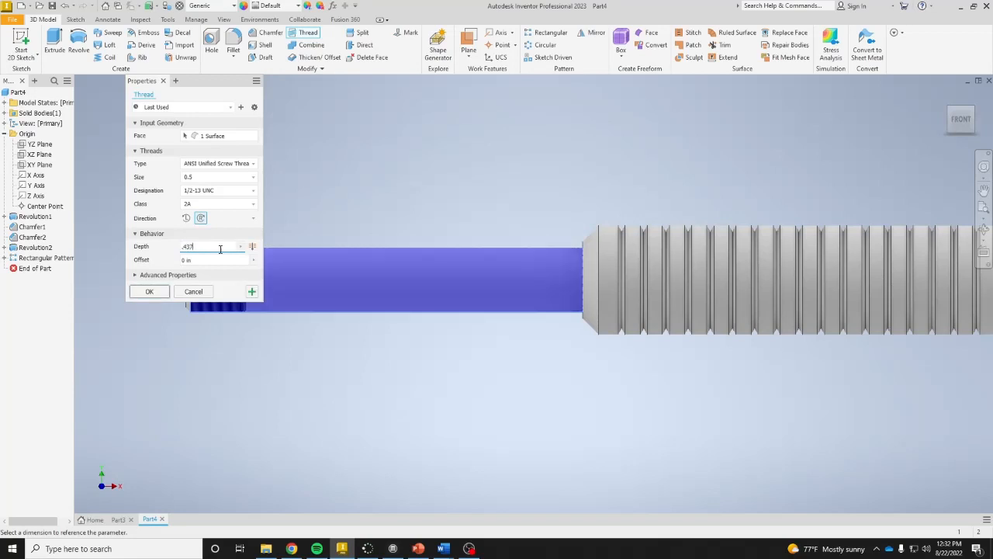
{"action": "middle_click_drag", "start_coordinate": [311, 218], "coordinate": [425, 194]}
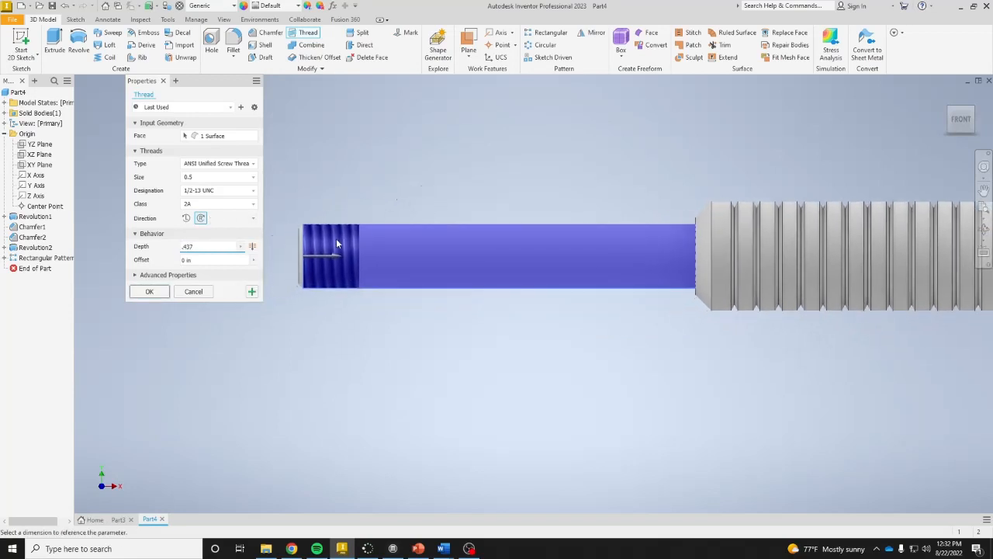
- Choose the 1/2-20 UNF designation for the shaft thread and create the thread
{"action": "left_click", "coordinate": [220, 191]}
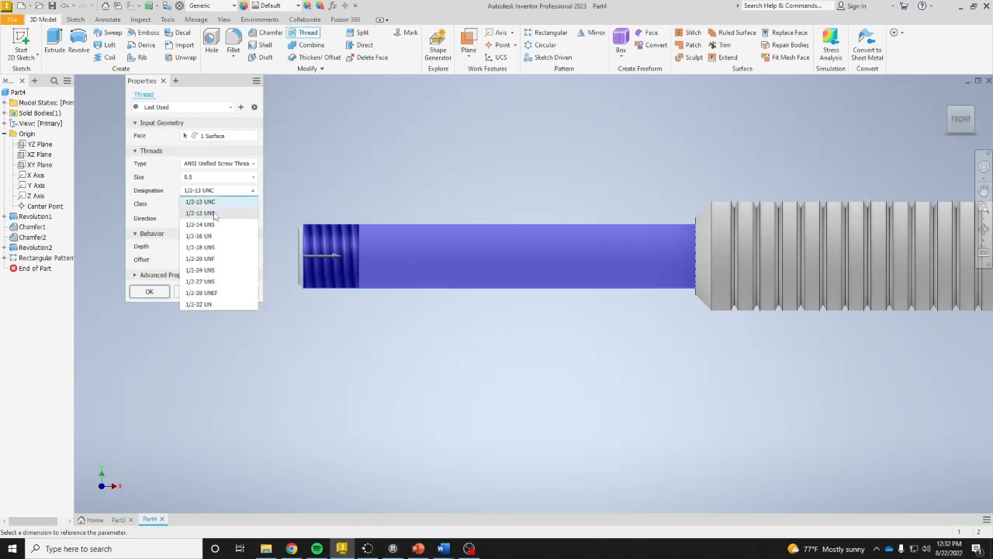
{"action": "left_click", "coordinate": [223, 259]}
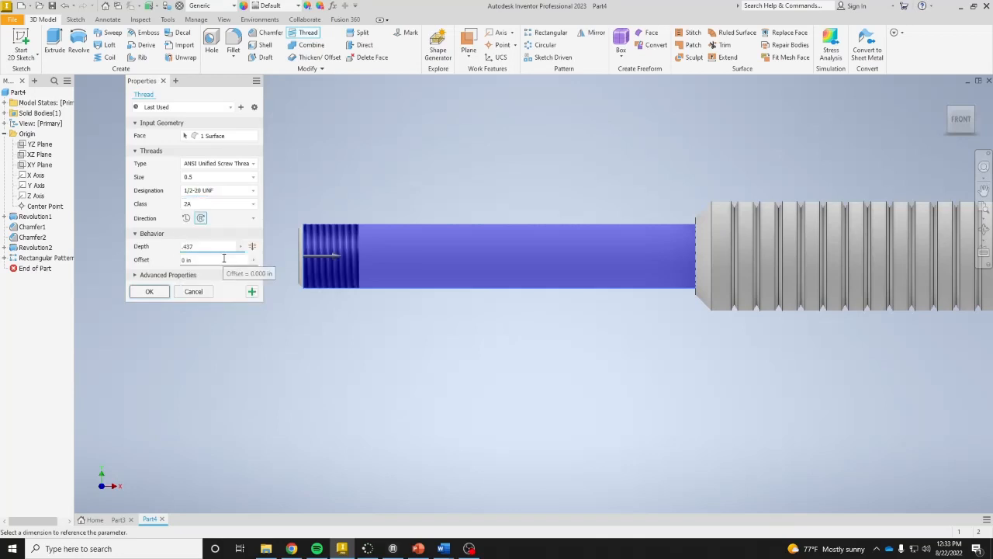
{"action": "left_click", "coordinate": [150, 292]}
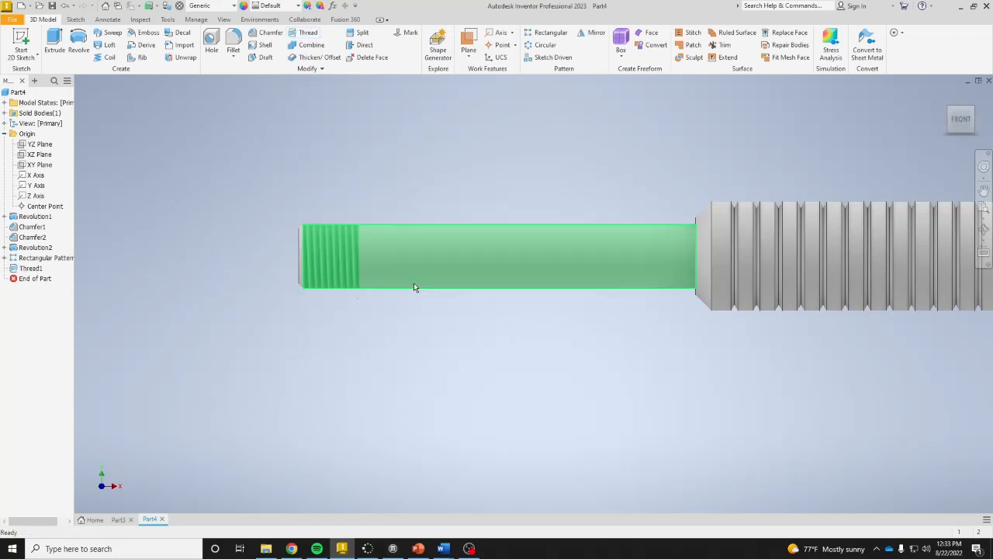
- Assign the Aluminum 6061 material to the handle part
{"action": "middle_click_drag", "start_coordinate": [443, 302], "coordinate": [335, 273]}
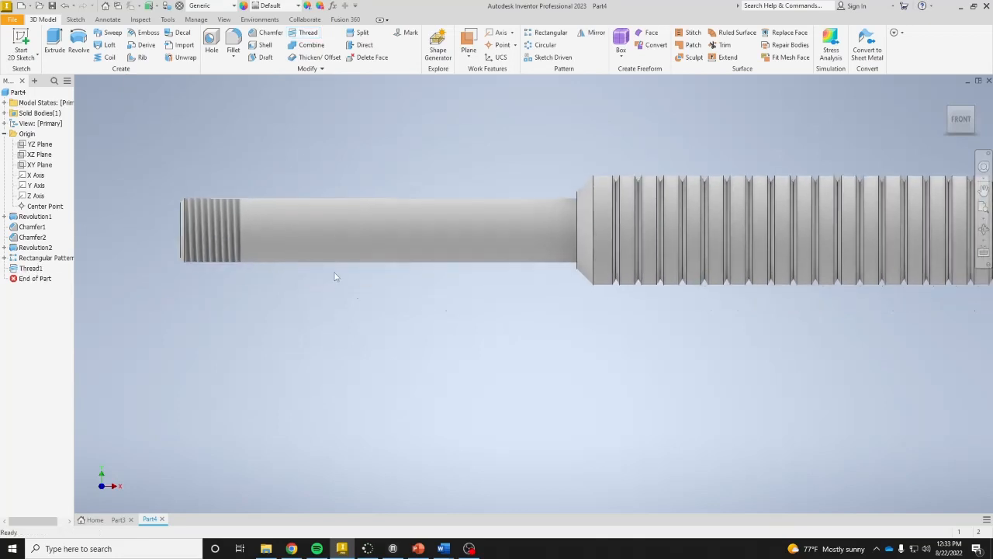
{"action": "left_click", "coordinate": [976, 113]}
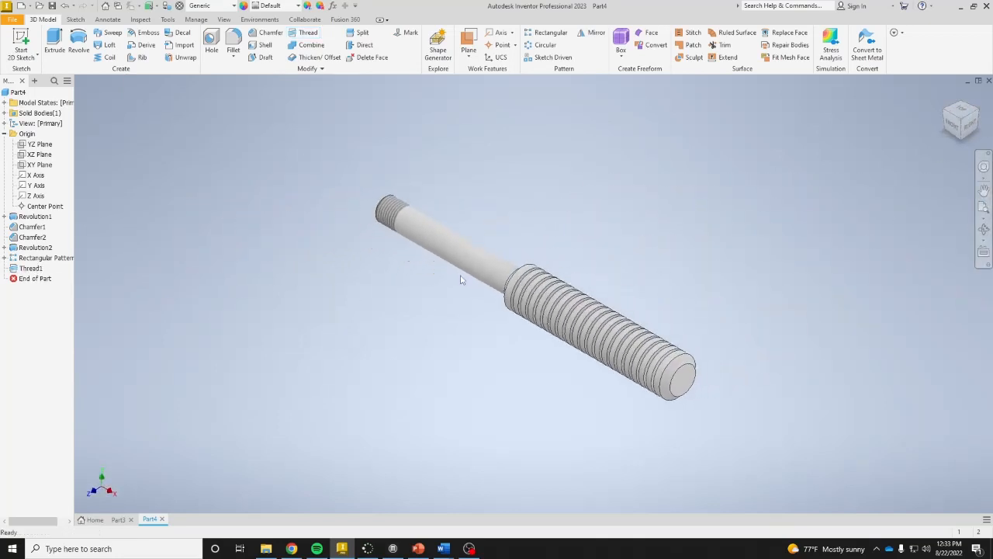
{"action": "left_click", "coordinate": [210, 7]}
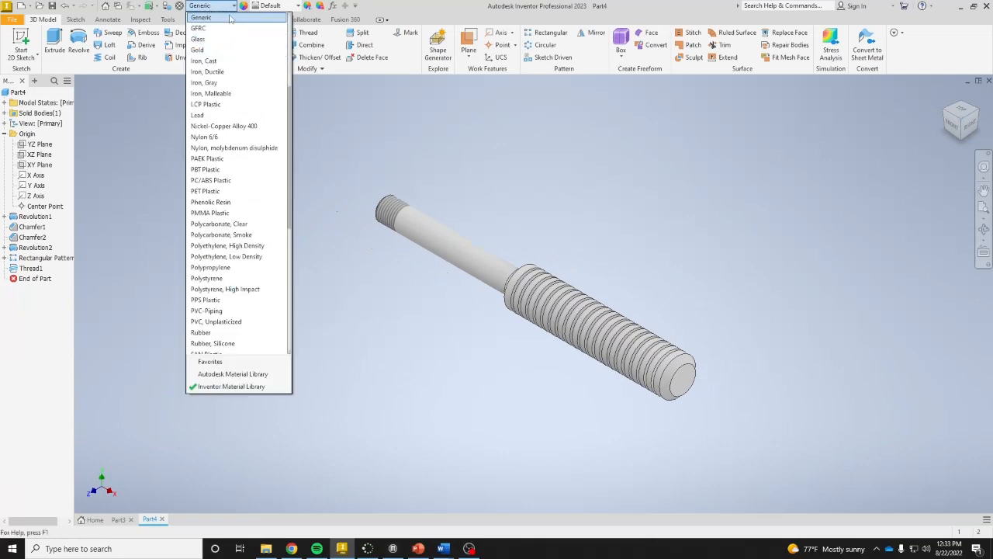
{"action": "scroll", "coordinate": [225, 92], "scroll_direction": "up", "scroll_amount": 3}
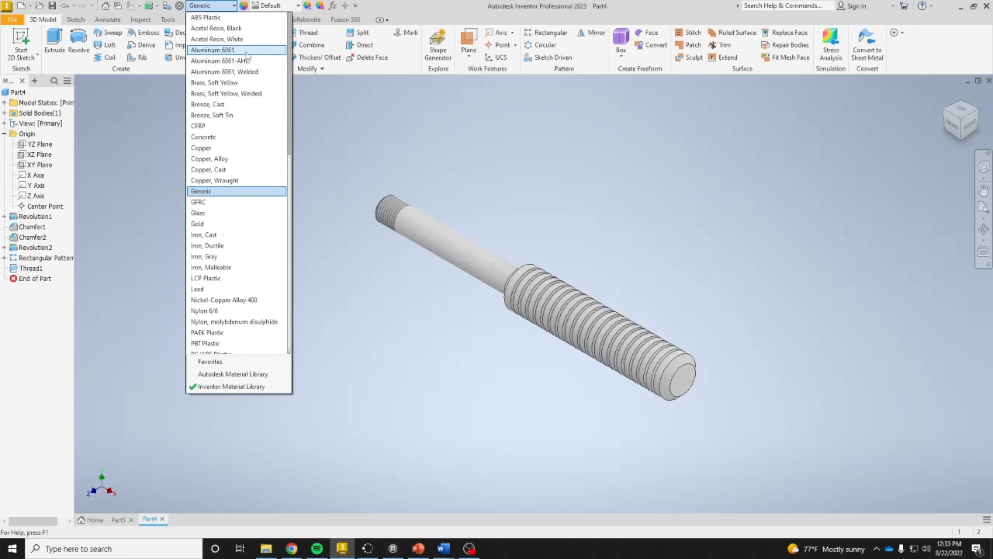
{"action": "left_click", "coordinate": [250, 51]}
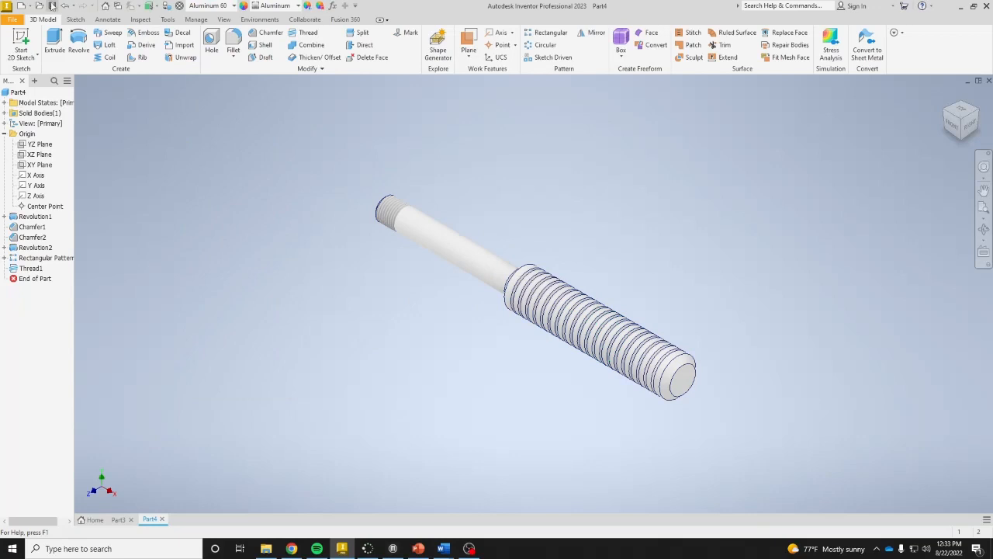
- Save the part as Handle in the Hammer folder, overwriting the existing file of that name
{"action": "left_click", "coordinate": [52, 5]}
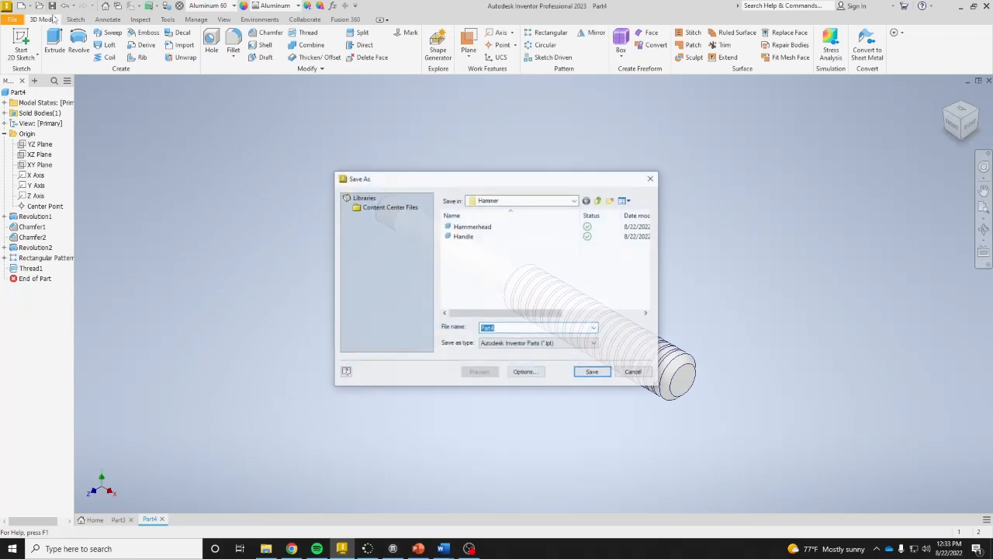
{"action": "left_click", "coordinate": [481, 236]}
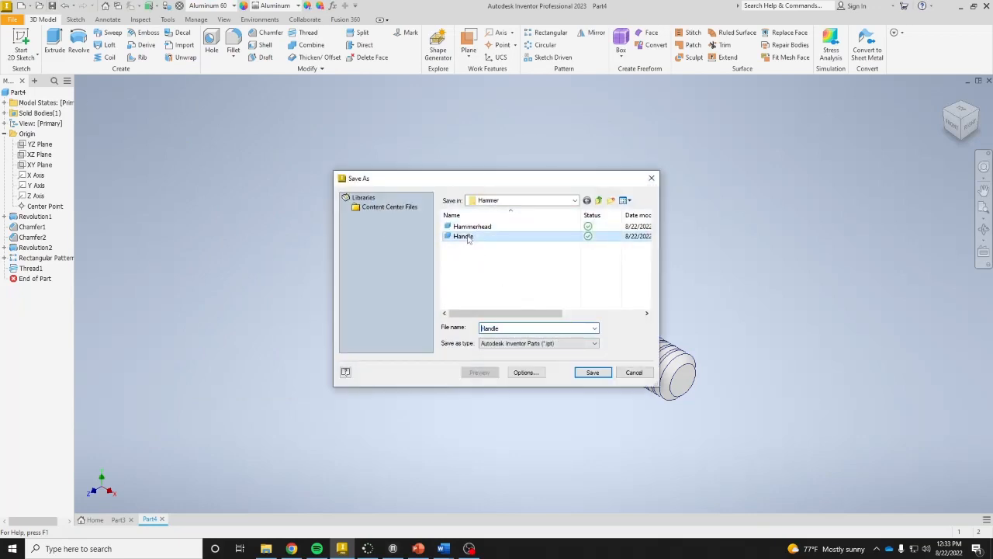
{"action": "left_click", "coordinate": [593, 373]}
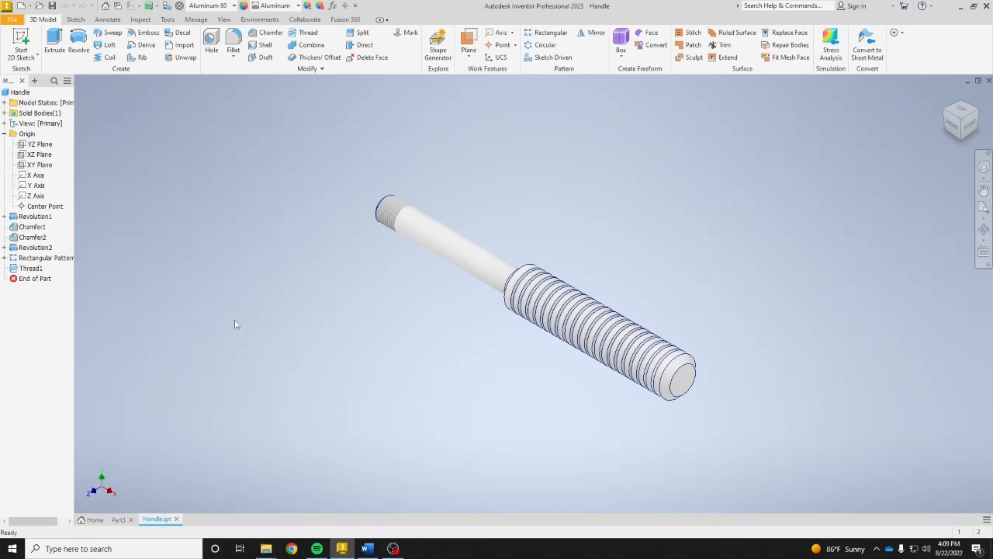
- Create a new assembly from the Standard.iam template and load the Handle part from the Hammer folder for placement
{"action": "left_click", "coordinate": [21, 6]}
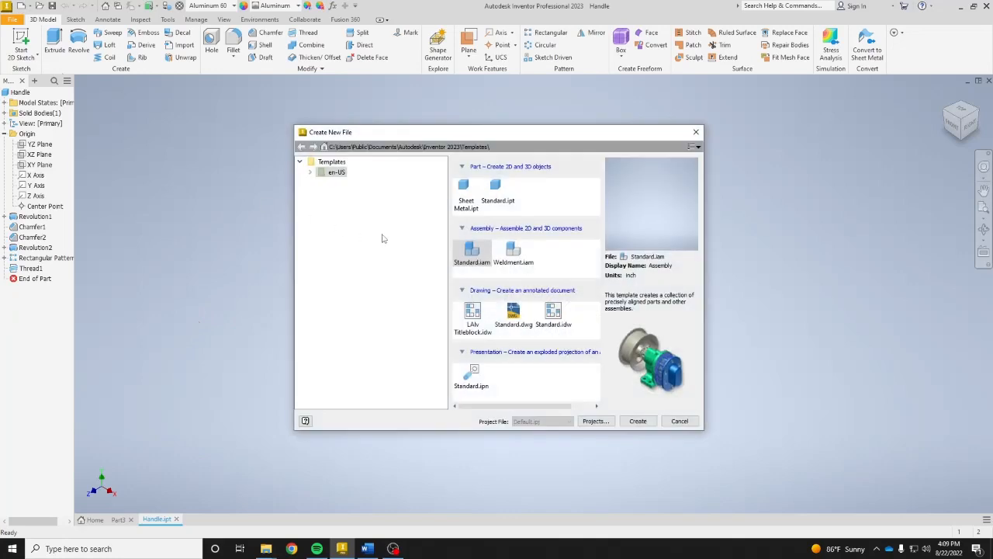
{"action": "double_click", "coordinate": [475, 256]}
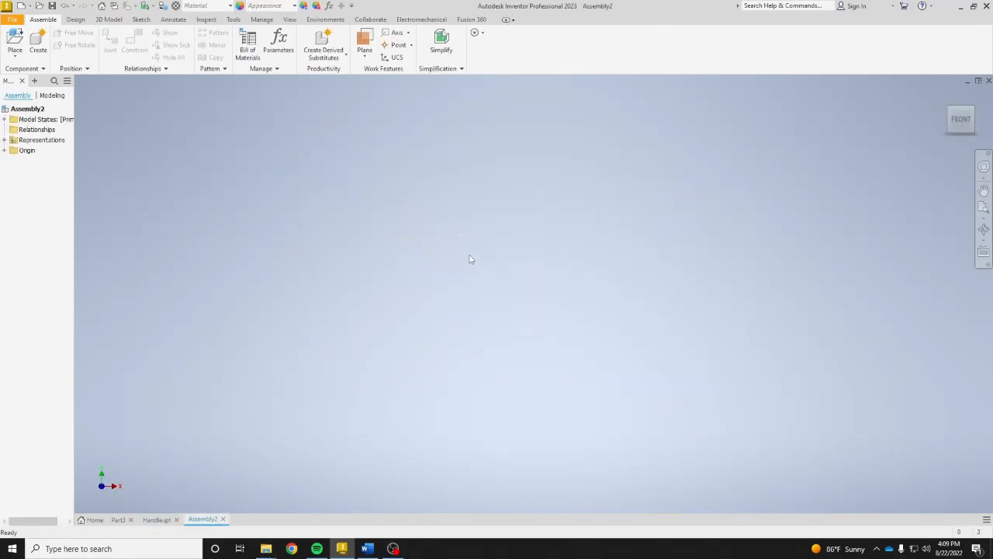
{"action": "left_click", "coordinate": [22, 38]}
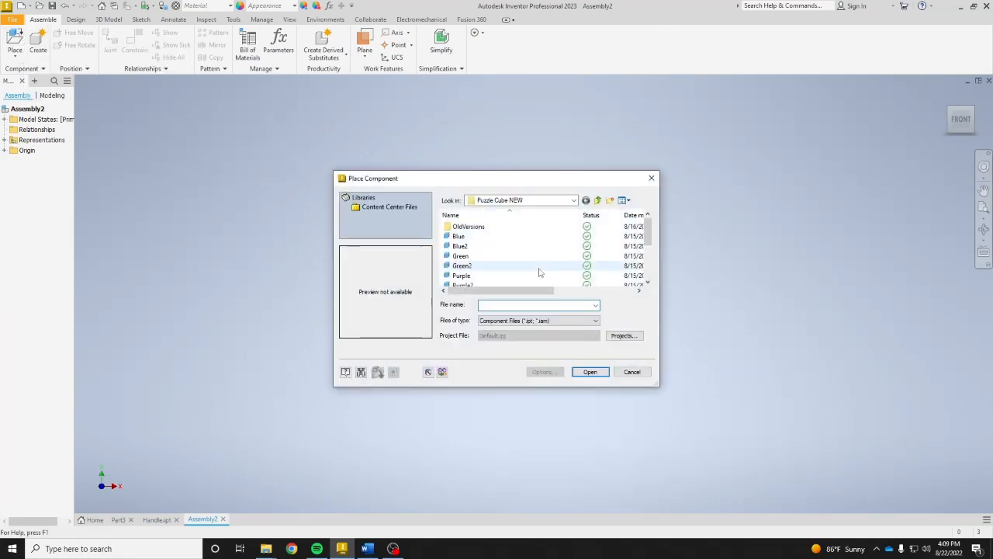
{"action": "left_click", "coordinate": [598, 200]}
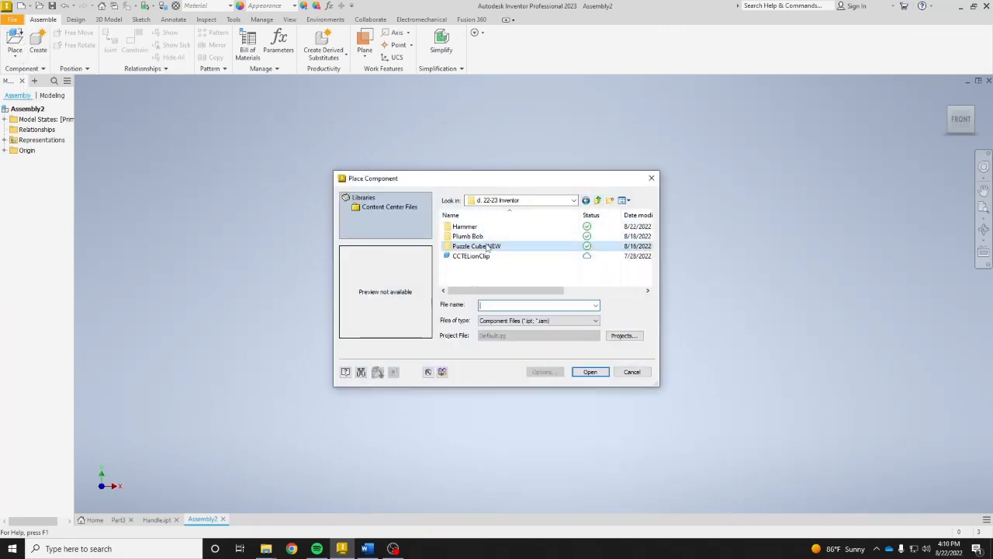
{"action": "double_click", "coordinate": [465, 227]}
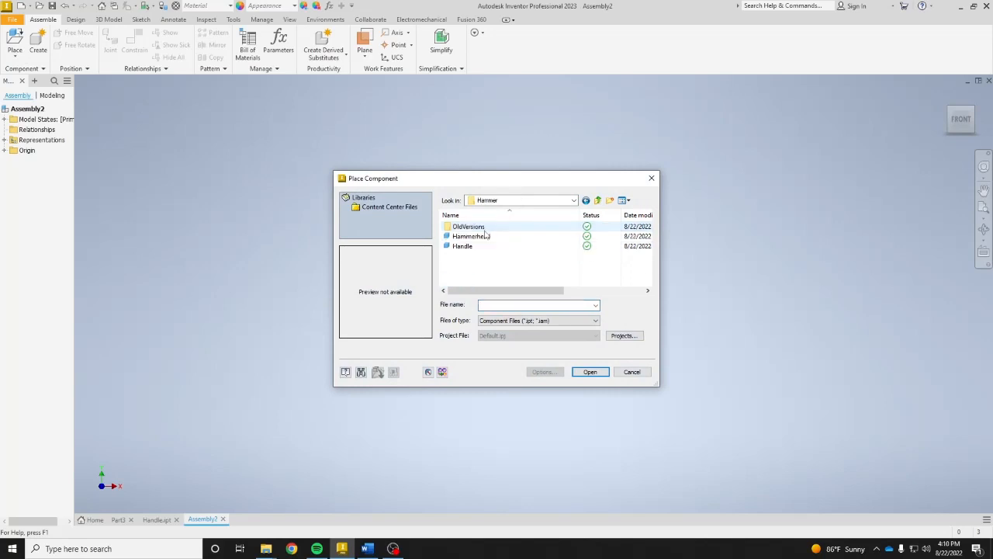
{"action": "left_click", "coordinate": [464, 246]}
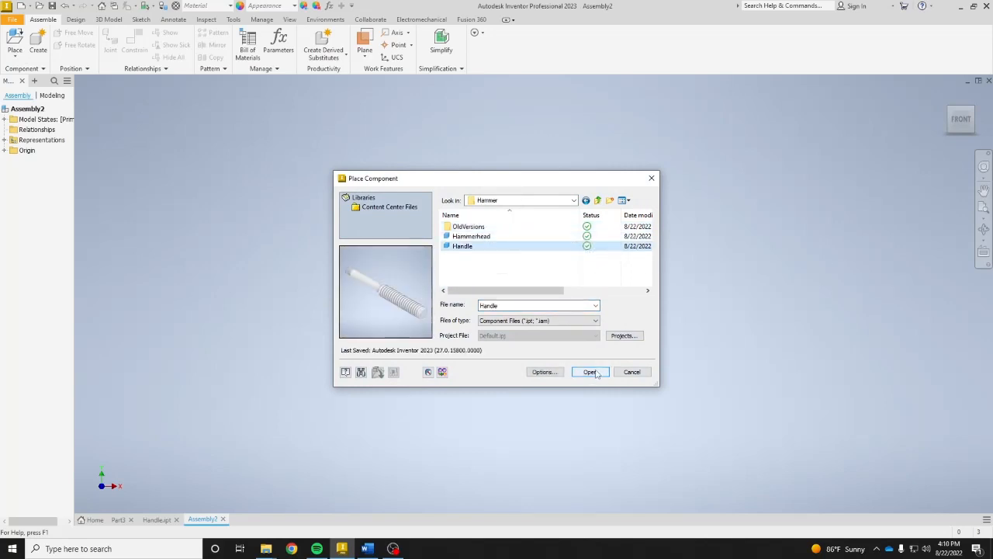
{"action": "left_click", "coordinate": [590, 372]}
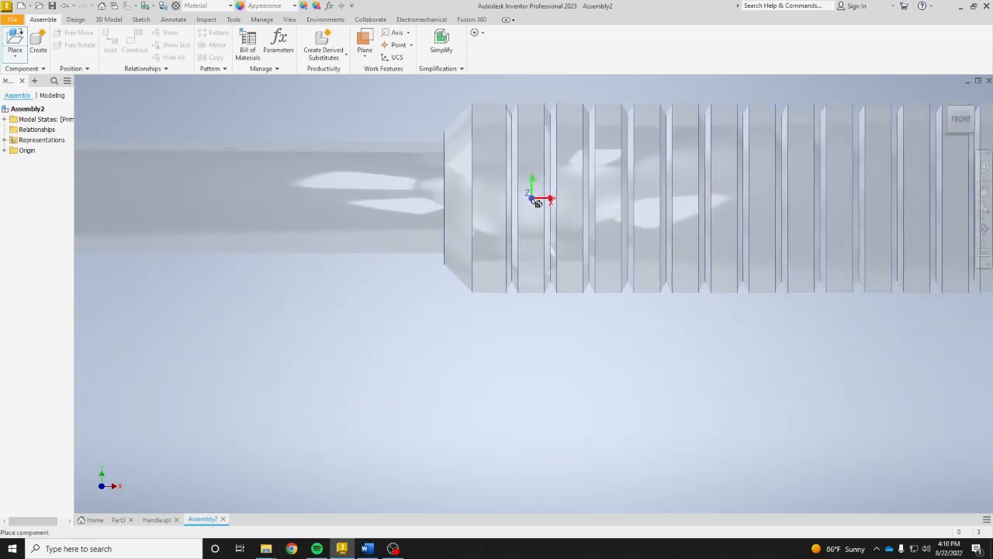
- Place a single handle grounded at the assembly origin and finish the placement
{"action": "scroll", "coordinate": [534, 200], "scroll_direction": "down", "scroll_amount": 5}
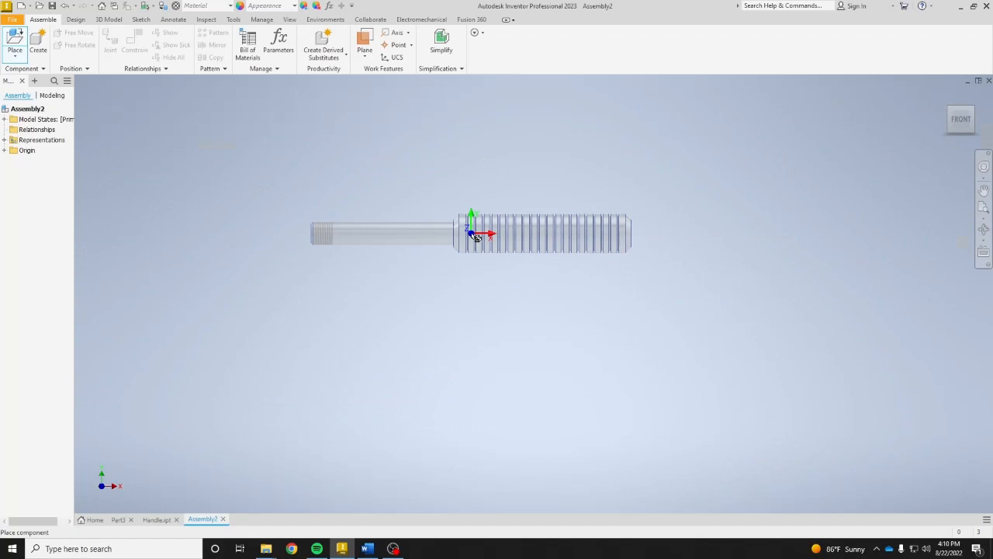
{"action": "right_click", "coordinate": [472, 236]}
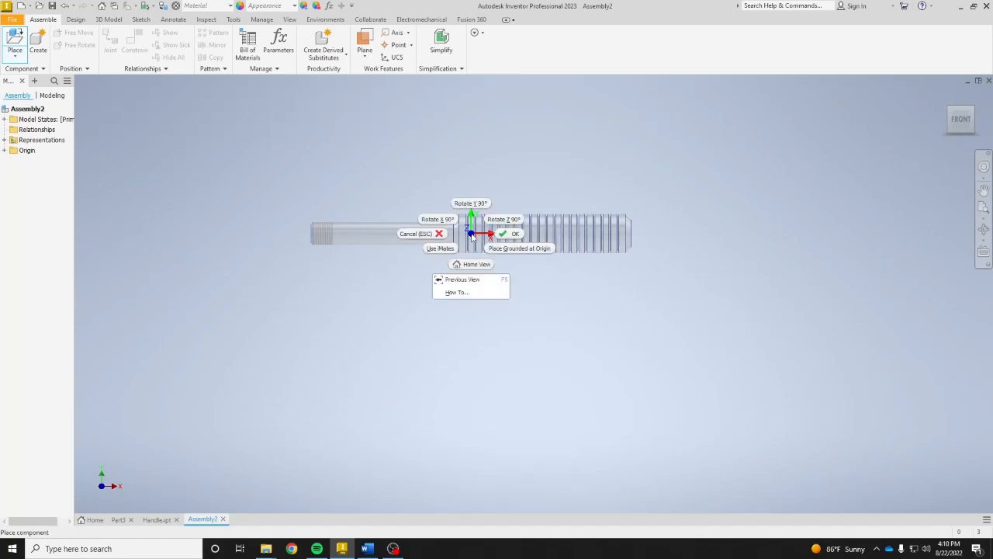
{"action": "left_click", "coordinate": [534, 250]}
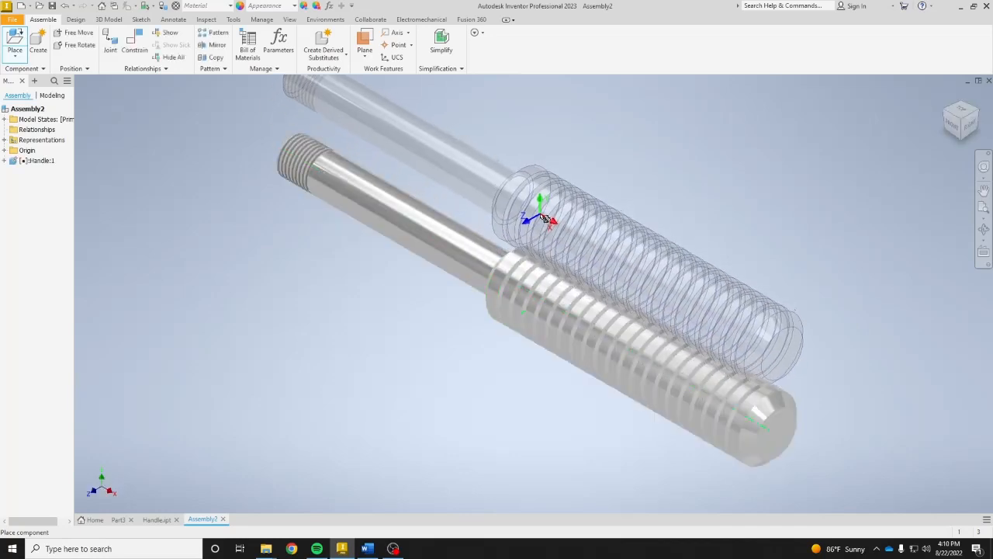
{"action": "right_click", "coordinate": [565, 223]}
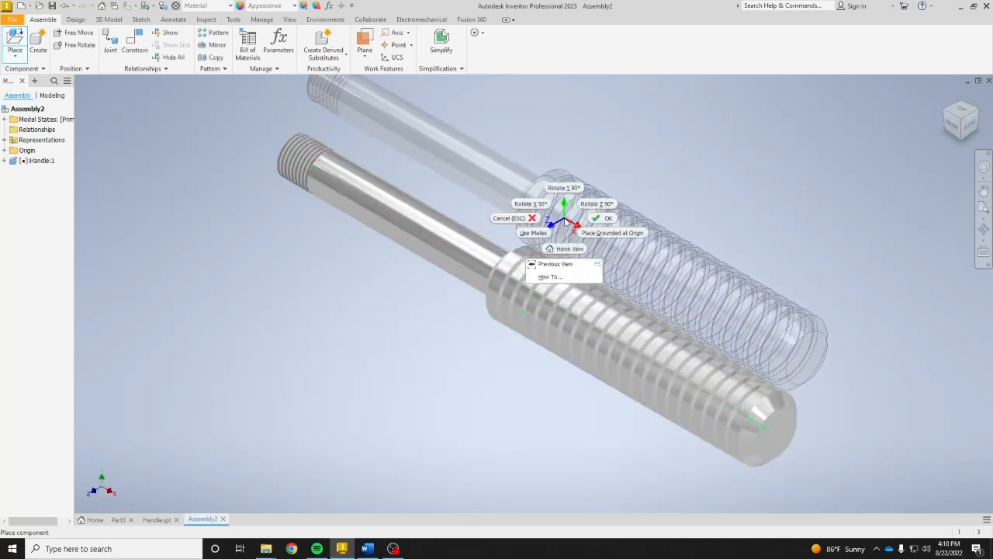
{"action": "left_click", "coordinate": [606, 218]}
- Place one Hammerhead part from the Hammer folder in open space beyond the handle's threaded end
{"action": "left_click", "coordinate": [15, 42]}
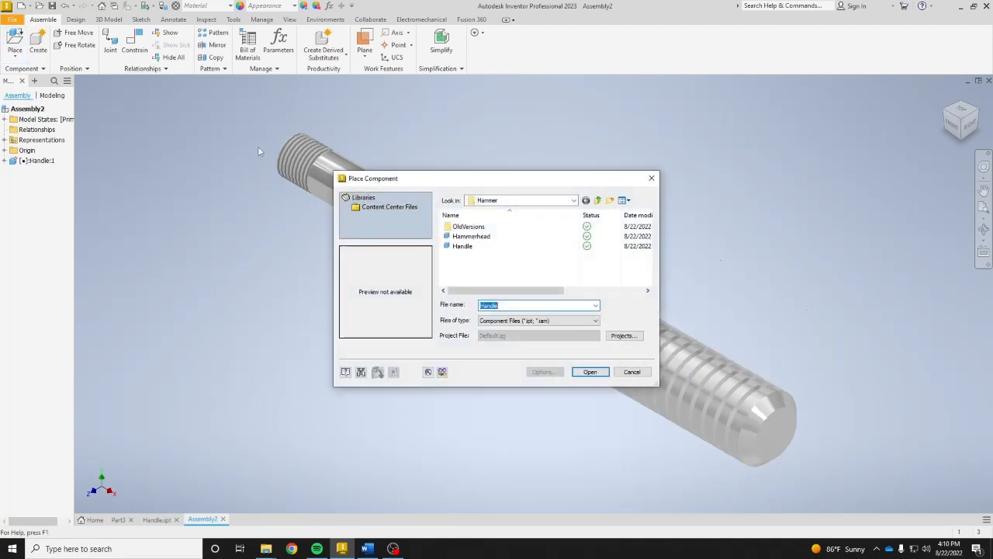
{"action": "left_click", "coordinate": [471, 236]}
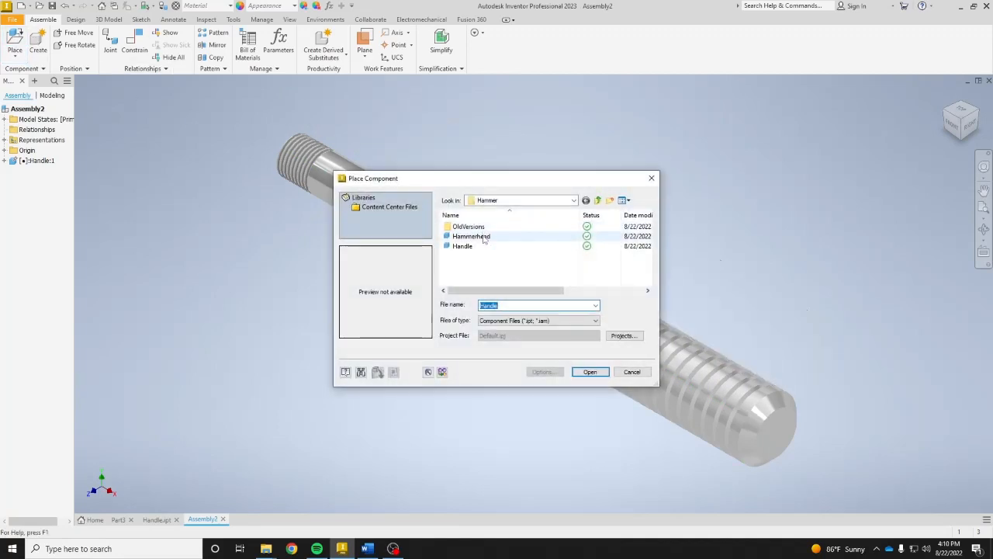
{"action": "left_click", "coordinate": [592, 373]}
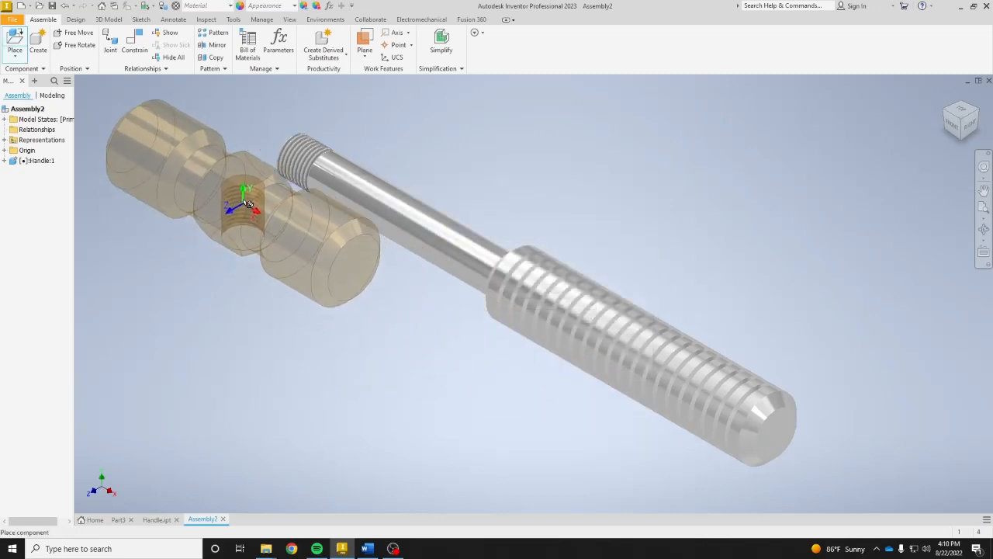
{"action": "scroll", "coordinate": [256, 182], "scroll_direction": "up", "scroll_amount": 2}
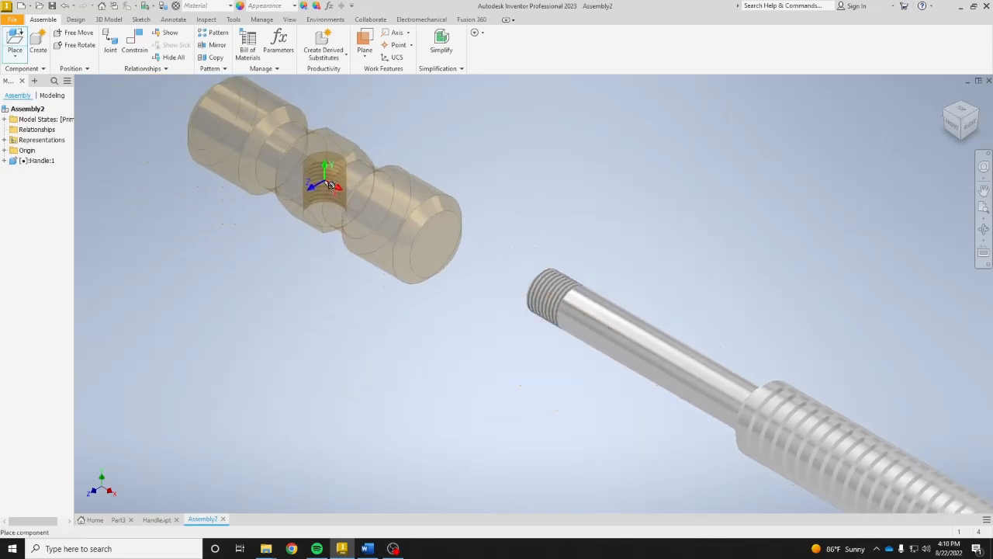
{"action": "left_click", "coordinate": [330, 184]}
{"action": "right_click", "coordinate": [326, 185]}
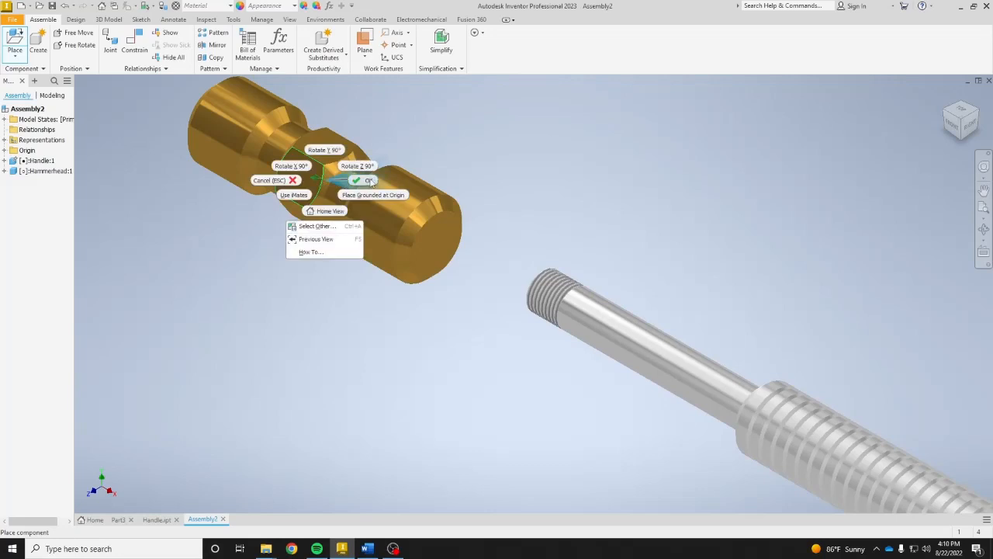
{"action": "left_click", "coordinate": [368, 180]}
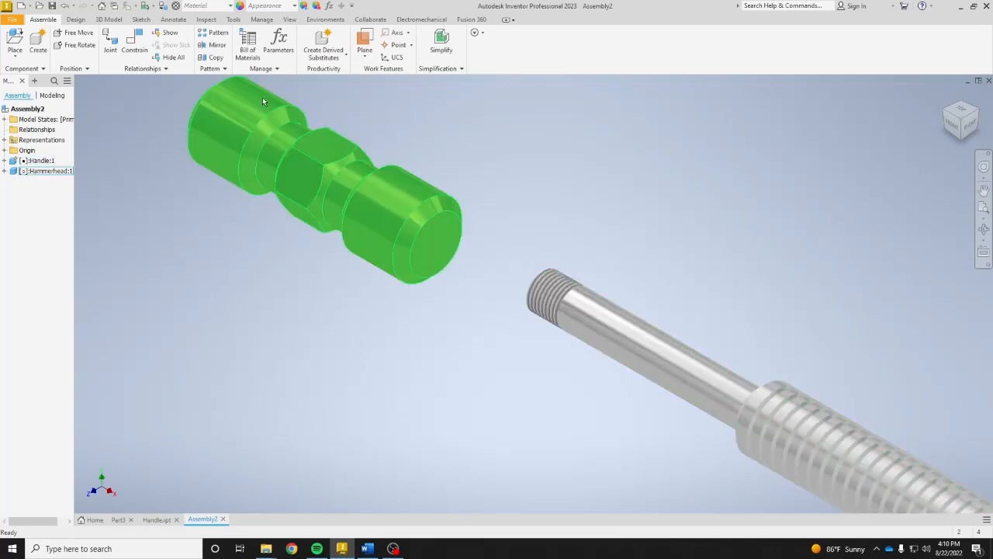
- Free-rotate the hammerhead so its threaded hole faces the handle's threaded end
{"action": "left_click", "coordinate": [78, 45]}
{"action": "left_click", "coordinate": [333, 178]}
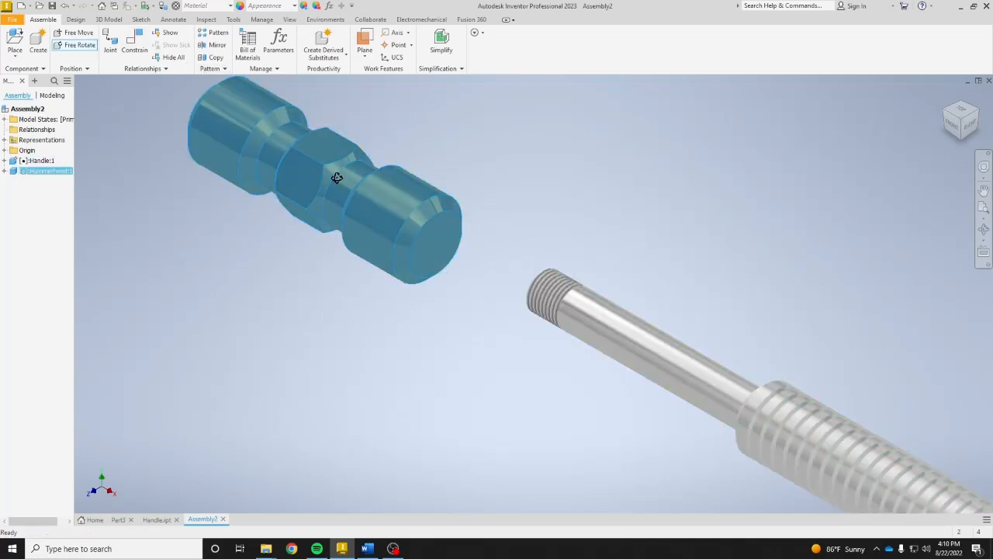
{"action": "left_click_drag", "start_coordinate": [359, 185], "coordinate": [442, 163]}
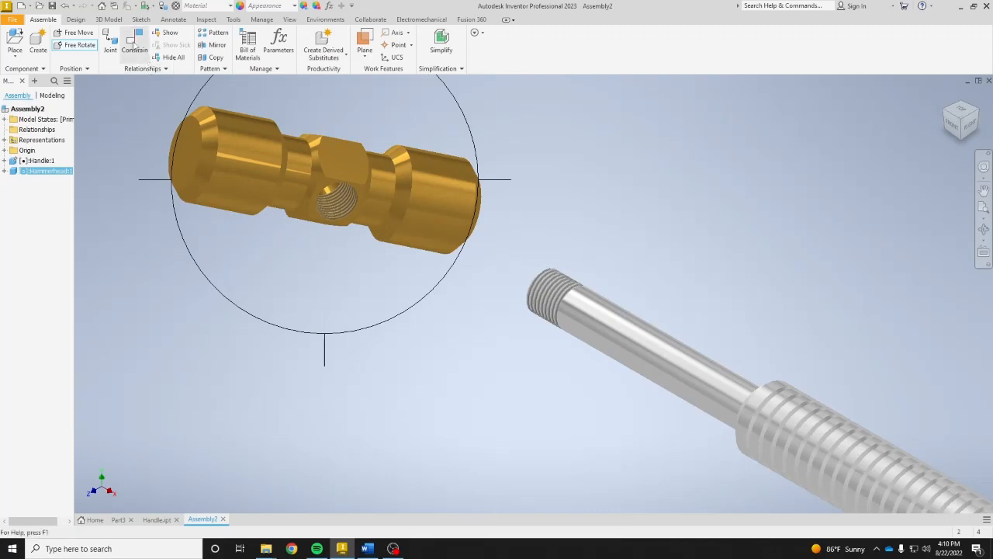
{"action": "key", "text": "Escape"}
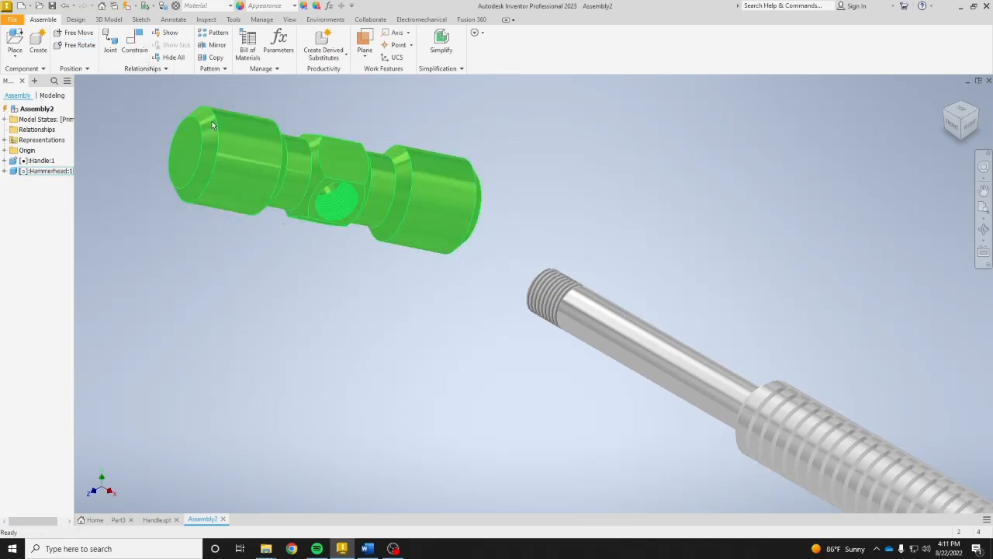
- Mate the axis of the hammerhead's threaded hole to the axis of the handle's threaded shaft with 0.000 in offset
{"action": "left_click", "coordinate": [133, 50]}
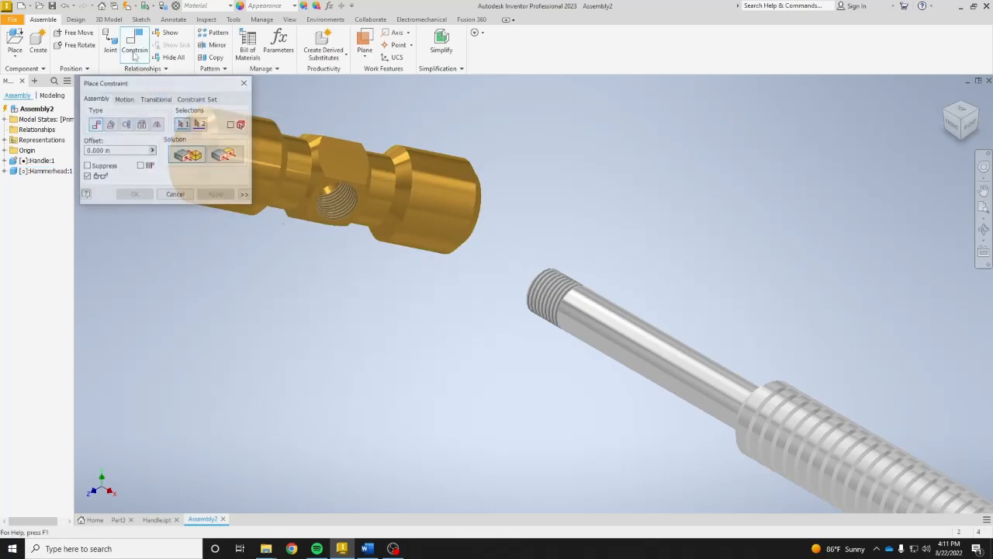
{"action": "left_click", "coordinate": [338, 204]}
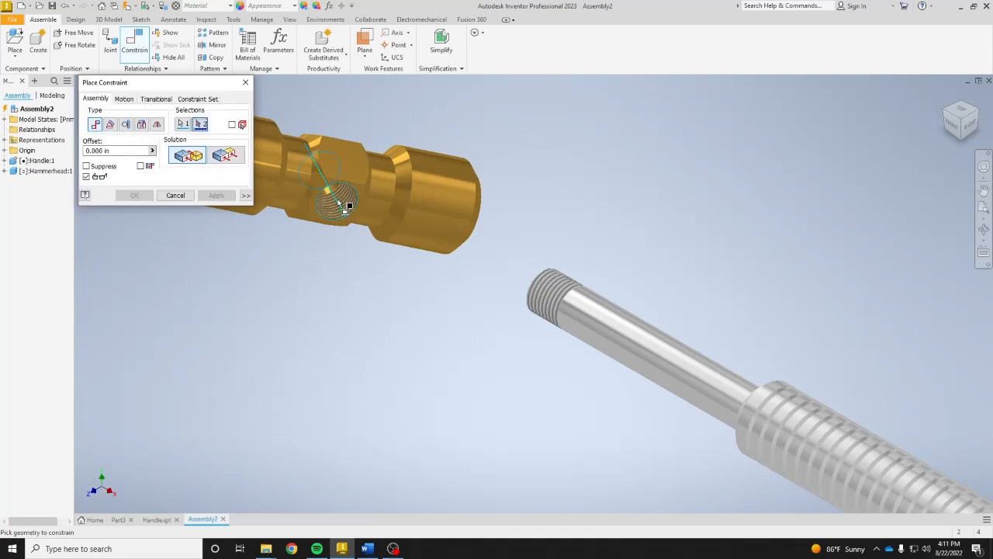
{"action": "left_click", "coordinate": [553, 299]}
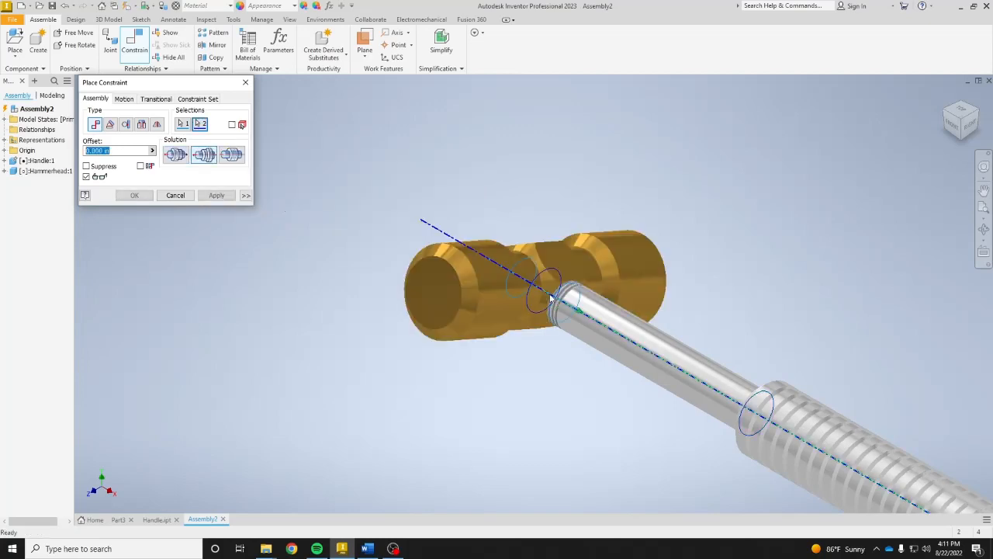
{"action": "left_click", "coordinate": [214, 196]}
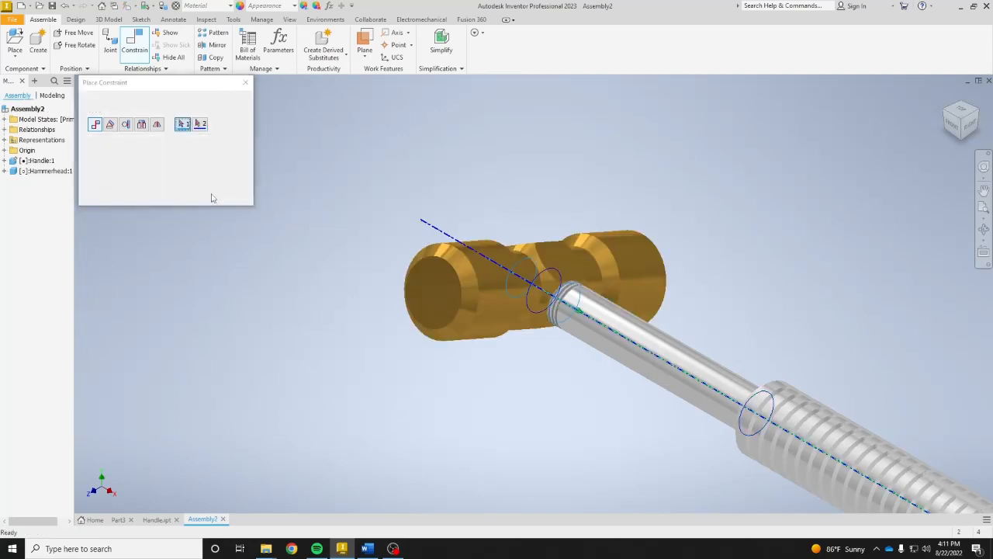
{"action": "left_click", "coordinate": [175, 196]}
- Slide the hammerhead clear of the handle and mate the center of the hole's inner circular edge to the center of the shaft's threaded end edge
{"action": "left_click_drag", "start_coordinate": [543, 291], "coordinate": [401, 246]}
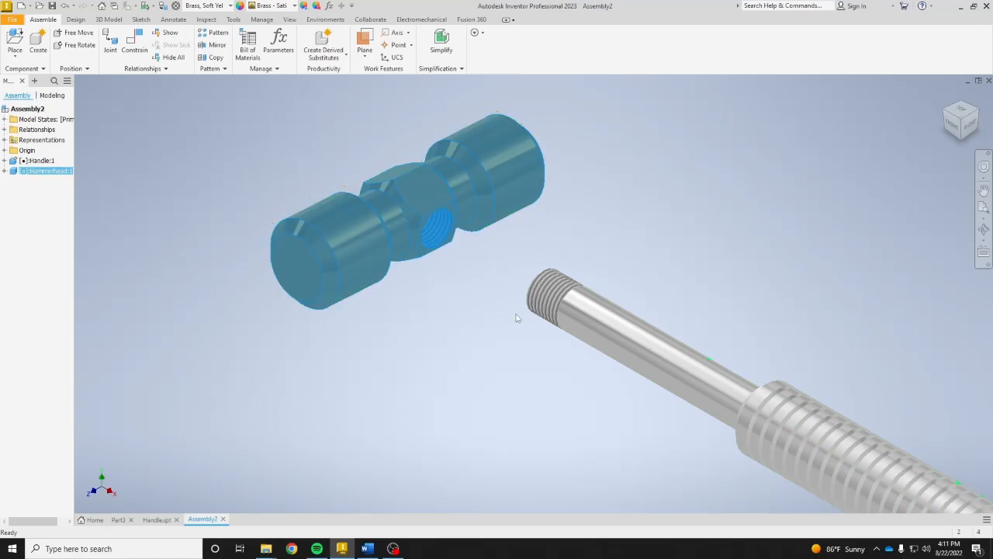
{"action": "left_click", "coordinate": [134, 43]}
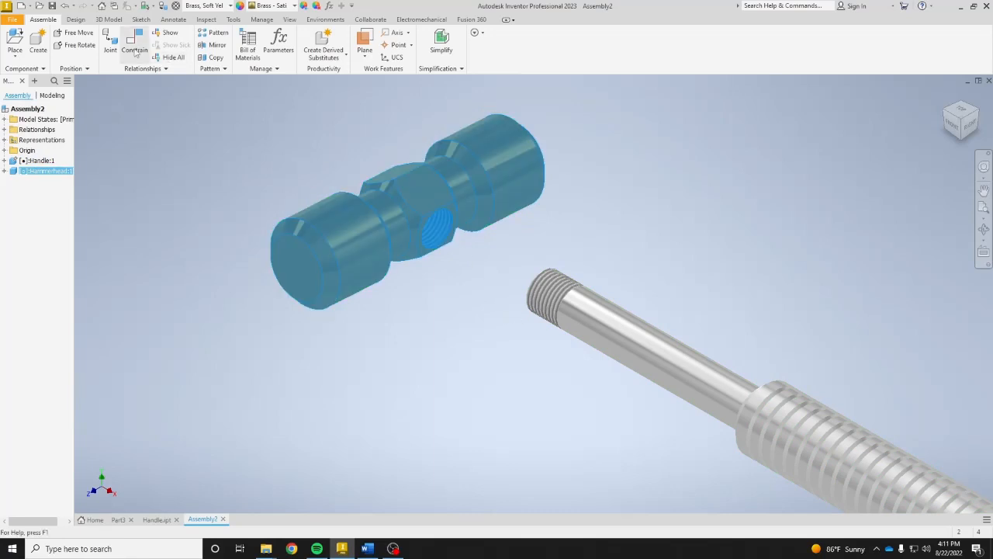
{"action": "left_click_drag", "start_coordinate": [972, 132], "coordinate": [936, 124]}
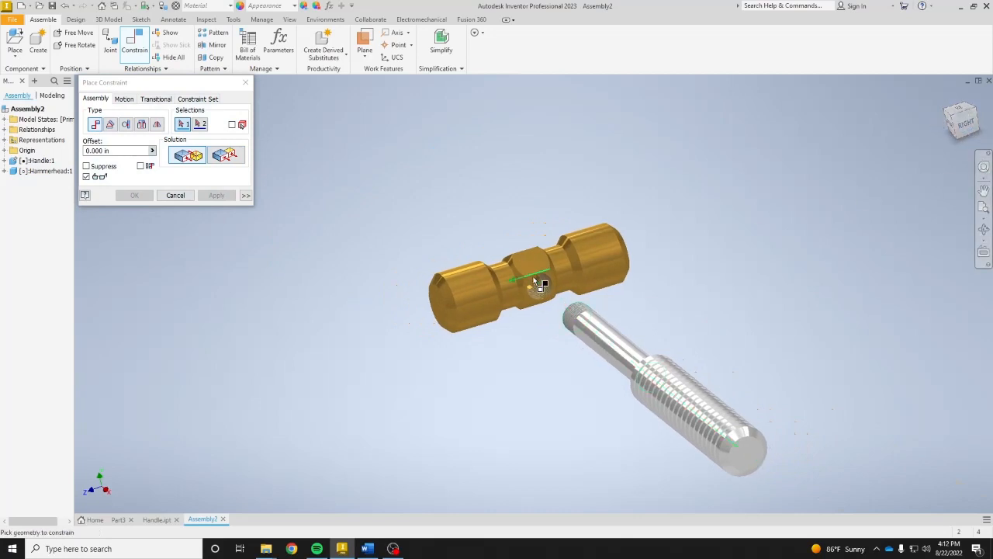
{"action": "scroll", "coordinate": [538, 284], "scroll_direction": "up", "scroll_amount": 5}
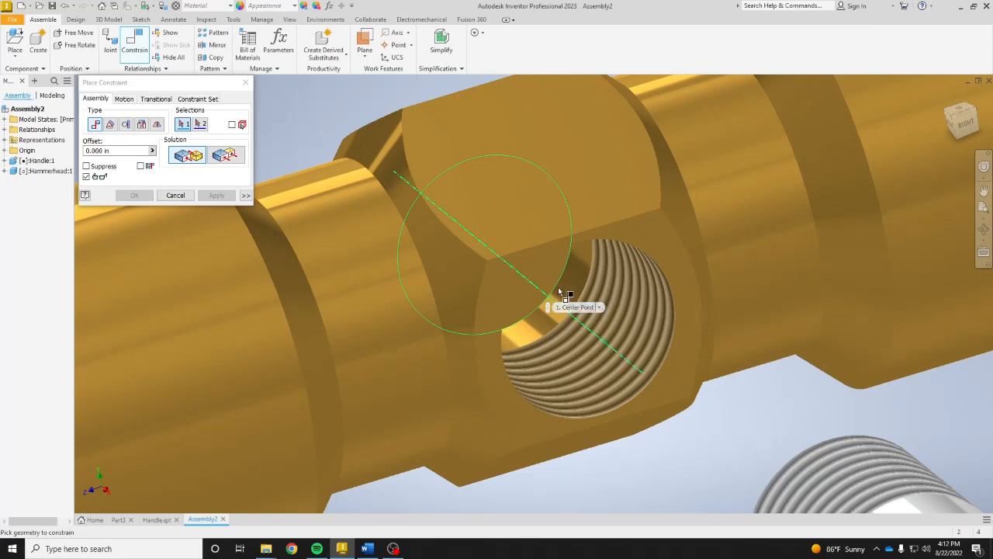
{"action": "left_click", "coordinate": [560, 292]}
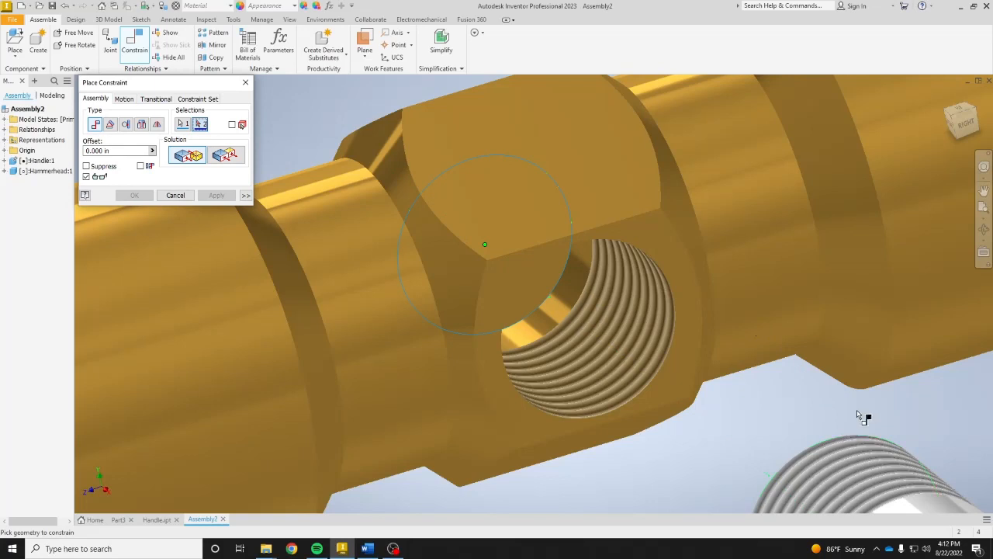
{"action": "middle_click_drag", "start_coordinate": [868, 411], "coordinate": [634, 267]}
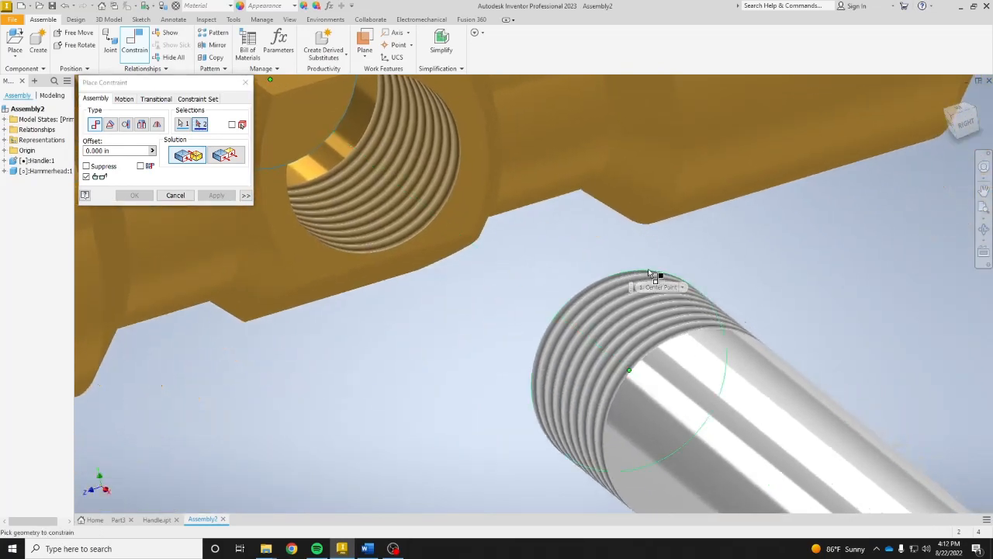
{"action": "left_click", "coordinate": [648, 268]}
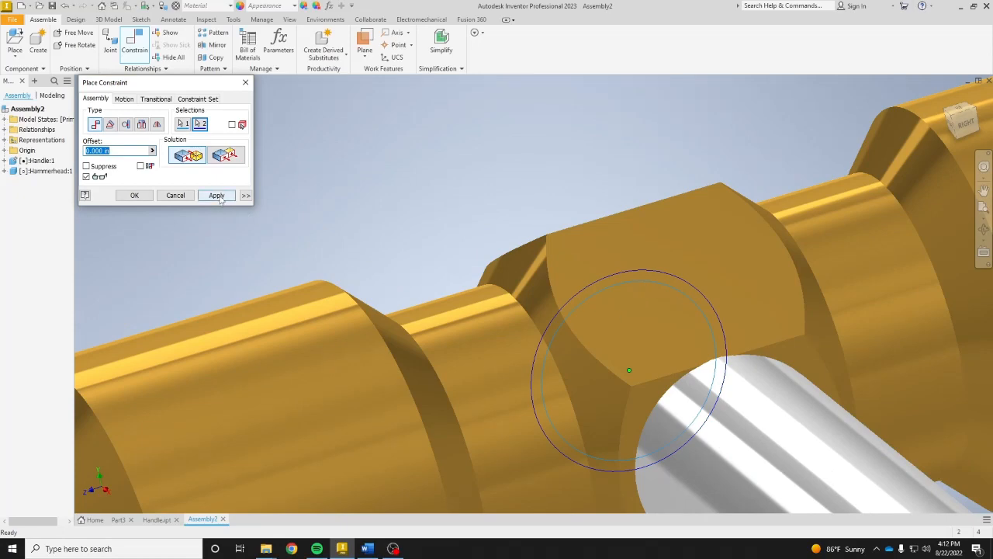
{"action": "left_click", "coordinate": [216, 195]}
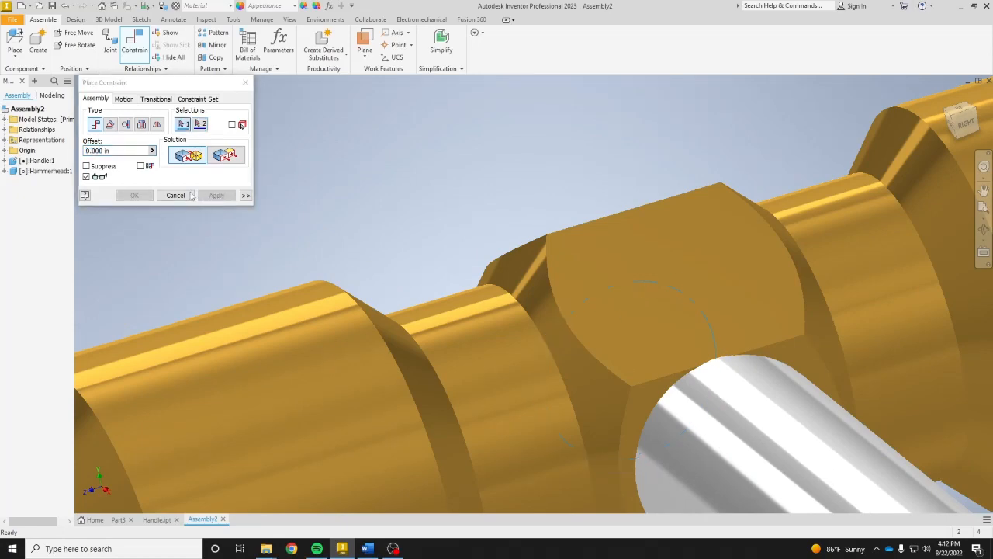
{"action": "left_click", "coordinate": [189, 196]}
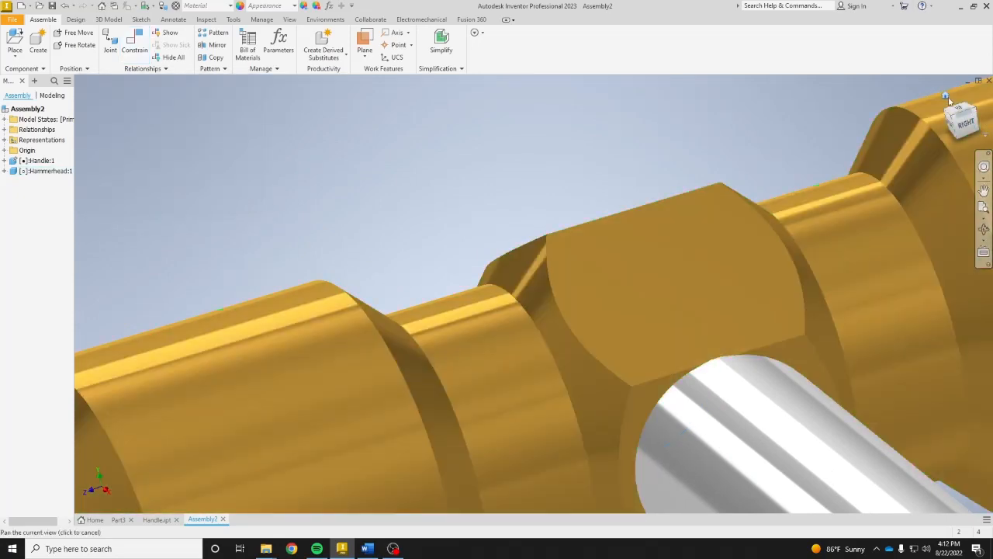
- Return to the home view and turn the hammerhead slightly about the handle's axis
{"action": "left_click", "coordinate": [947, 97]}
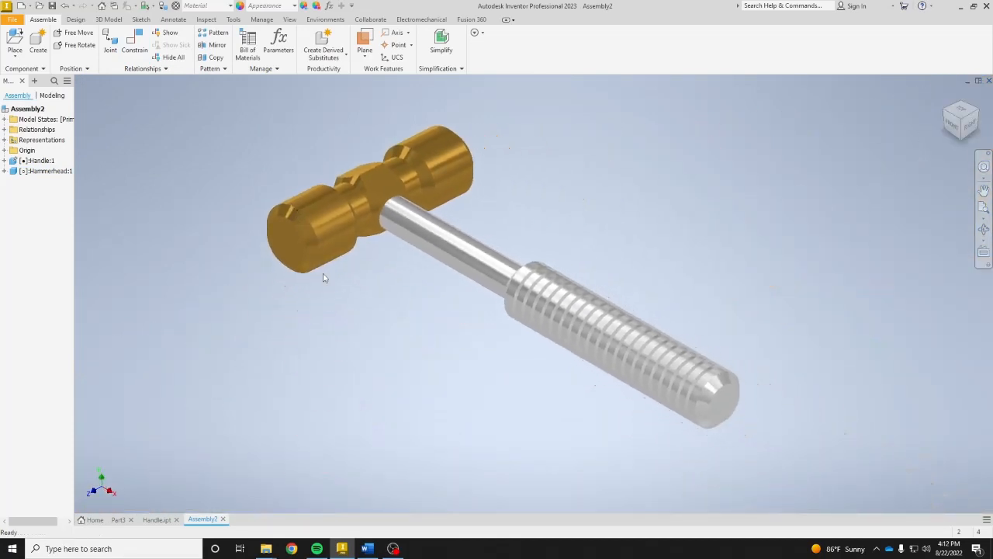
{"action": "left_click_drag", "start_coordinate": [264, 219], "coordinate": [289, 262]}
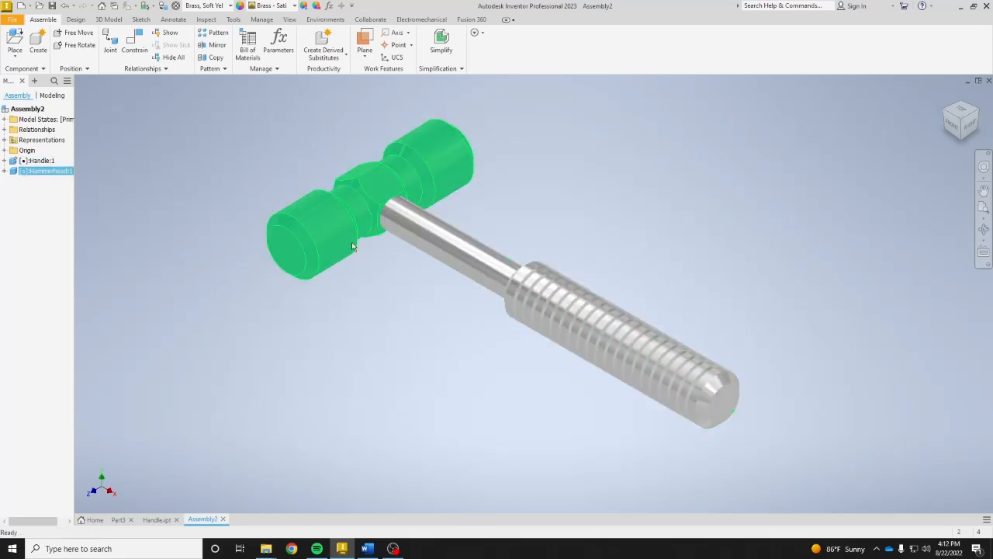
- Save the assembly as Hammer Assy in the Hammer folder
{"action": "key", "text": "ctrl+s"}
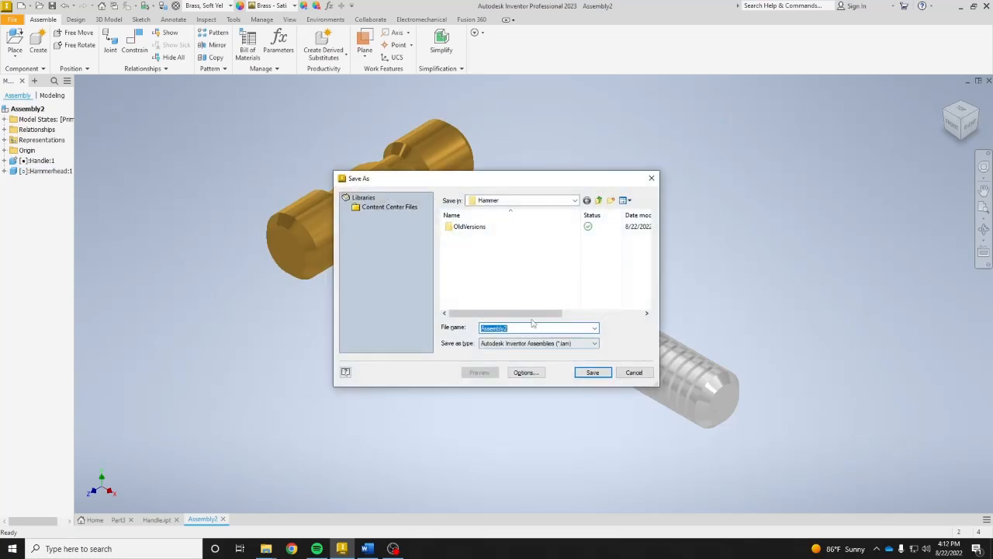
{"action": "type", "text": "A"}
{"action": "type", "text": "Hammer "}
{"action": "type", "text": "Assy"}
{"action": "key", "text": "Return"}
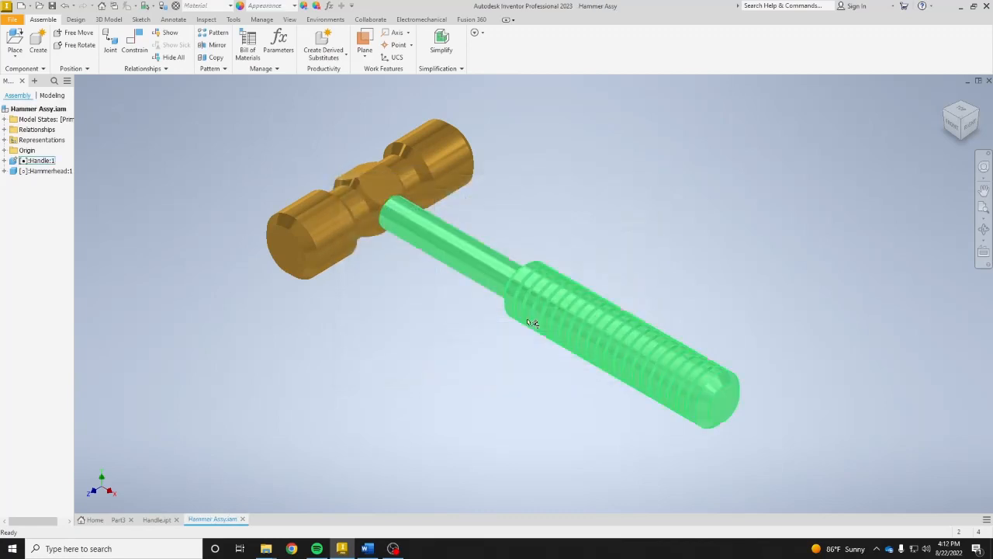
- Create a presentation from the Standard.ipn template and insert the Hammer Assy assembly from the Hammer folder
{"action": "left_click", "coordinate": [19, 6]}
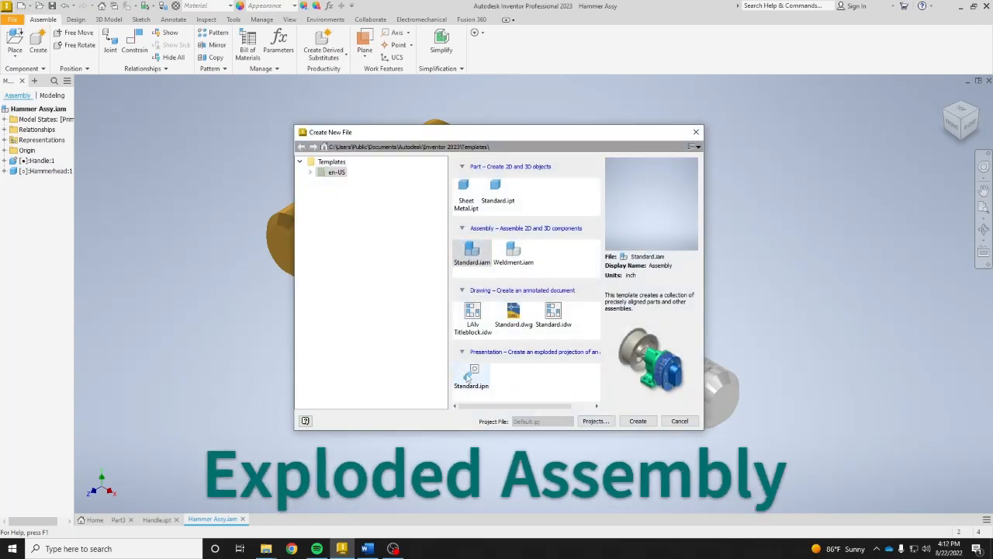
{"action": "double_click", "coordinate": [473, 375]}
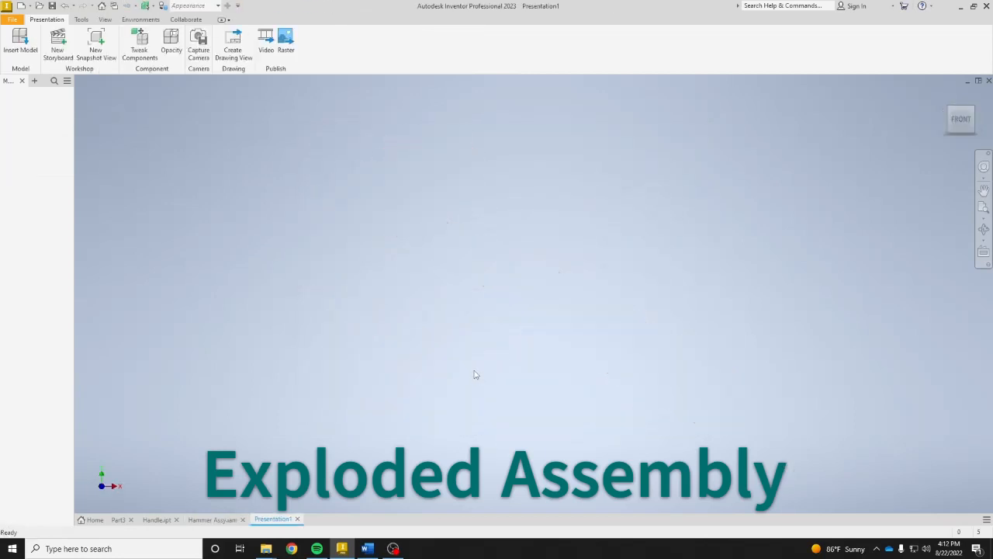
{"action": "left_click", "coordinate": [598, 201]}
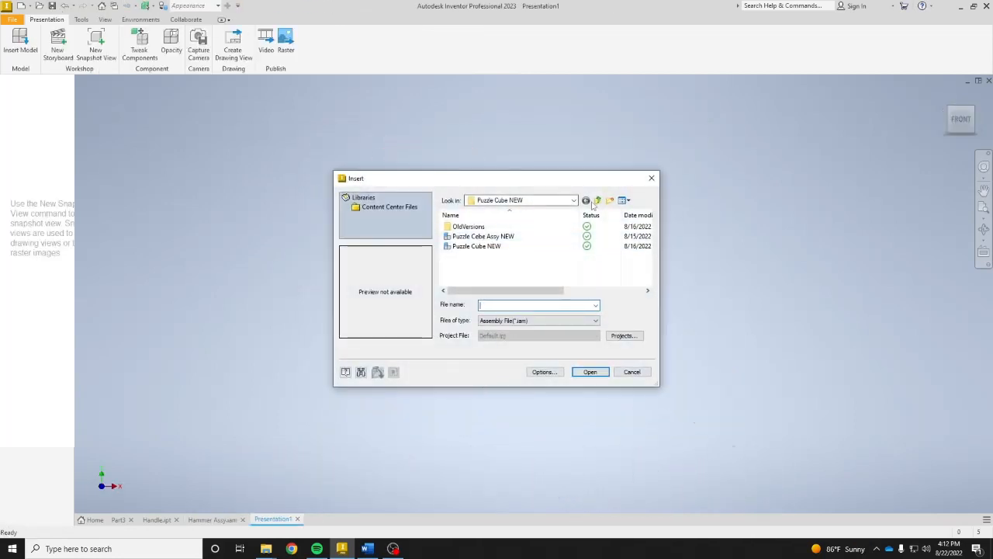
{"action": "double_click", "coordinate": [465, 226]}
{"action": "left_click", "coordinate": [472, 236]}
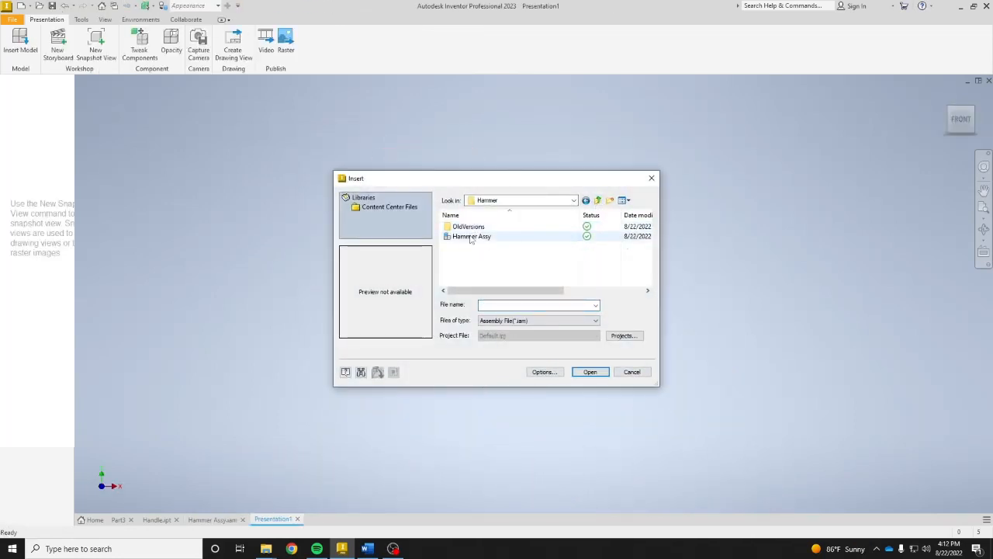
{"action": "left_click", "coordinate": [590, 372]}
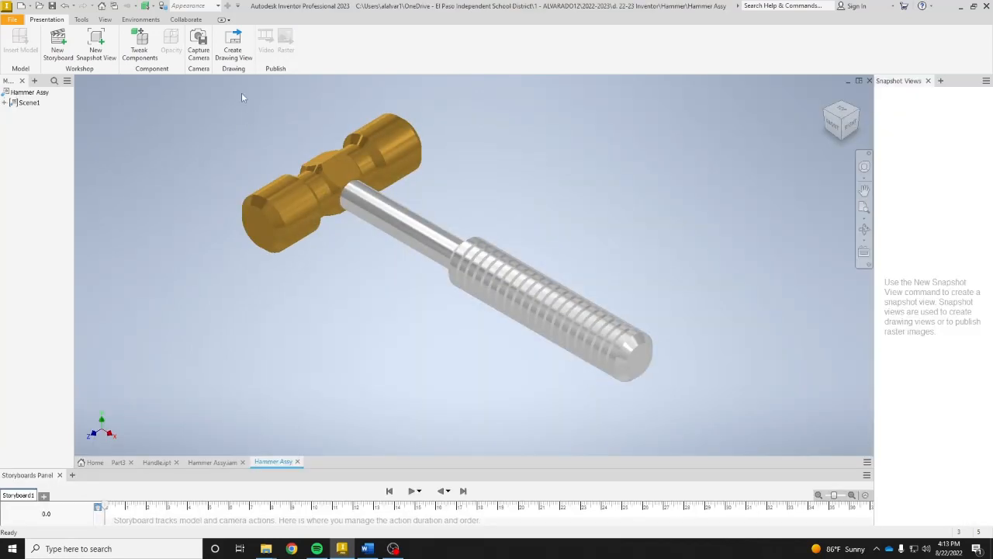
{"action": "left_click", "coordinate": [146, 40]}
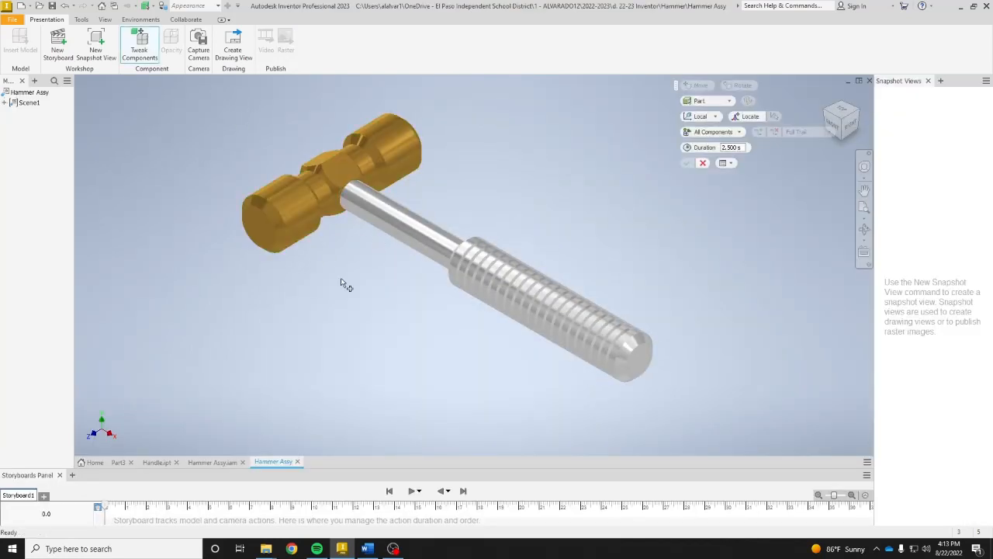
{"action": "middle_click_drag", "start_coordinate": [373, 259], "coordinate": [420, 297]}
{"action": "key", "text": "Escape"}
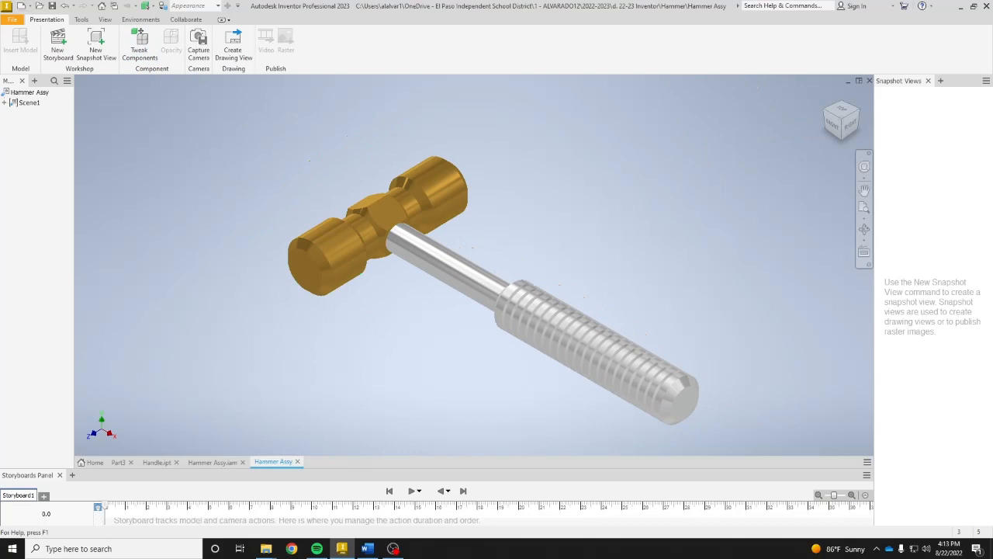
- Tweak the handle 2 in along its X axis, away from the hammerhead, to explode the assembly
{"action": "left_click", "coordinate": [140, 49]}
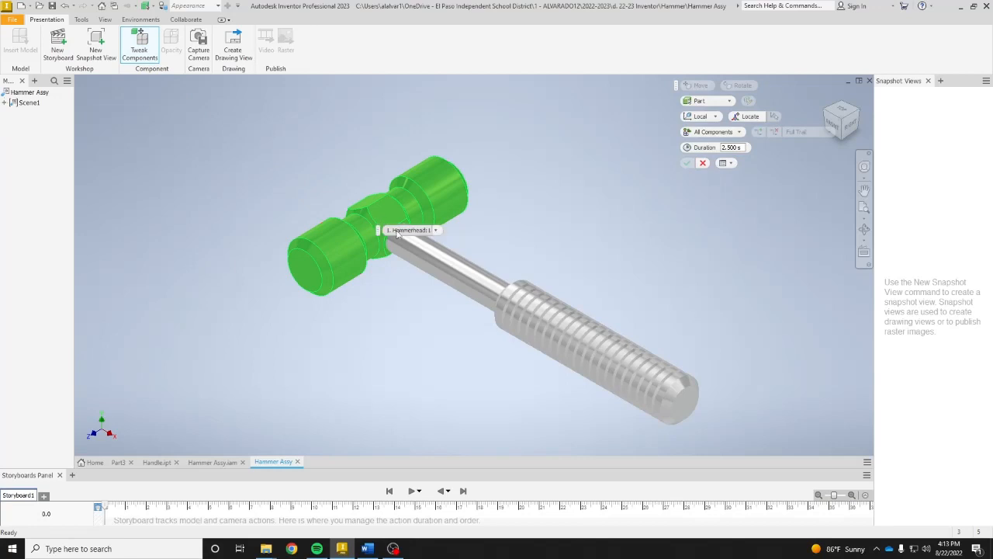
{"action": "left_click", "coordinate": [435, 259]}
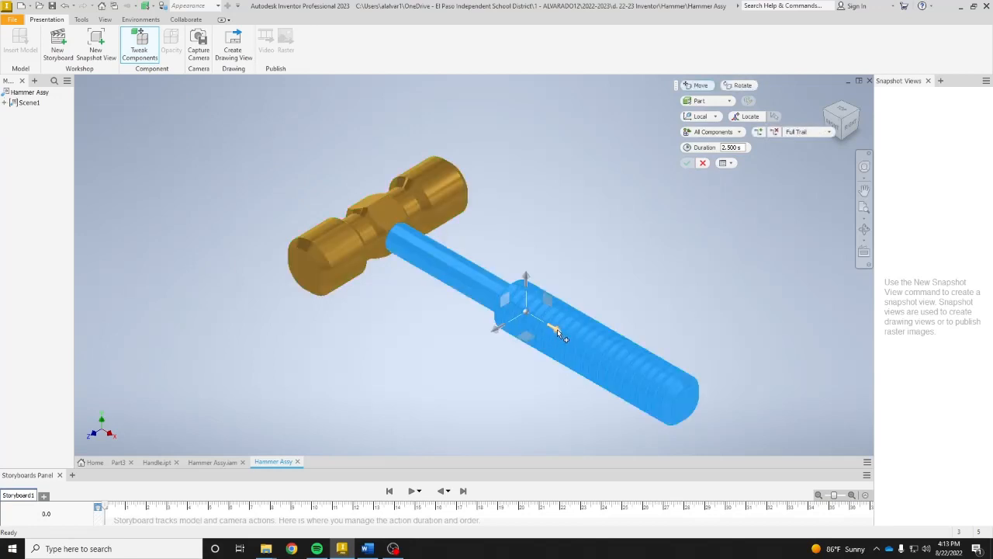
{"action": "left_click_drag", "start_coordinate": [557, 331], "coordinate": [585, 350]}
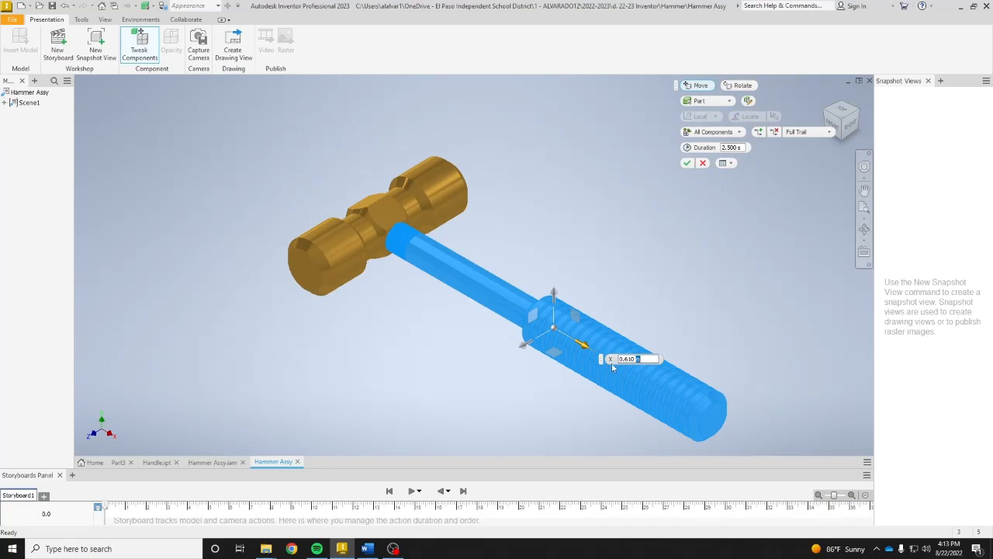
{"action": "left_click_drag", "start_coordinate": [644, 359], "coordinate": [611, 361]}
{"action": "type", "text": "2"}
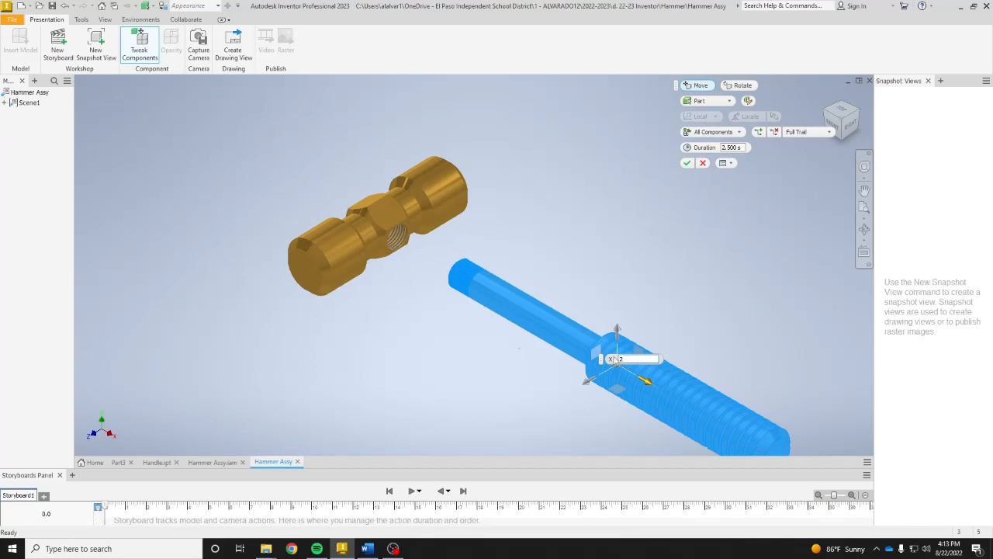
{"action": "key", "text": "Return"}
- Play back the storyboard of the exploded hammer and save the presentation as Hammer Assy in the Hammer folder
{"action": "middle_click_drag", "start_coordinate": [603, 290], "coordinate": [538, 239]}
{"action": "left_click", "coordinate": [411, 491]}
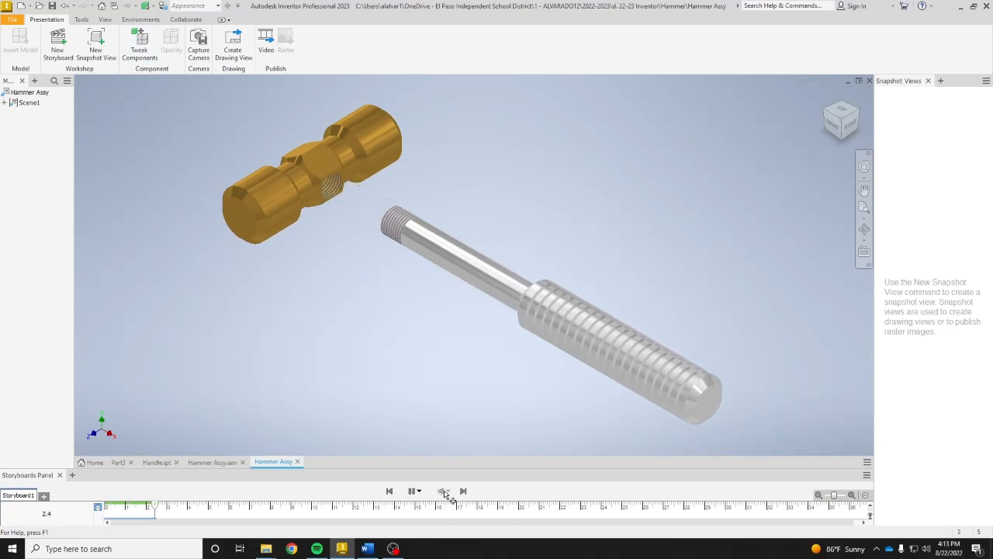
{"action": "left_click", "coordinate": [443, 491]}
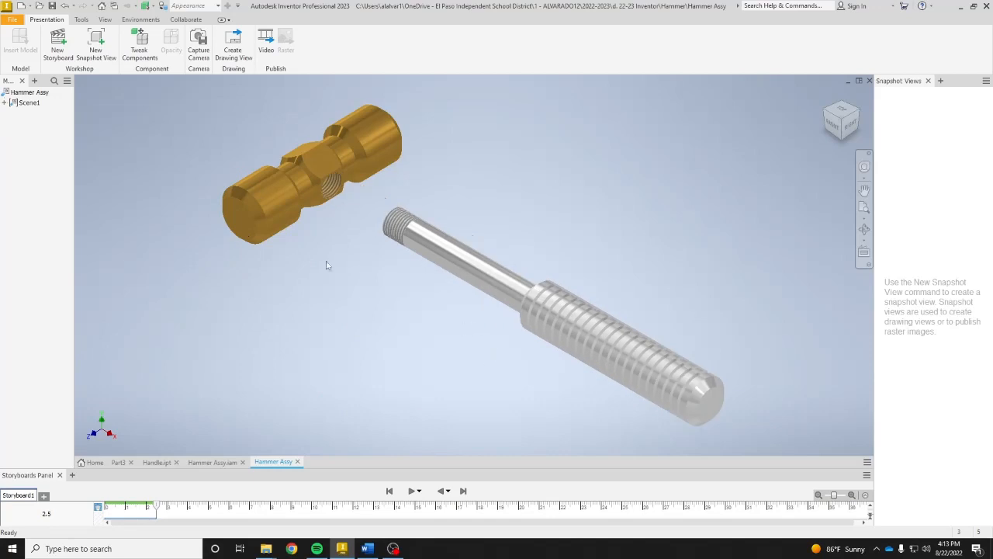
{"action": "left_click", "coordinate": [52, 6]}
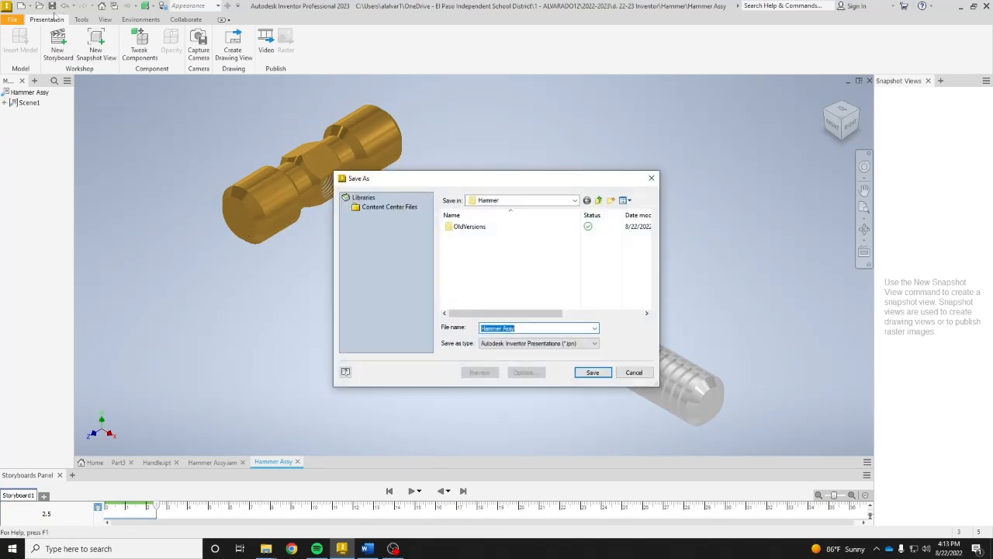
{"action": "left_click", "coordinate": [593, 376]}
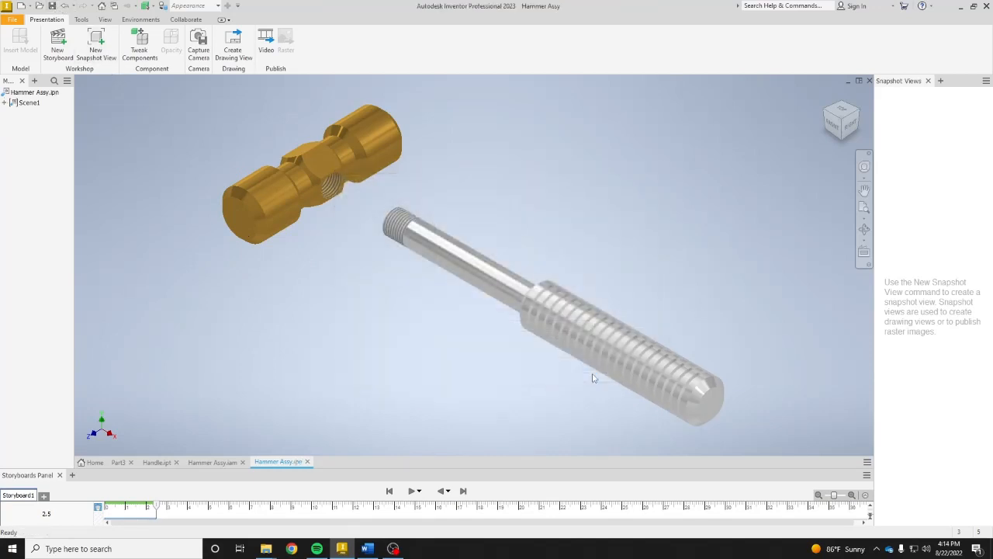
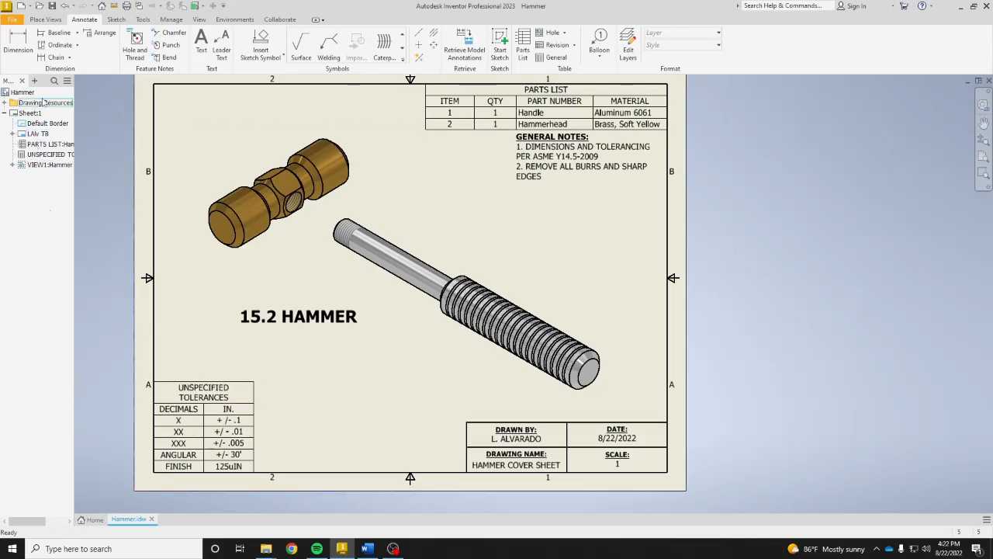
- Add a new sheet to the Hammer drawing and load the Hammerhead part for a base view
{"action": "right_click", "coordinate": [33, 220]}
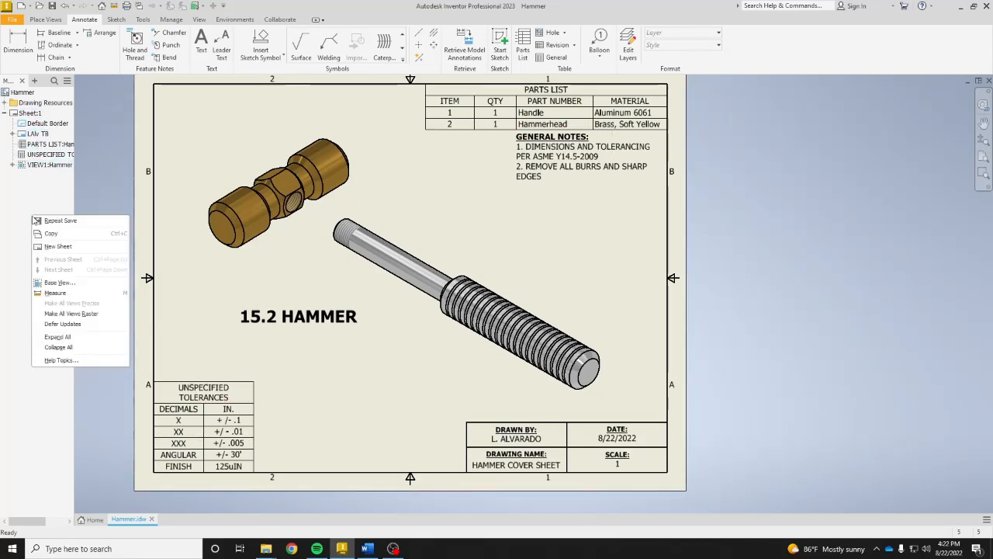
{"action": "left_click", "coordinate": [50, 247]}
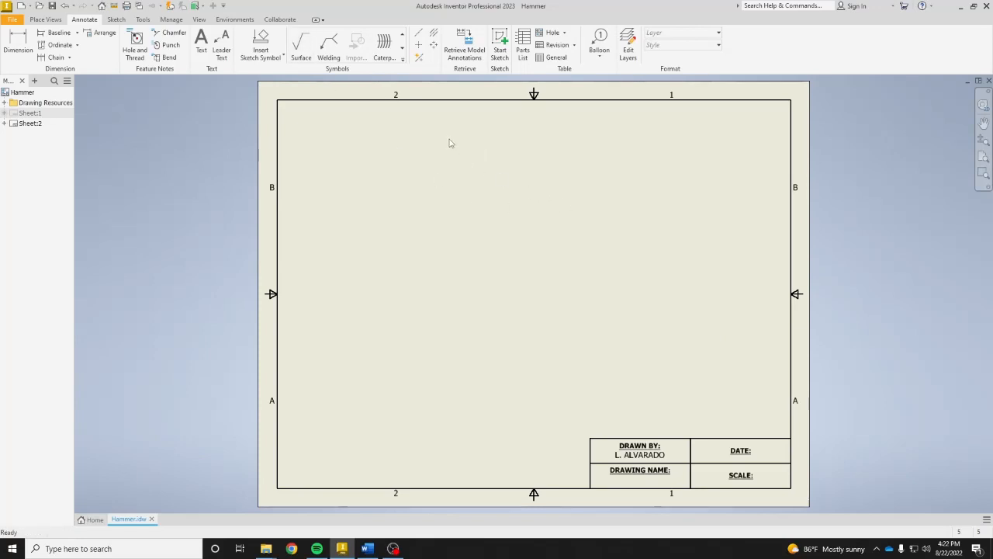
{"action": "left_click", "coordinate": [45, 20]}
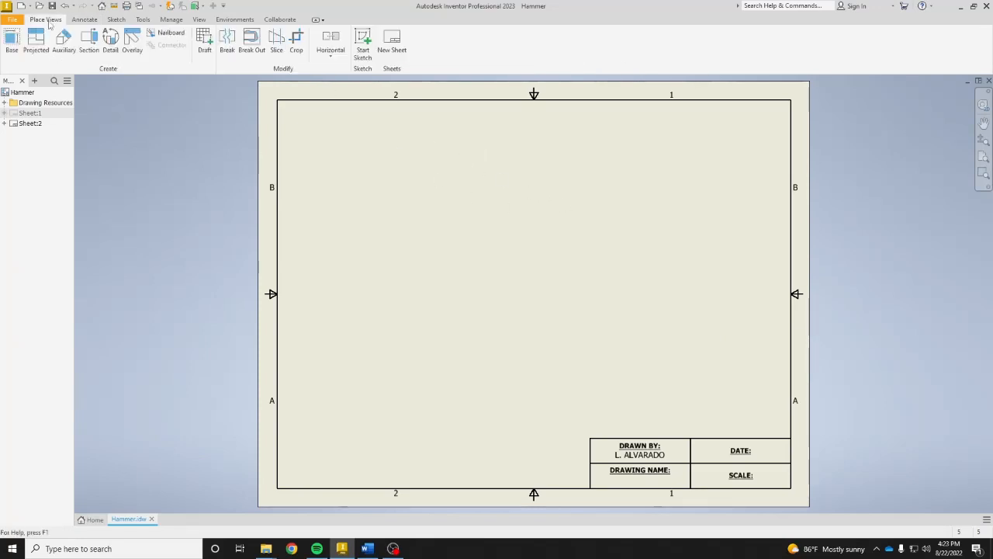
{"action": "left_click", "coordinate": [11, 41]}
{"action": "left_click", "coordinate": [879, 143]}
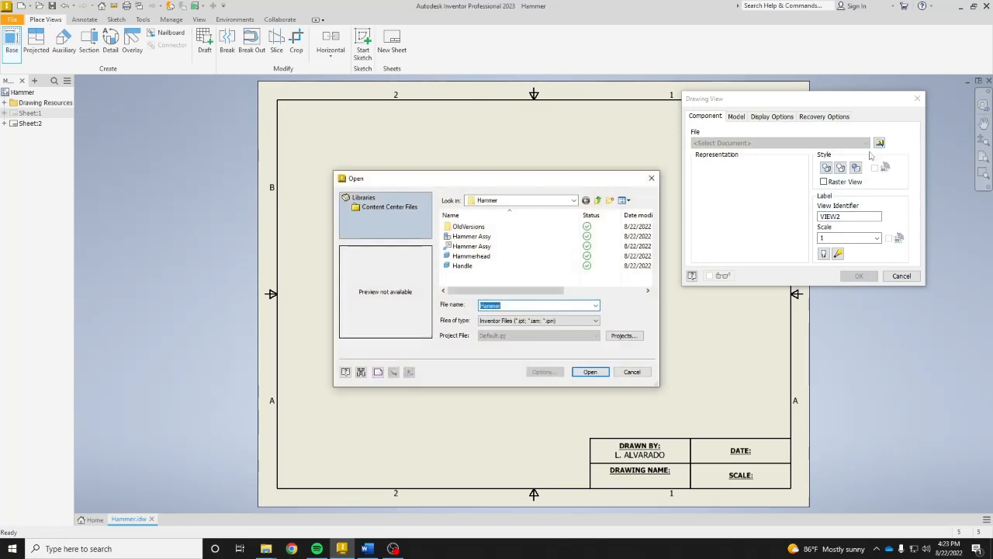
{"action": "left_click", "coordinate": [471, 256]}
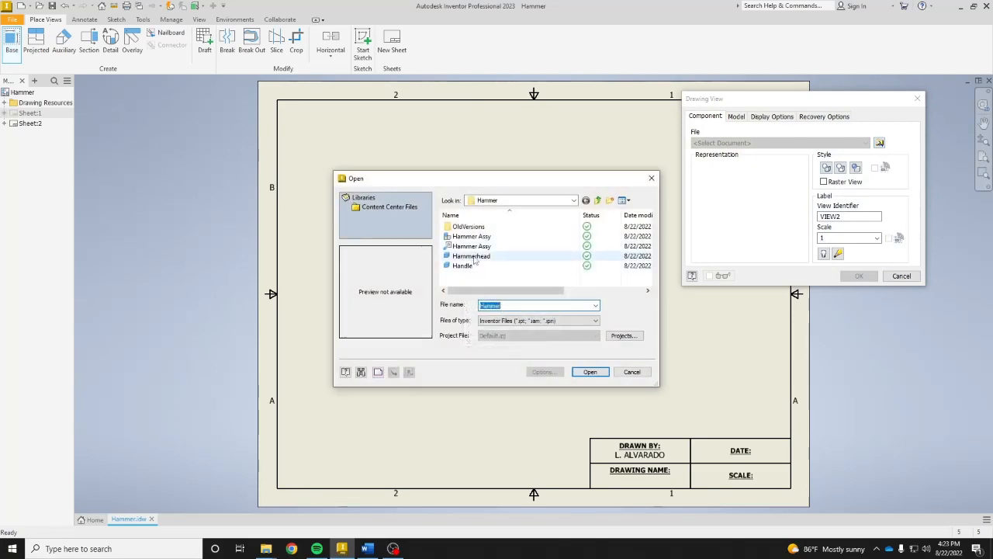
{"action": "left_click", "coordinate": [589, 371]}
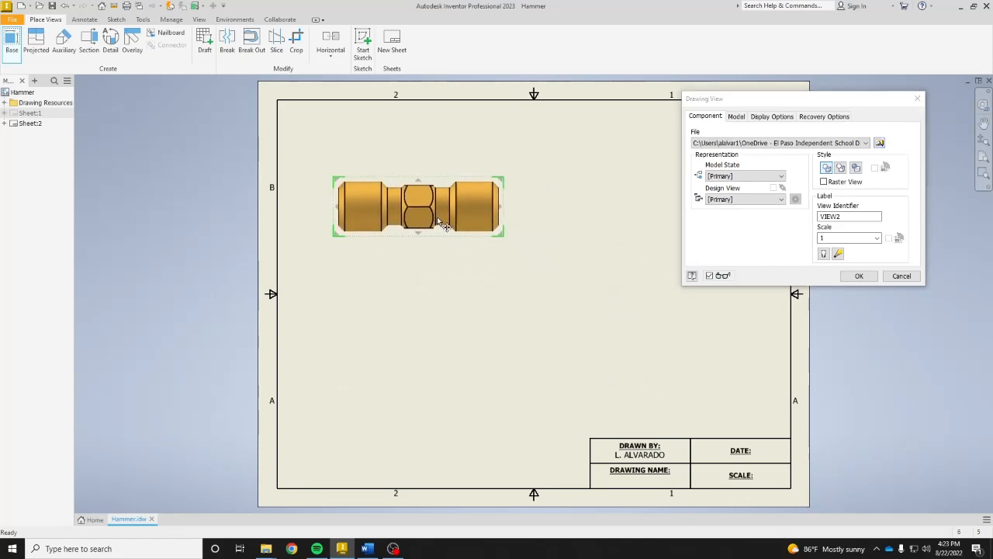
- Position the hammerhead's front view in the sheet's upper-left area, shaded and at 1:1 scale
{"action": "left_click", "coordinate": [443, 227]}
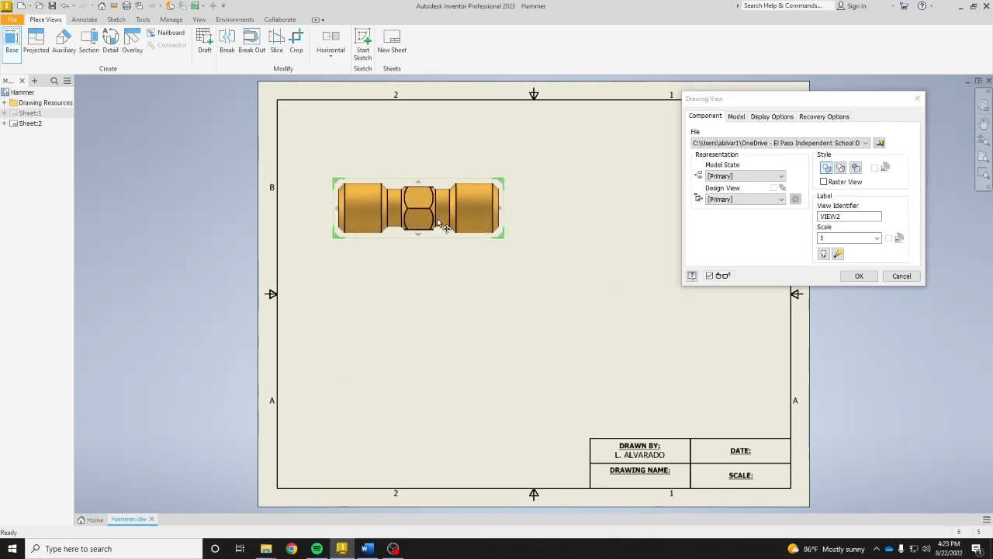
{"action": "left_click", "coordinate": [860, 171]}
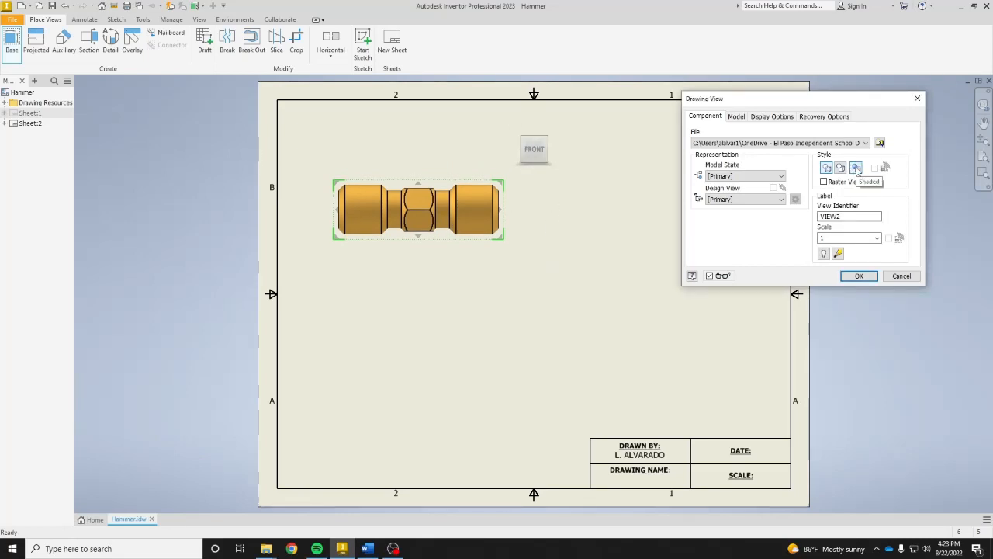
{"action": "left_click", "coordinate": [877, 237]}
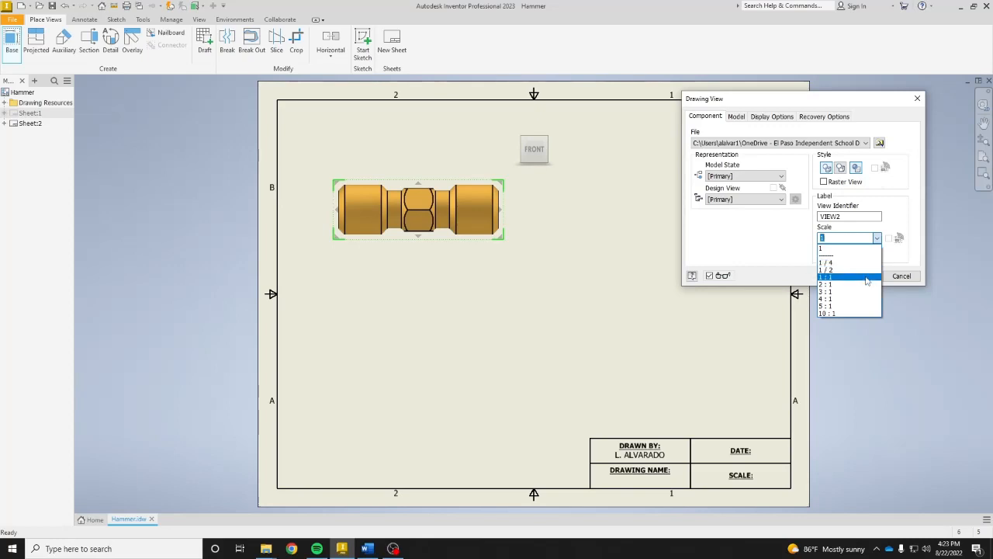
{"action": "left_click", "coordinate": [867, 277]}
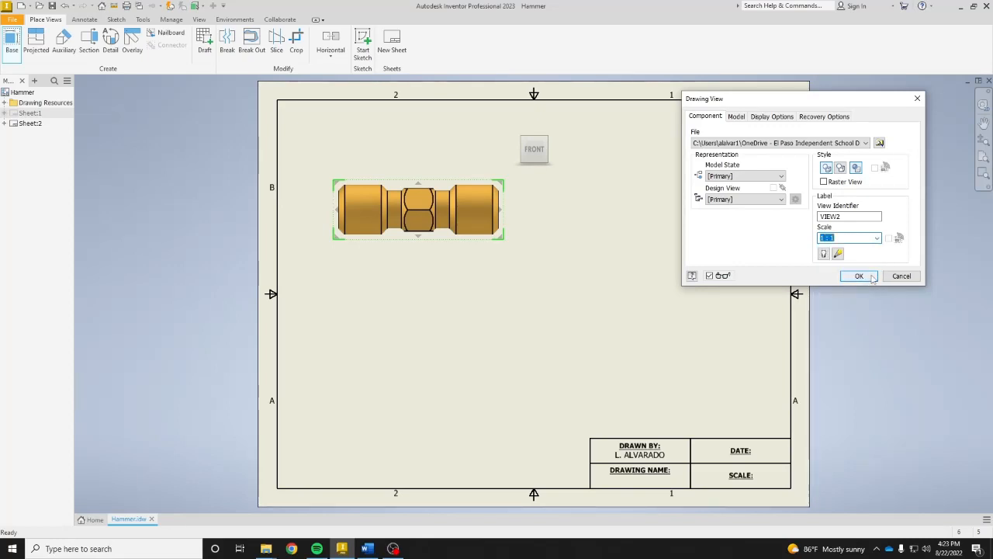
- Project a side view to the right of the hammerhead's front view and another view above it, and create the views
{"action": "left_click", "coordinate": [597, 215]}
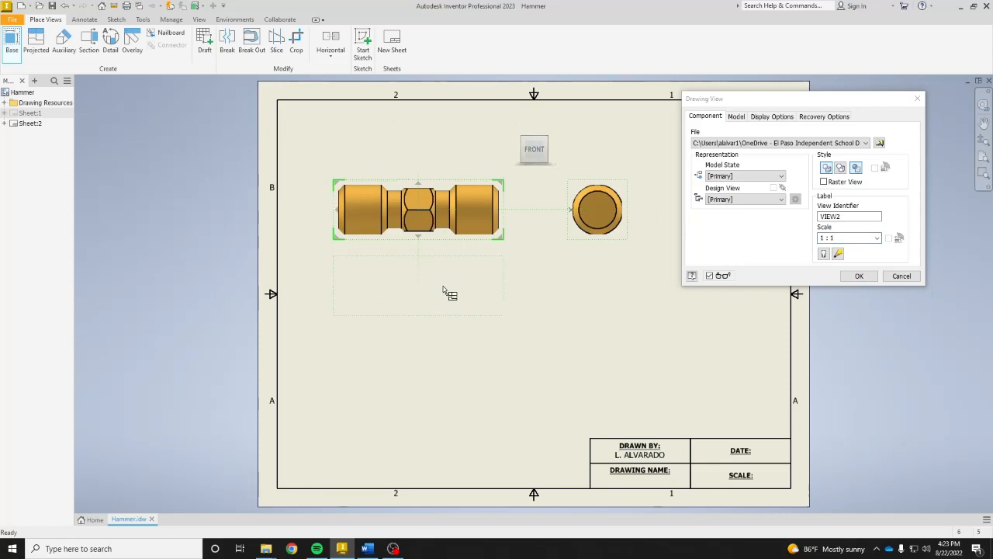
{"action": "left_click", "coordinate": [457, 149]}
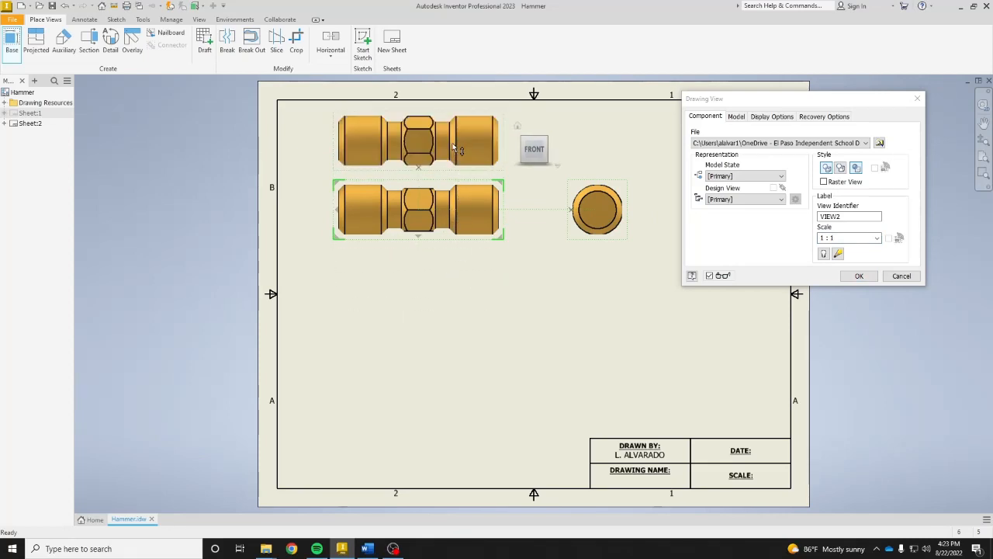
{"action": "left_click", "coordinate": [859, 277]}
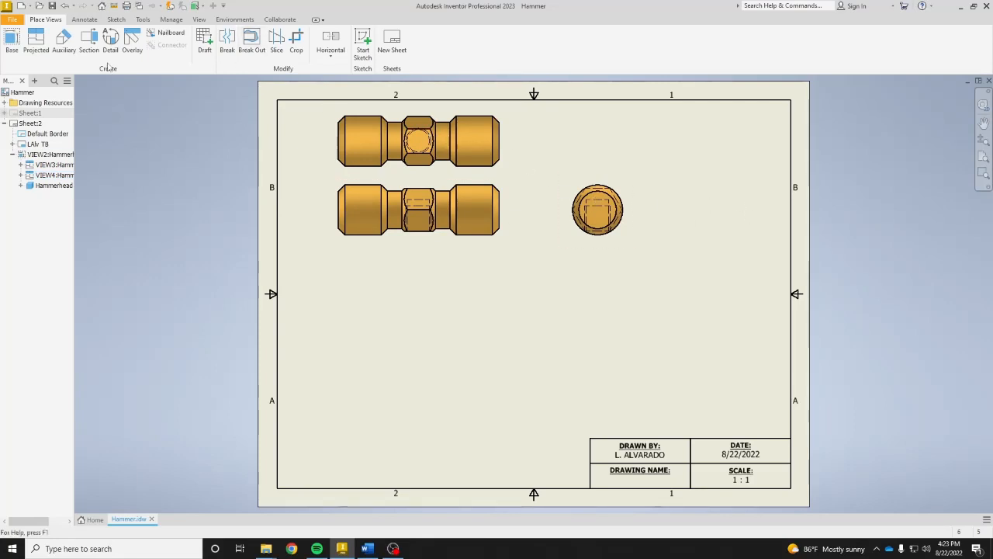
- Start a new base view on the sheet and load the Handle part from the Hammer folder
{"action": "left_click", "coordinate": [12, 38]}
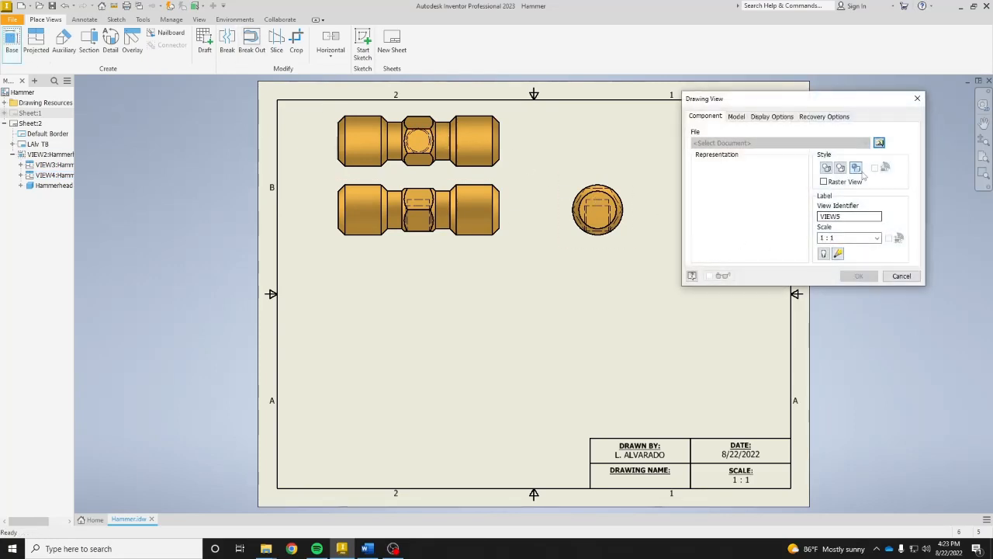
{"action": "left_click", "coordinate": [879, 143]}
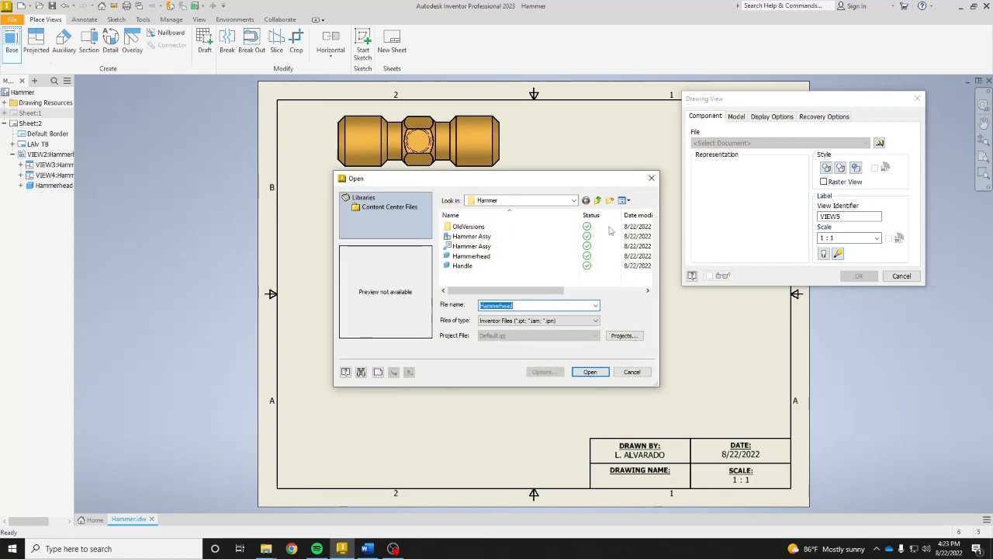
{"action": "left_click", "coordinate": [497, 266]}
{"action": "left_click", "coordinate": [602, 376]}
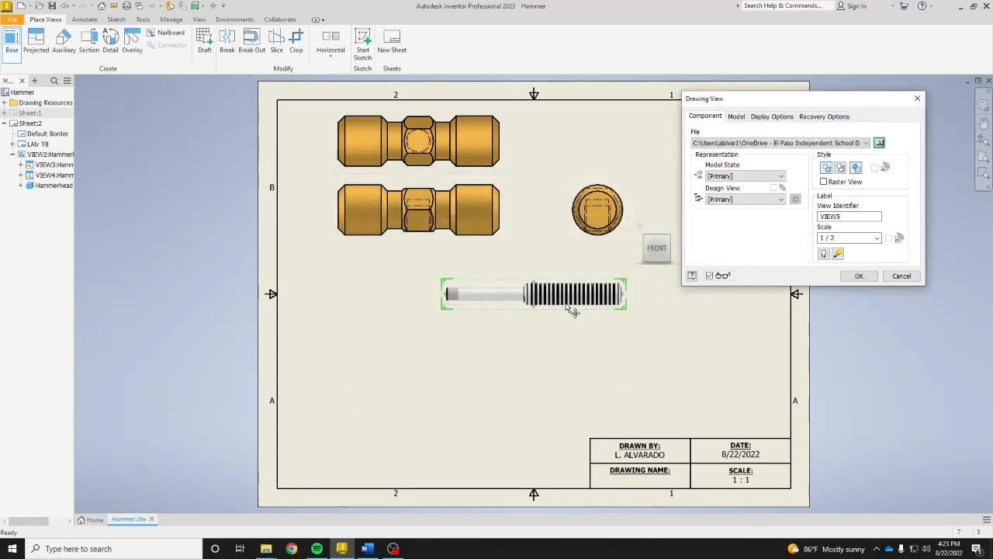
- Position the handle's front view across the sheet's lower area at 1:1 scale, project an end view to its right, and create both
{"action": "left_click", "coordinate": [877, 238]}
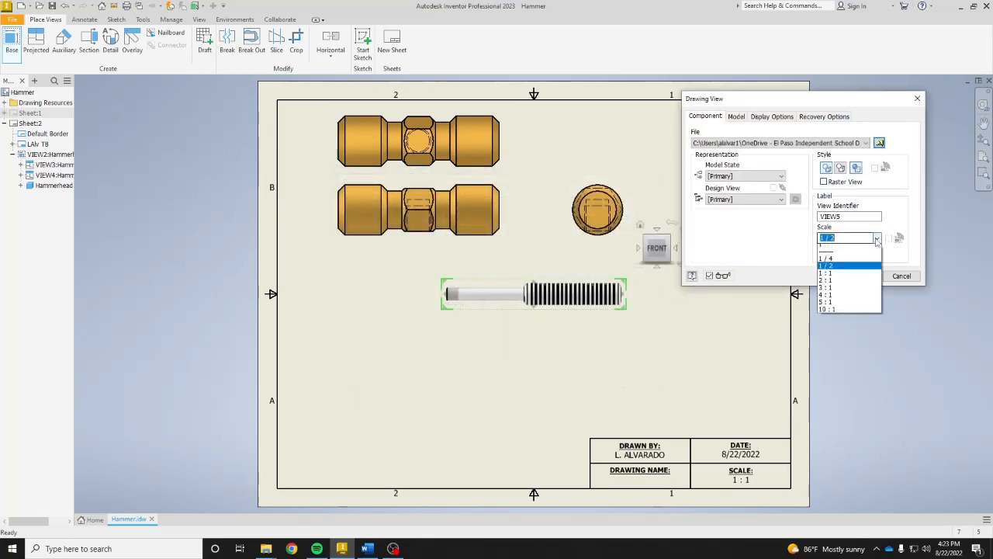
{"action": "left_click", "coordinate": [864, 279]}
{"action": "left_click_drag", "start_coordinate": [660, 307], "coordinate": [629, 398]}
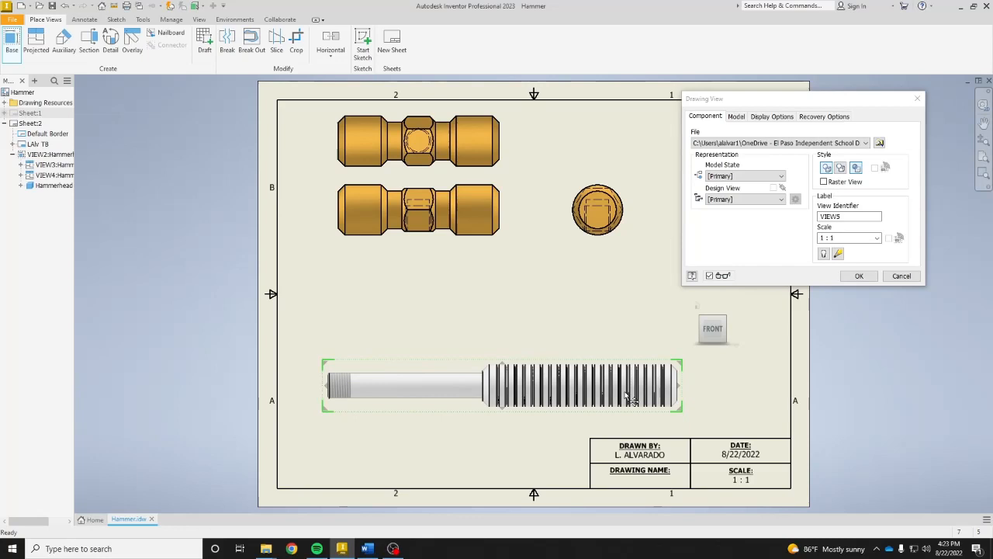
{"action": "left_click", "coordinate": [741, 392]}
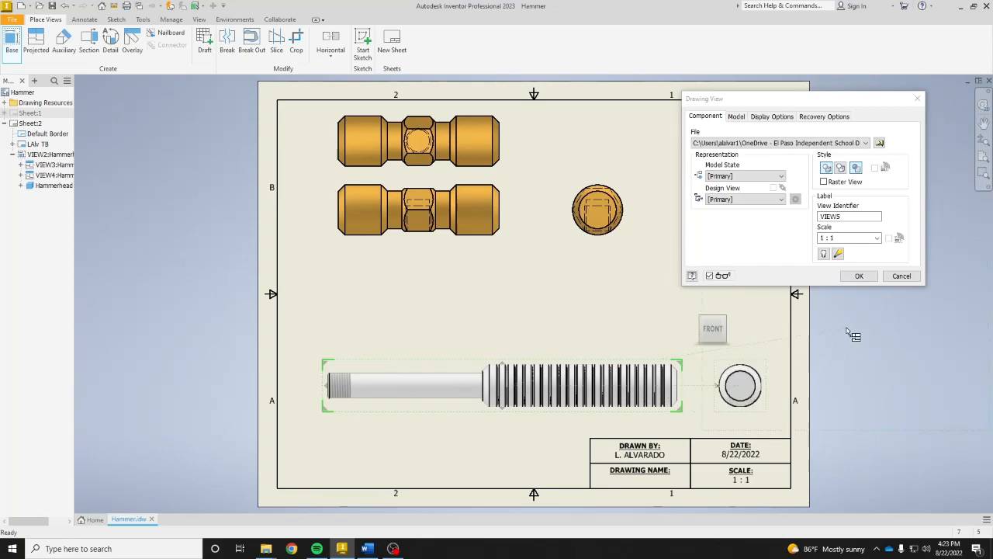
{"action": "left_click", "coordinate": [860, 276]}
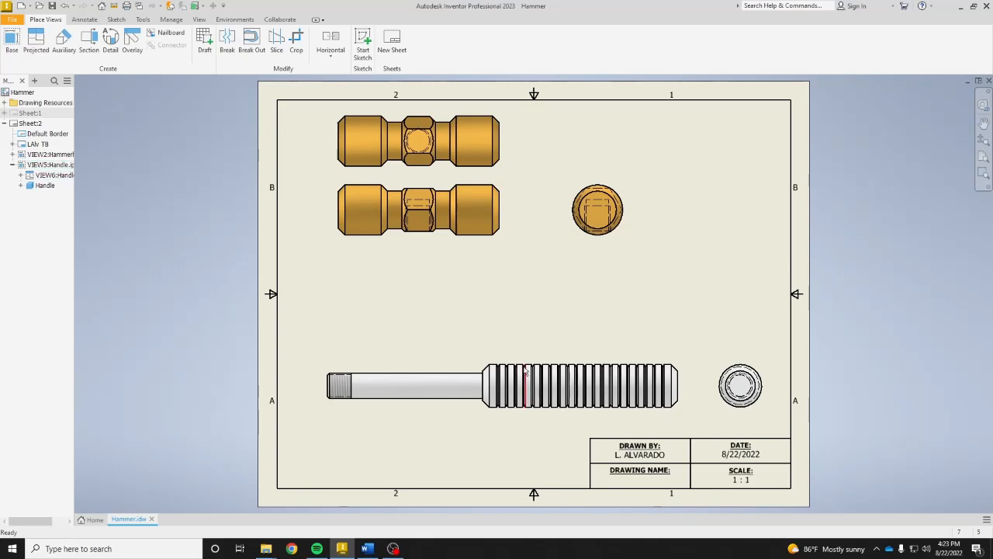
- Place a text note below the hammerhead views reading HAMMER HEAD
{"action": "left_click", "coordinate": [80, 21]}
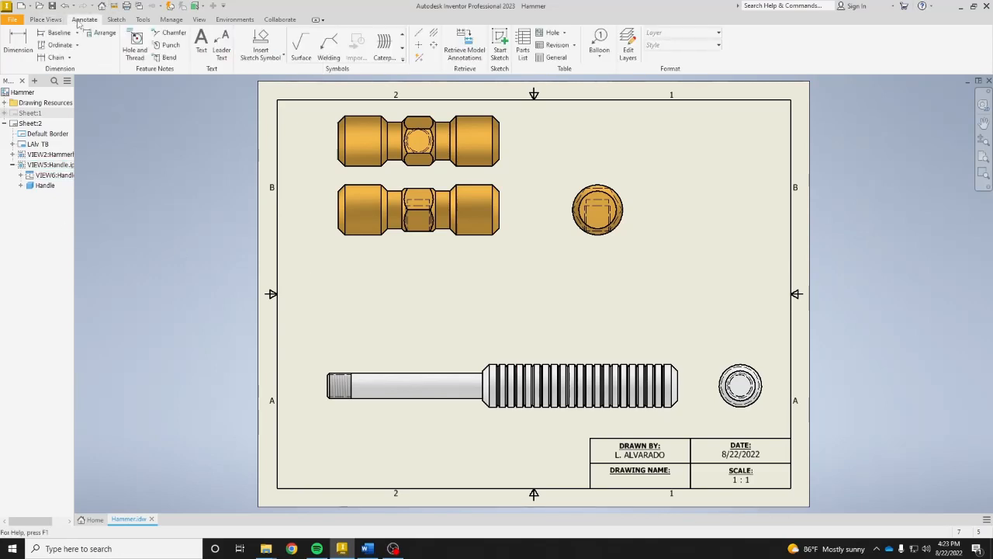
{"action": "left_click", "coordinate": [201, 43]}
{"action": "mouse_move", "coordinate": [341, 282]}
{"action": "left_mouse_down"}
{"action": "mouse_move", "coordinate": [427, 299]}
{"action": "mouse_move", "coordinate": [431, 309]}
{"action": "left_mouse_up"}
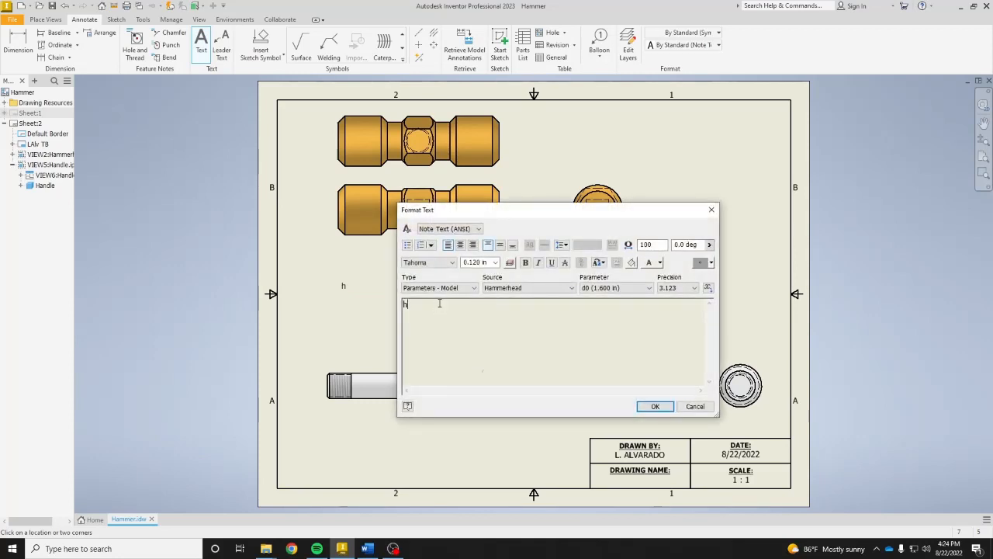
{"action": "type", "text": "HAMMER HEAD"}
- Make the whole HAMMER HEAD note bold and underlined, and finish placing text
{"action": "key", "text": "ctrl+a"}
{"action": "key", "text": "ctrl+c"}
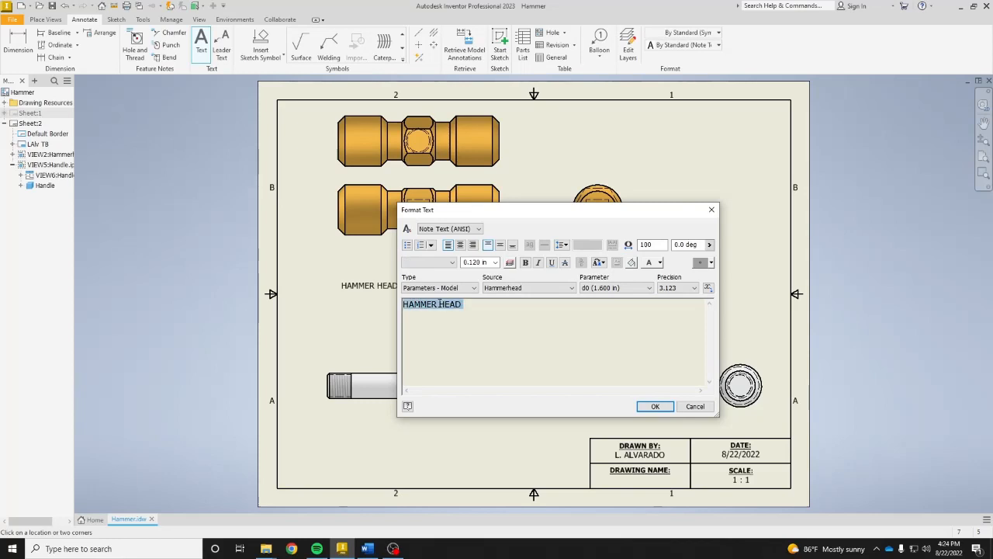
{"action": "left_click", "coordinate": [525, 262]}
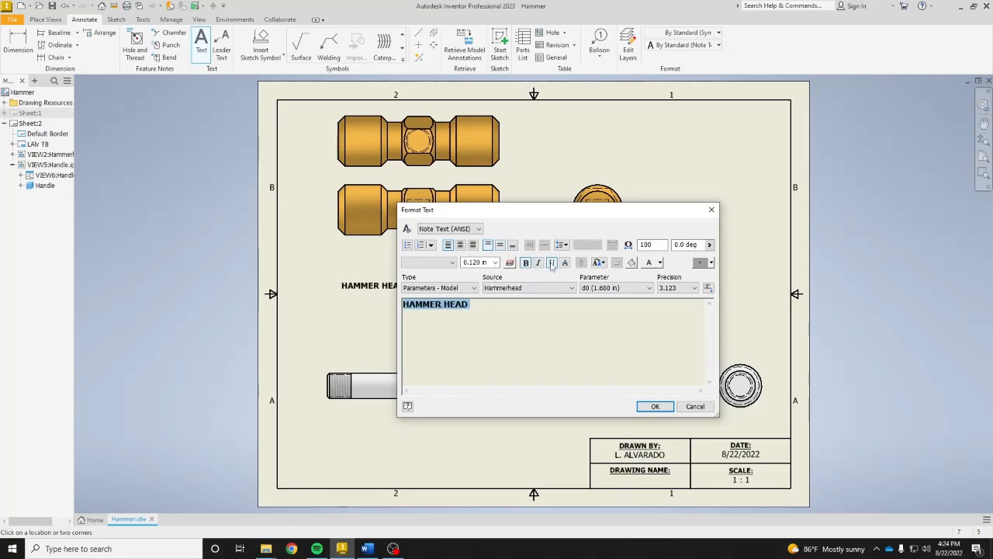
{"action": "left_click", "coordinate": [552, 263]}
{"action": "left_click", "coordinate": [655, 406]}
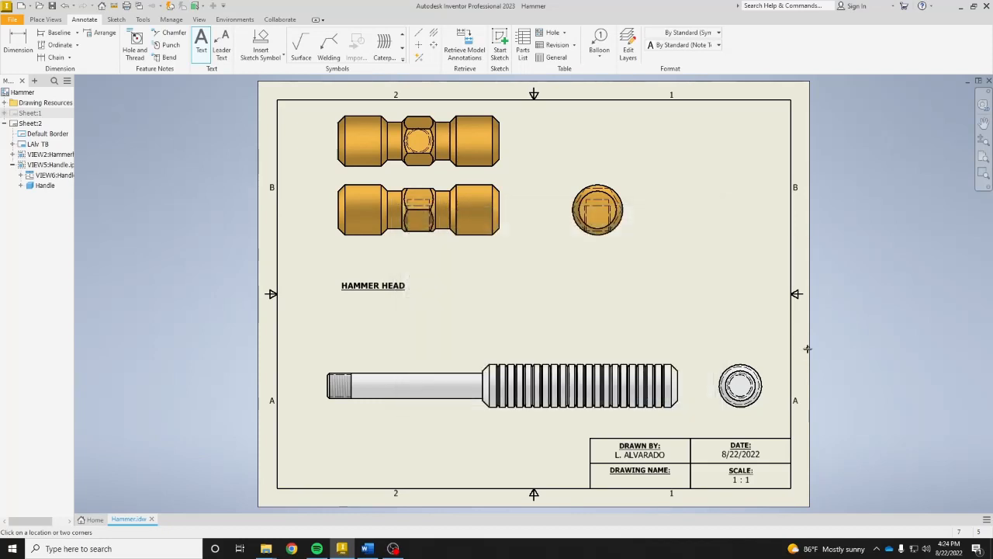
{"action": "right_click", "coordinate": [809, 351]}
{"action": "left_click", "coordinate": [850, 351]}
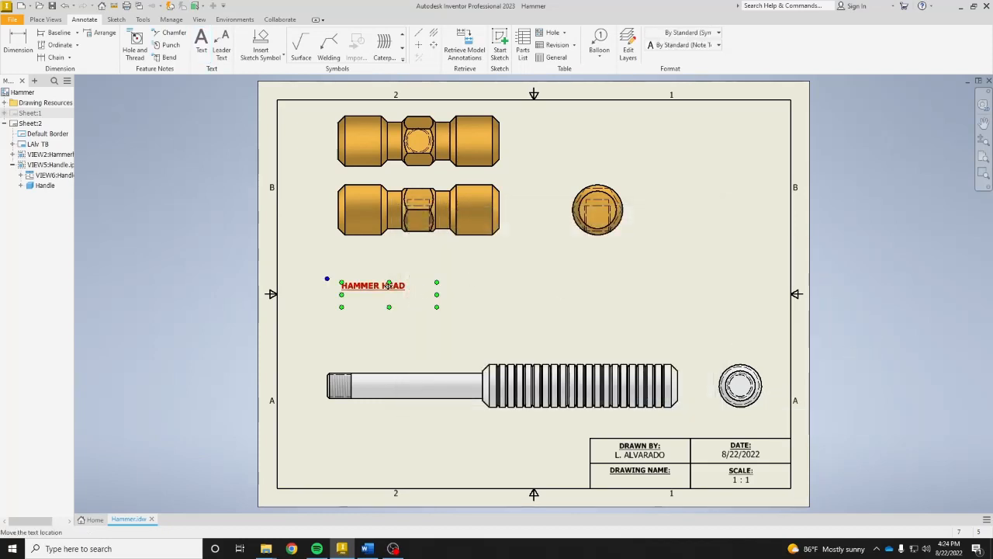
- Place a copy of the HAMMER HEAD note below the threaded end of the handle's front view
{"action": "left_click", "coordinate": [391, 340]}
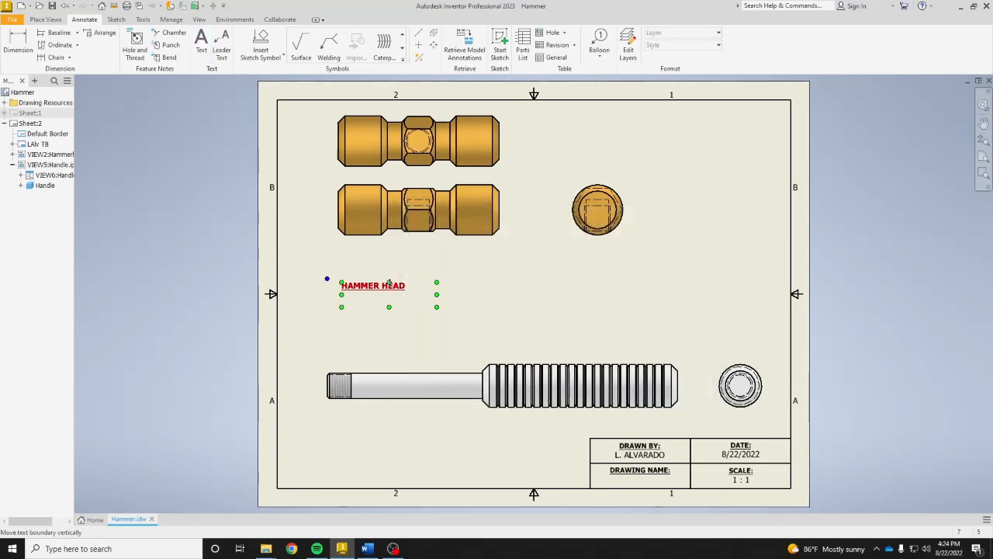
{"action": "left_click", "coordinate": [389, 308]}
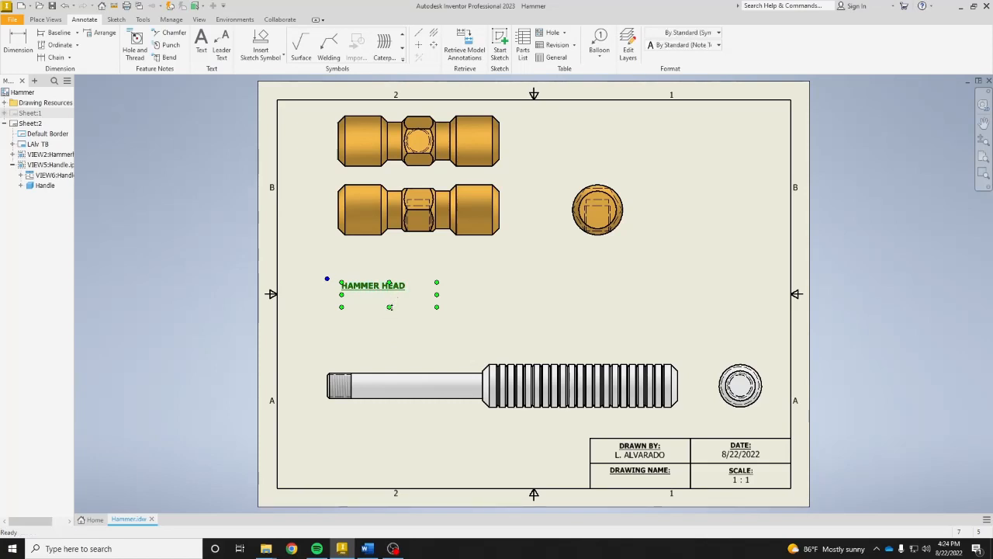
{"action": "left_click", "coordinate": [395, 336]}
{"action": "key", "text": "t"}
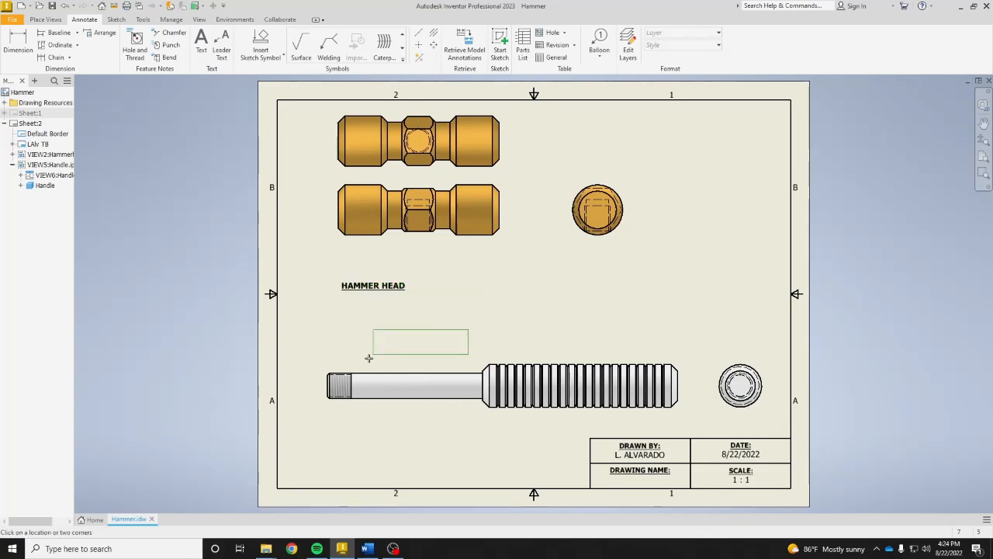
{"action": "left_click", "coordinate": [337, 450]}
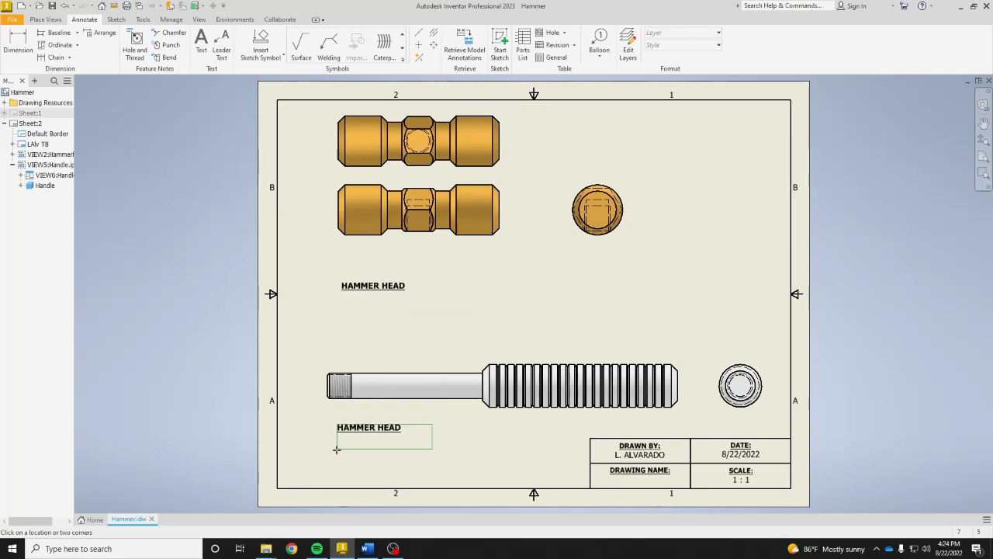
{"action": "right_click", "coordinate": [363, 443]}
{"action": "left_click", "coordinate": [418, 451]}
- Change the text of the copied note below the handle to HAMMER HANDLE
{"action": "left_click", "coordinate": [371, 428]}
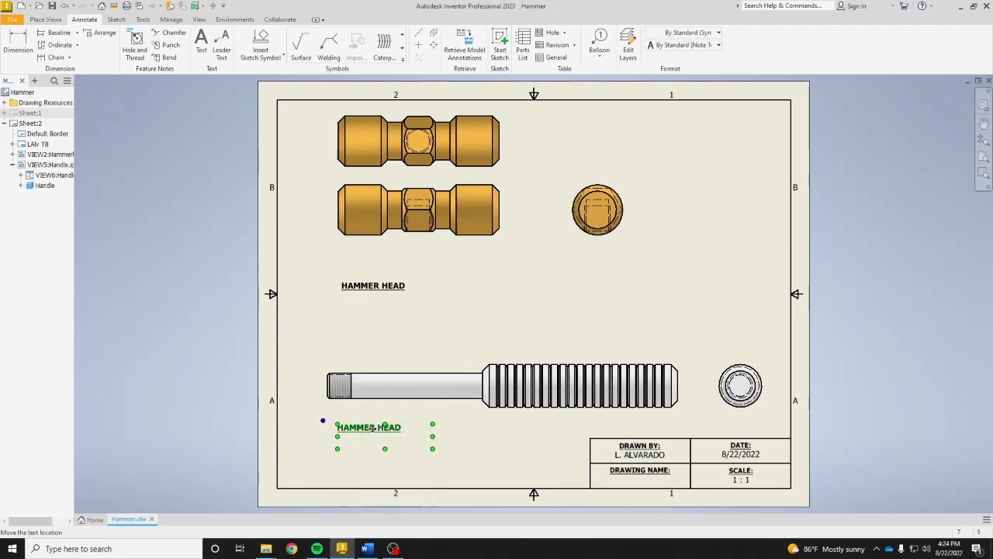
{"action": "double_click", "coordinate": [371, 431]}
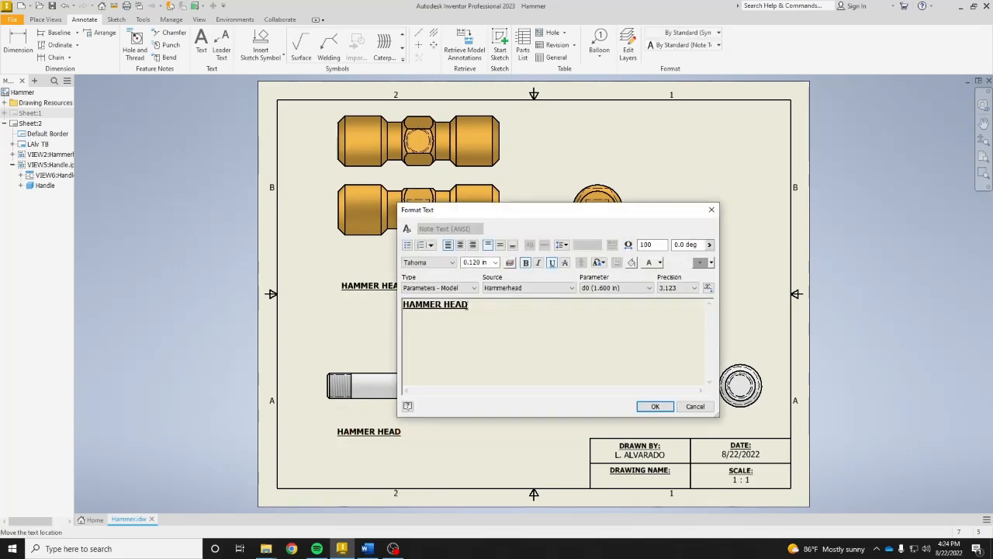
{"action": "left_click_drag", "start_coordinate": [475, 303], "coordinate": [450, 306]}
{"action": "left_click", "coordinate": [655, 405]}
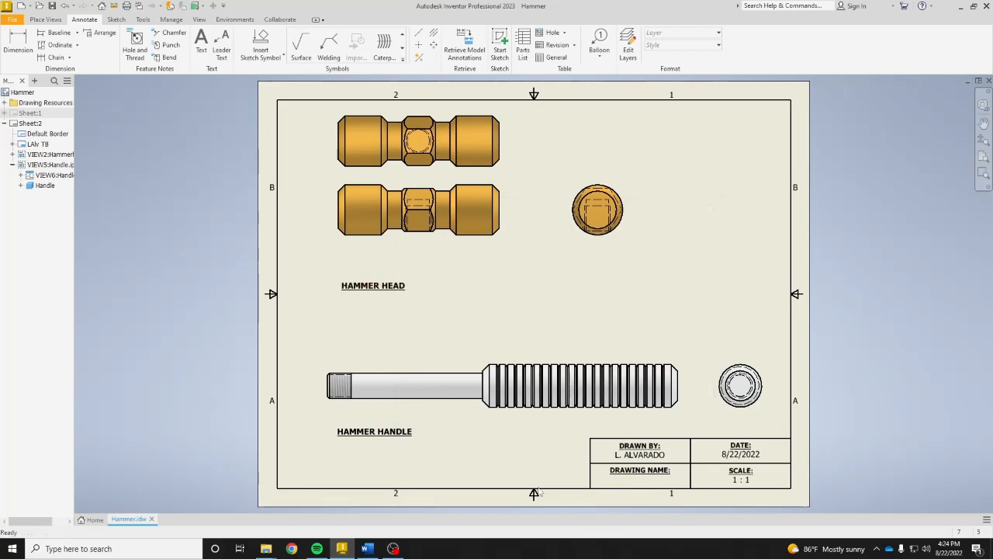
- Place another copy of the HAMMER HEAD note in the title block's DRAWING NAME cell
{"action": "key", "text": "t"}
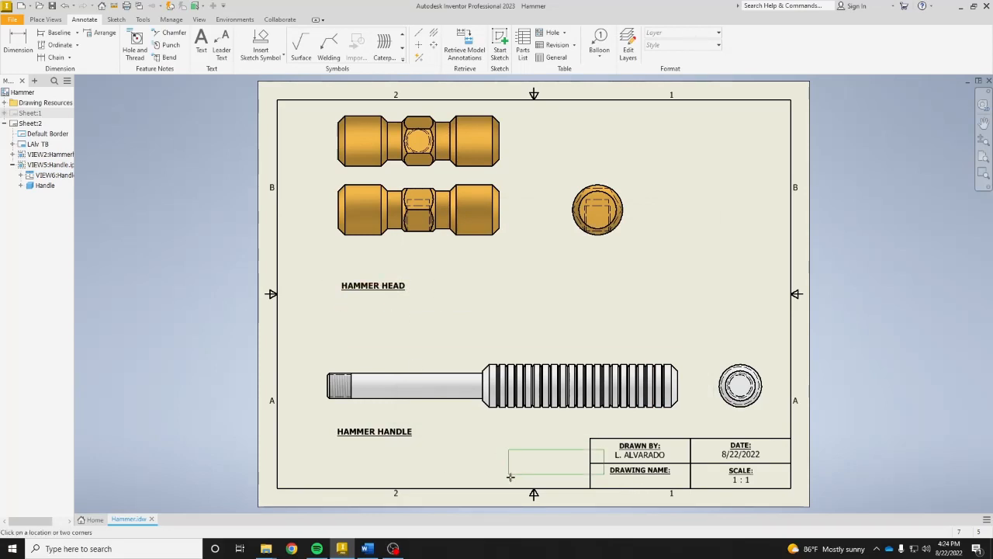
{"action": "left_click", "coordinate": [591, 489]}
{"action": "right_click", "coordinate": [605, 484]}
{"action": "left_click", "coordinate": [644, 481]}
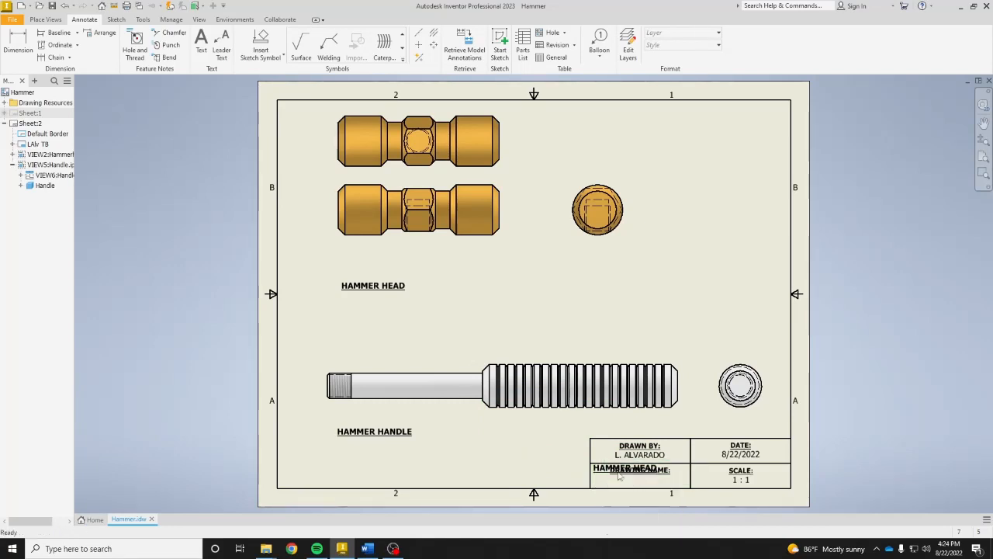
- Set the title block note to bottom and center justification, and remove its bold and underline formatting
{"action": "double_click", "coordinate": [623, 469]}
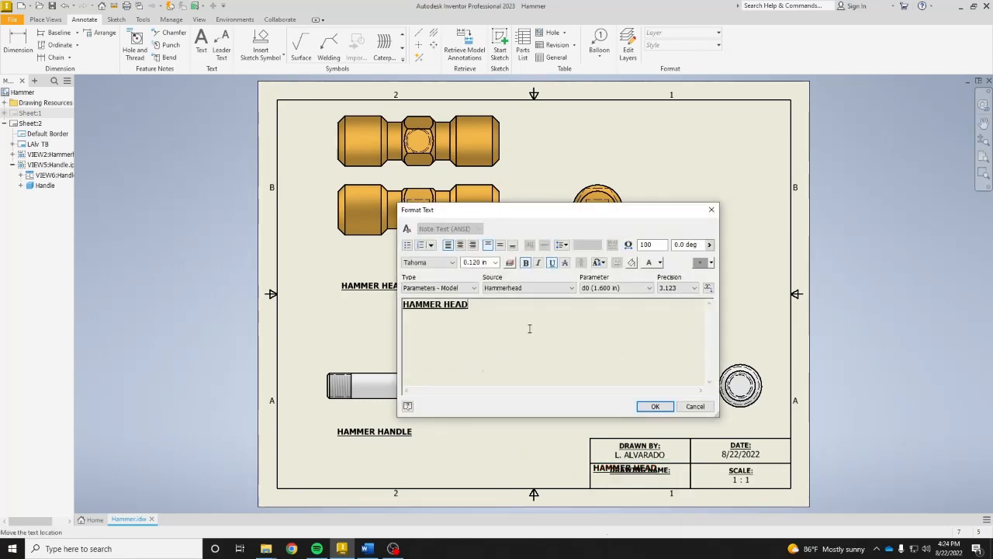
{"action": "left_click", "coordinate": [513, 244]}
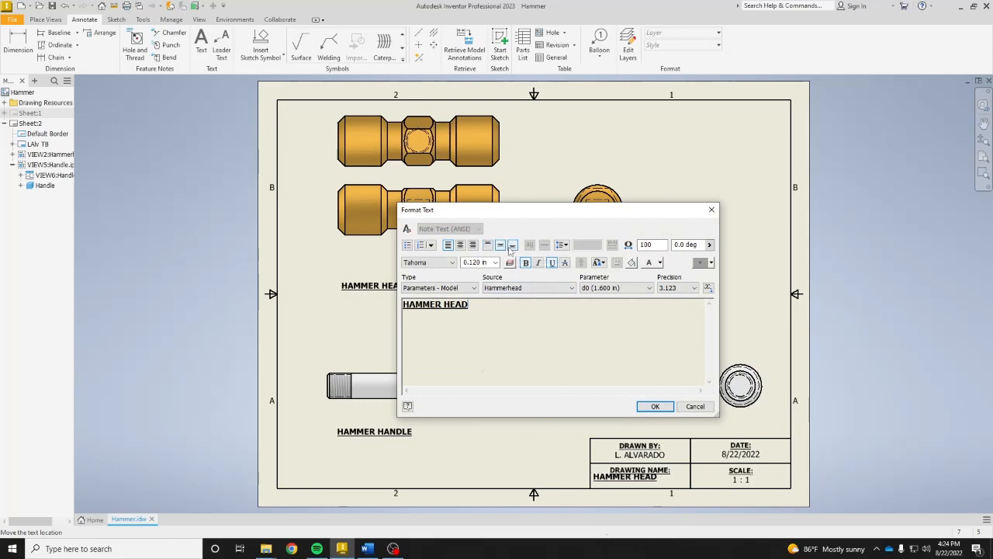
{"action": "left_click", "coordinate": [460, 245]}
{"action": "left_click_drag", "start_coordinate": [487, 306], "coordinate": [462, 295]}
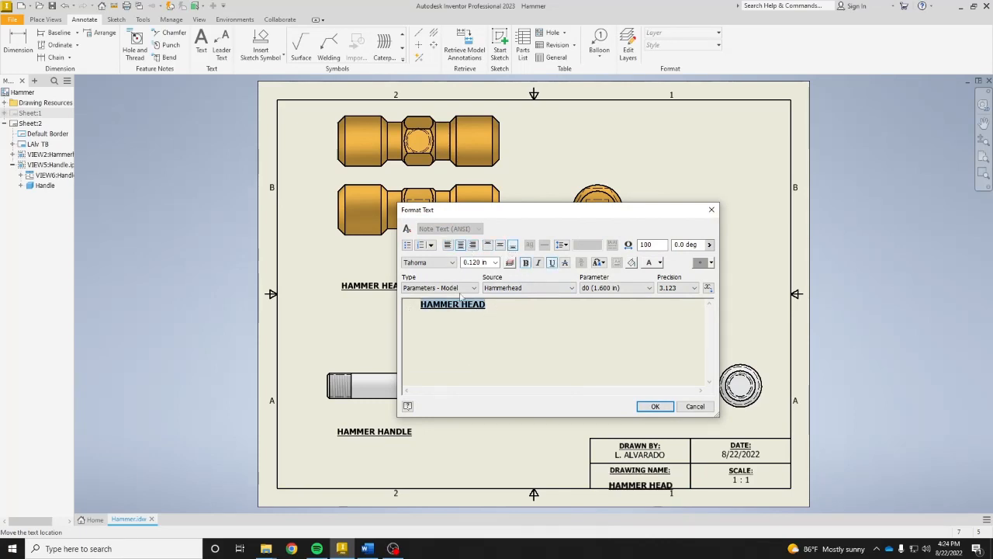
{"action": "left_click", "coordinate": [525, 263]}
{"action": "left_click", "coordinate": [552, 262]}
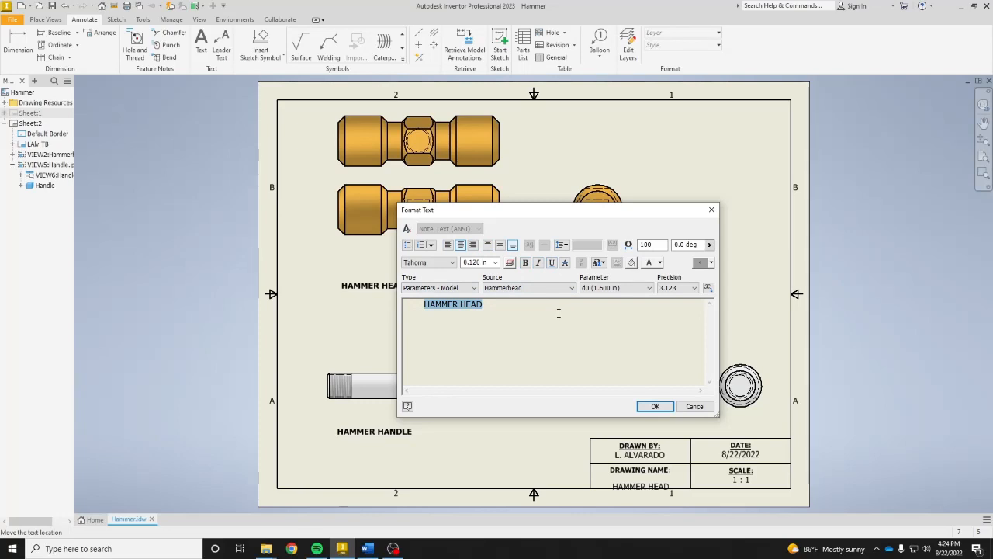
- Change the title block note to HAMMER PARTS and shift it up to sit inside the DRAWING NAME cell
{"action": "type", "text": "HA"}
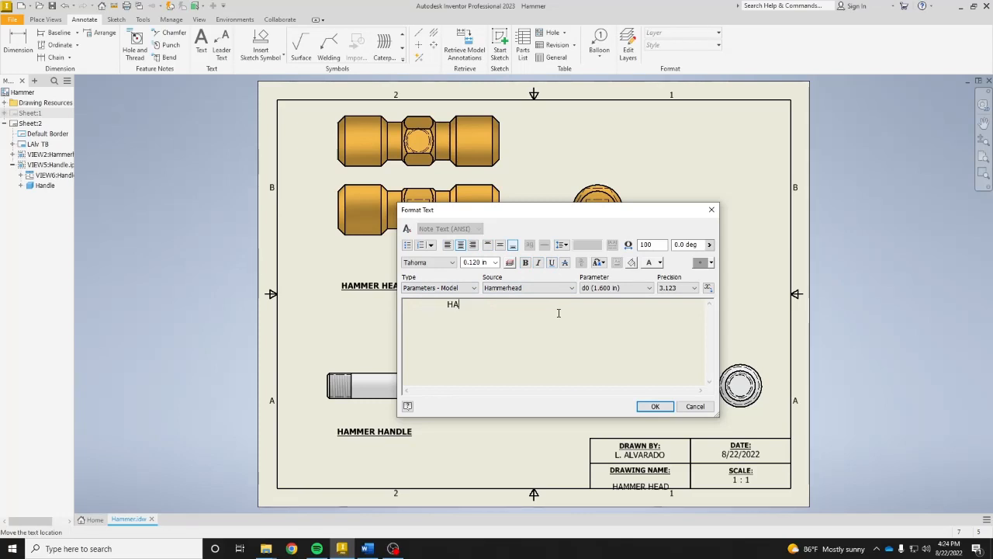
{"action": "type", "text": "MMER PARTS"}
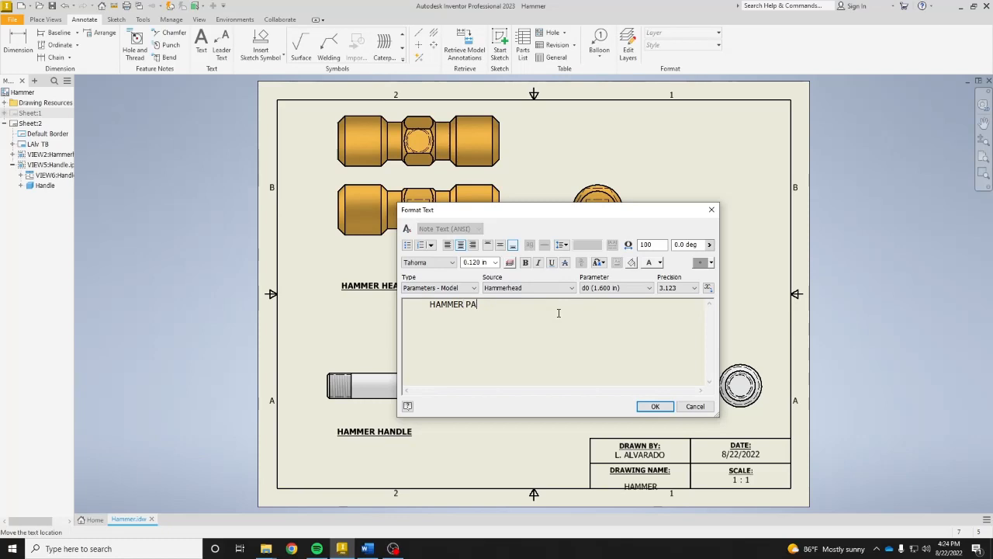
{"action": "left_click", "coordinate": [655, 406]}
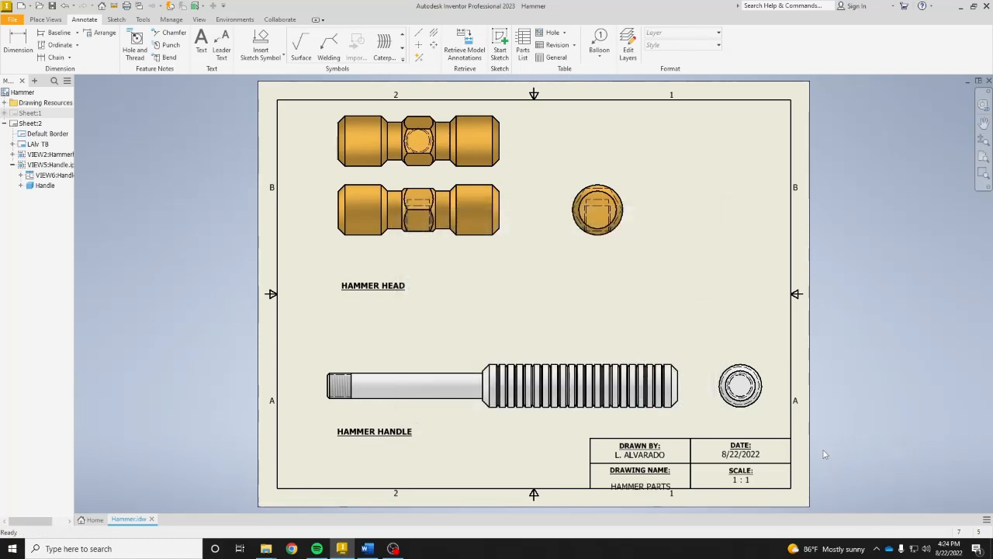
{"action": "left_click", "coordinate": [642, 486]}
{"action": "left_click_drag", "start_coordinate": [641, 489], "coordinate": [641, 483]}
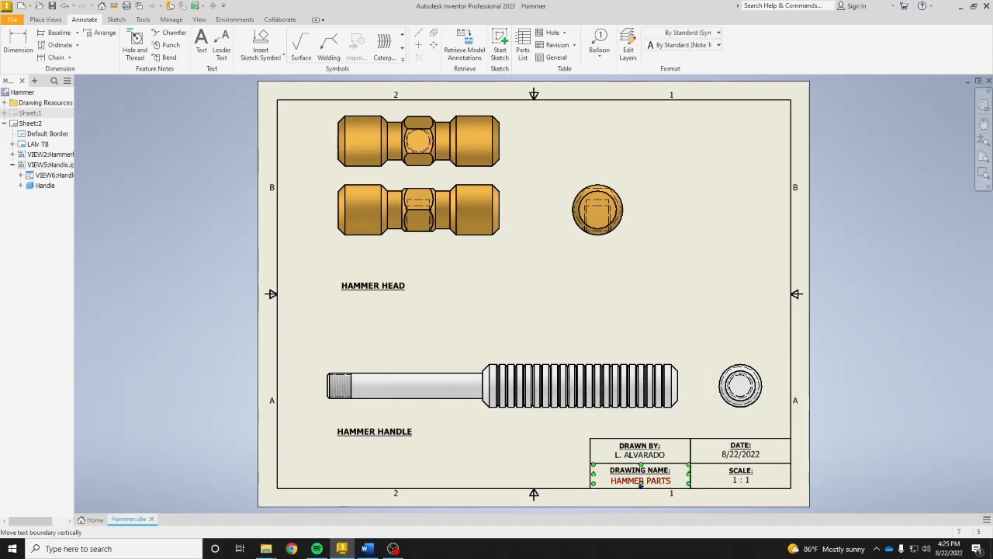
{"action": "left_click", "coordinate": [837, 455]}
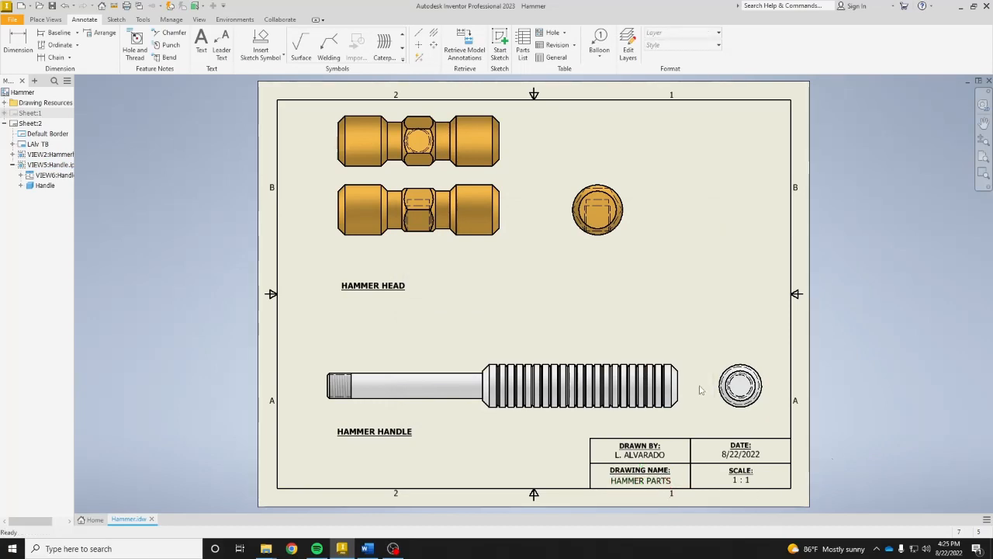